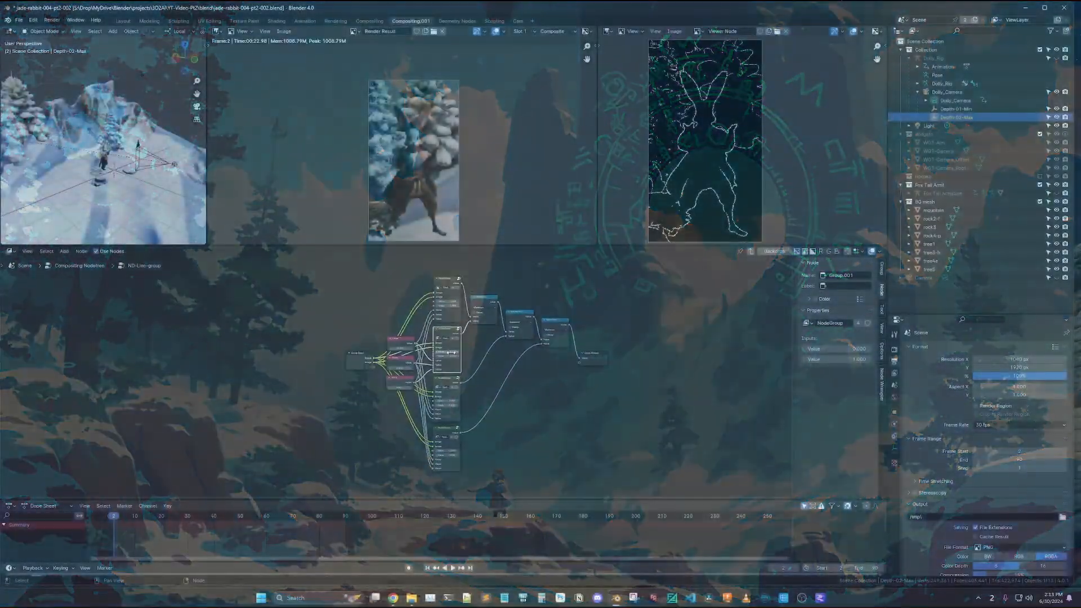
Step: Review the Project Odyssey overview and the examples and requirements for its 3D Animation category
scroll(460, 316, "down", 2)
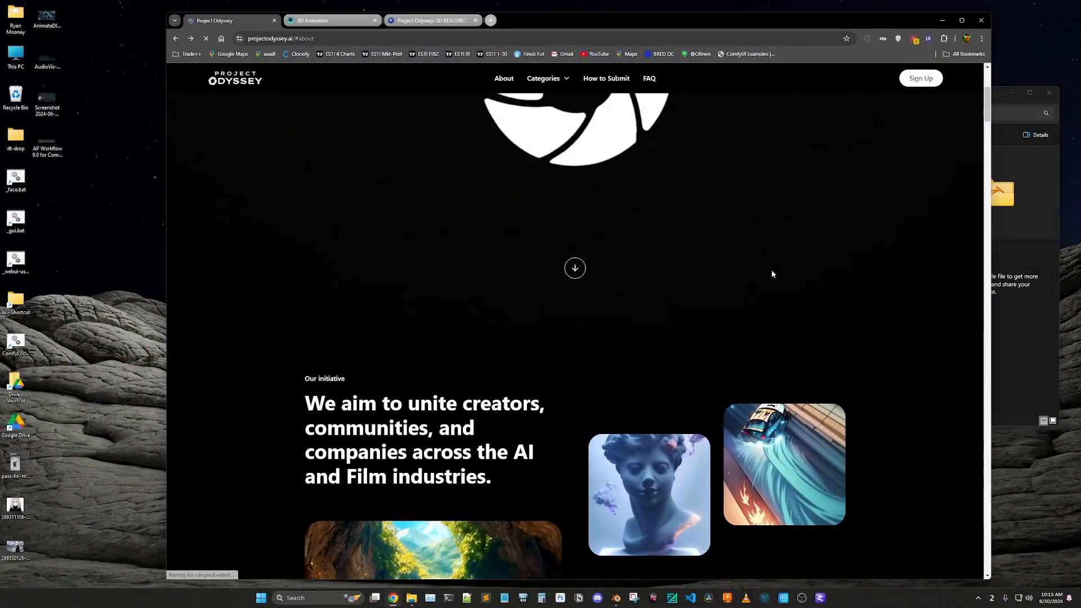
scroll(772, 274, "down", 5)
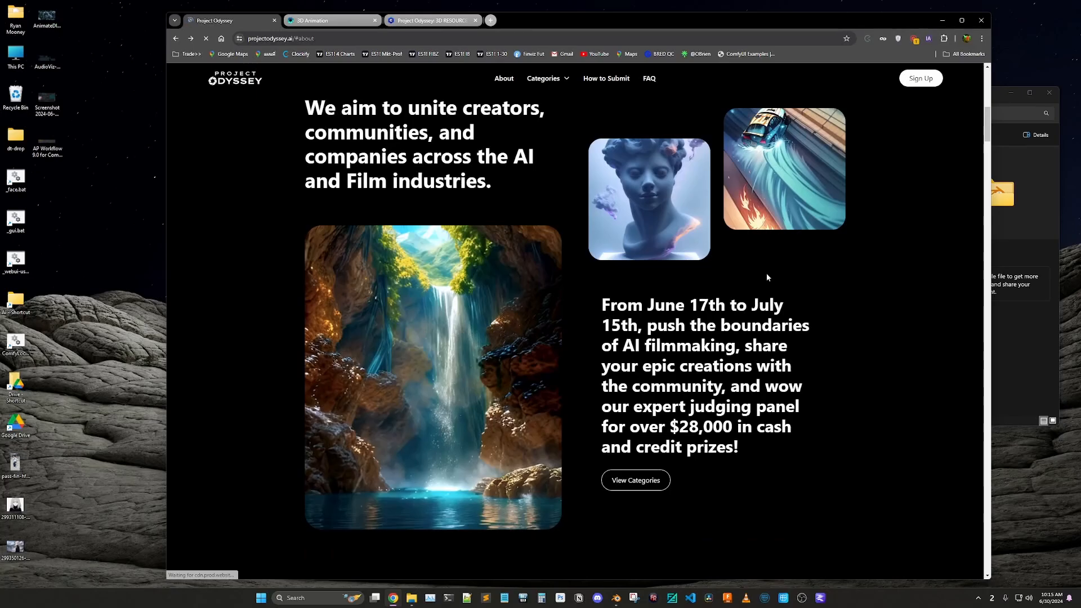
scroll(758, 282, "down", 2)
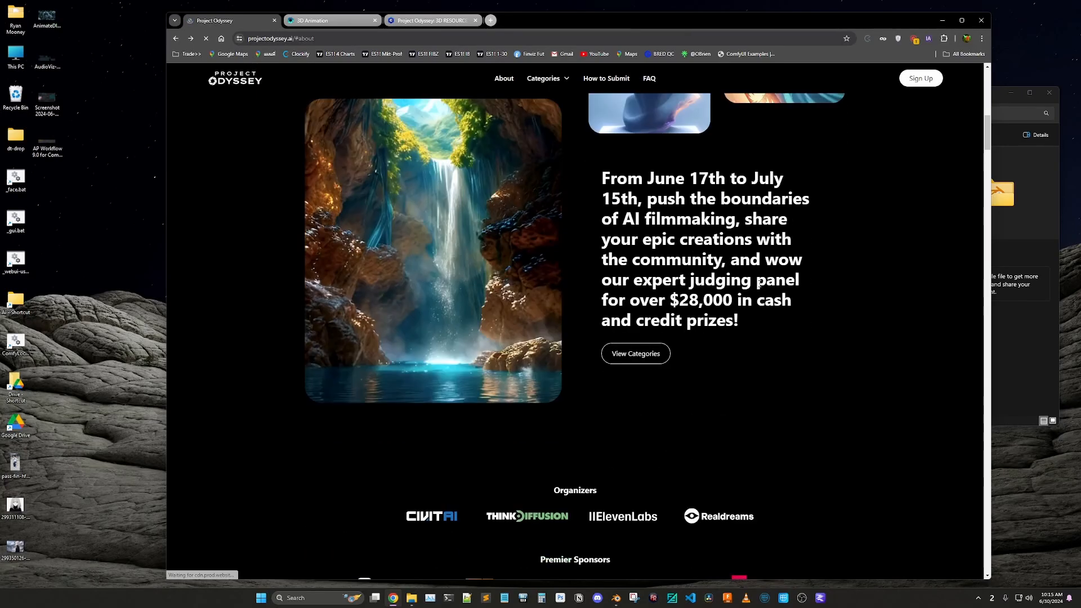
scroll(758, 282, "down", 4)
left_click(322, 21)
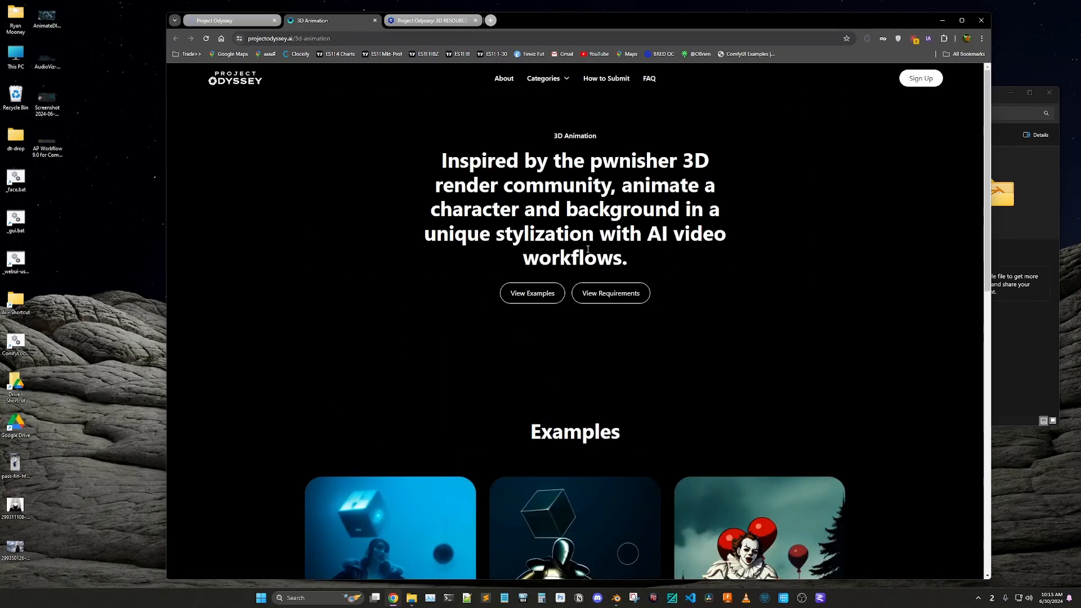
scroll(588, 249, "down", 1)
scroll(588, 252, "up", 1)
scroll(588, 253, "down", 7)
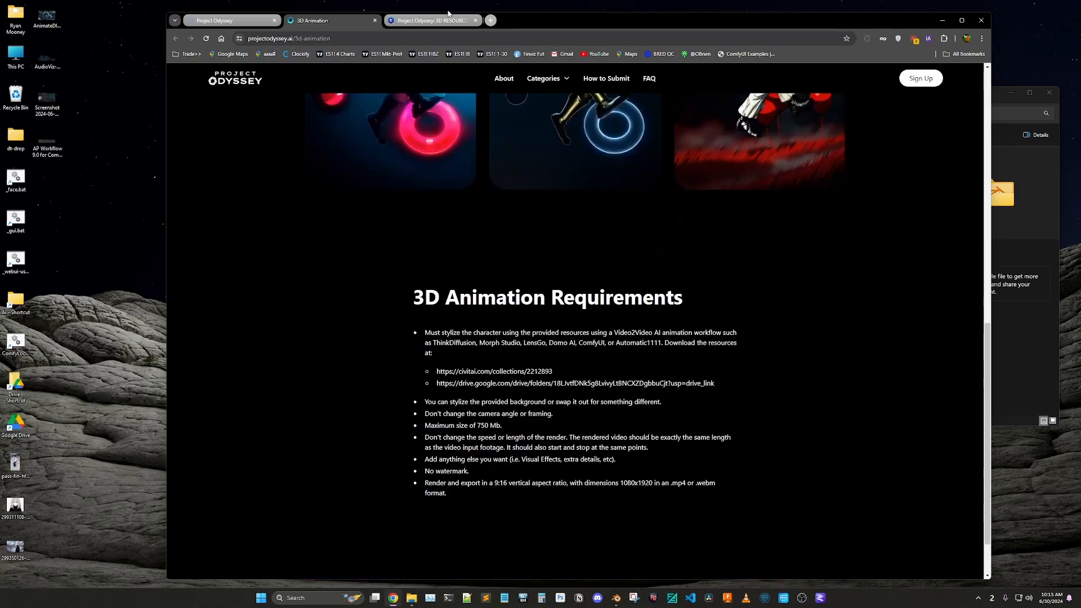
Step: Examine the Civitai collection of 3D resource videos and compare it with the 3D Animation requirements and examples
left_click(432, 20)
scroll(602, 234, "down", 3)
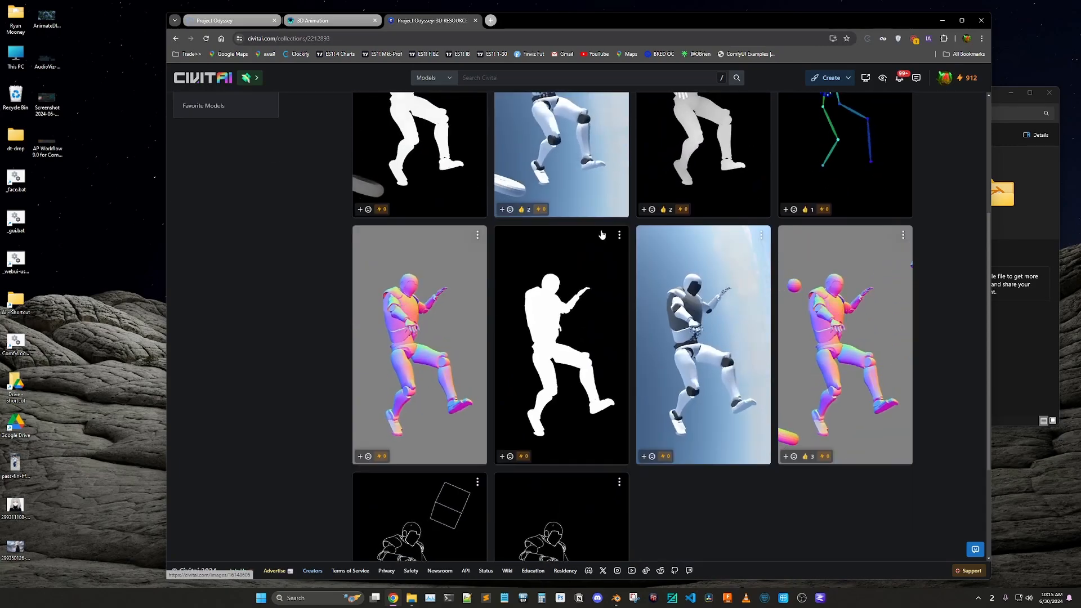
scroll(602, 234, "down", 2)
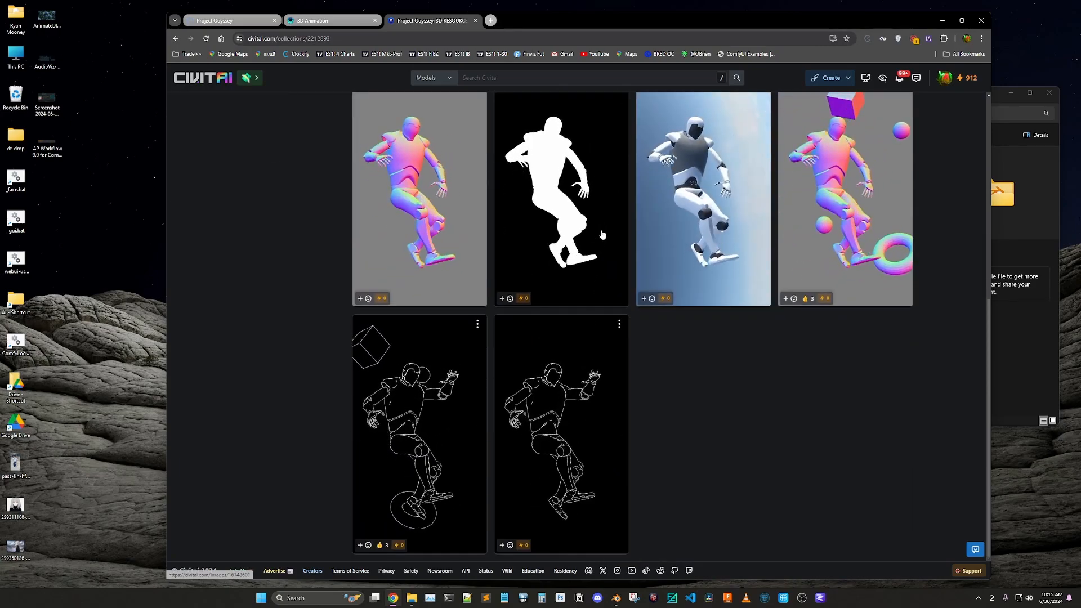
scroll(602, 234, "up", 6)
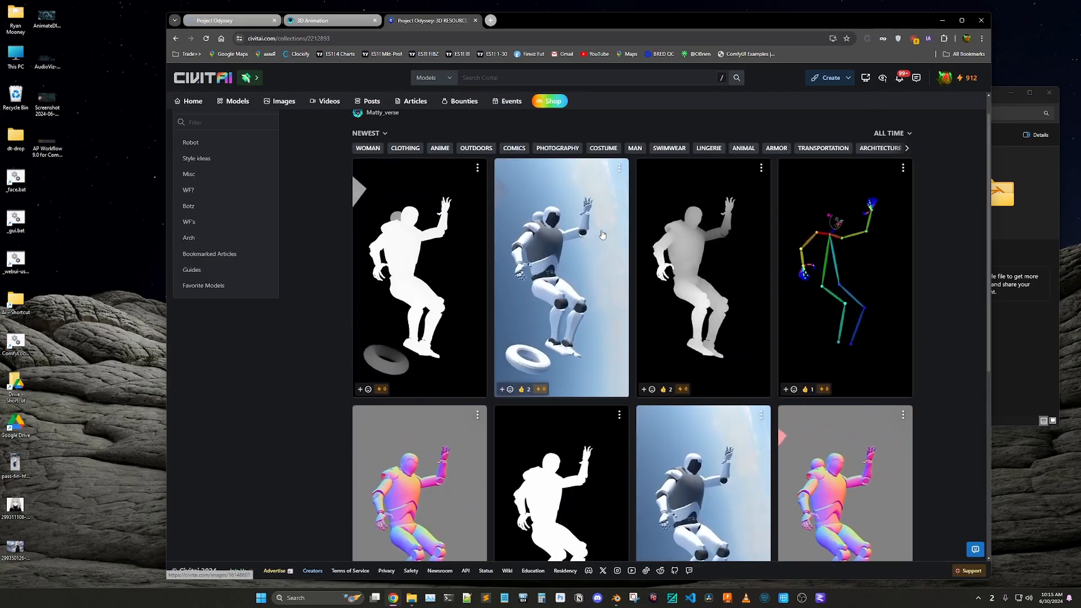
left_click(332, 20)
scroll(457, 276, "up", 5)
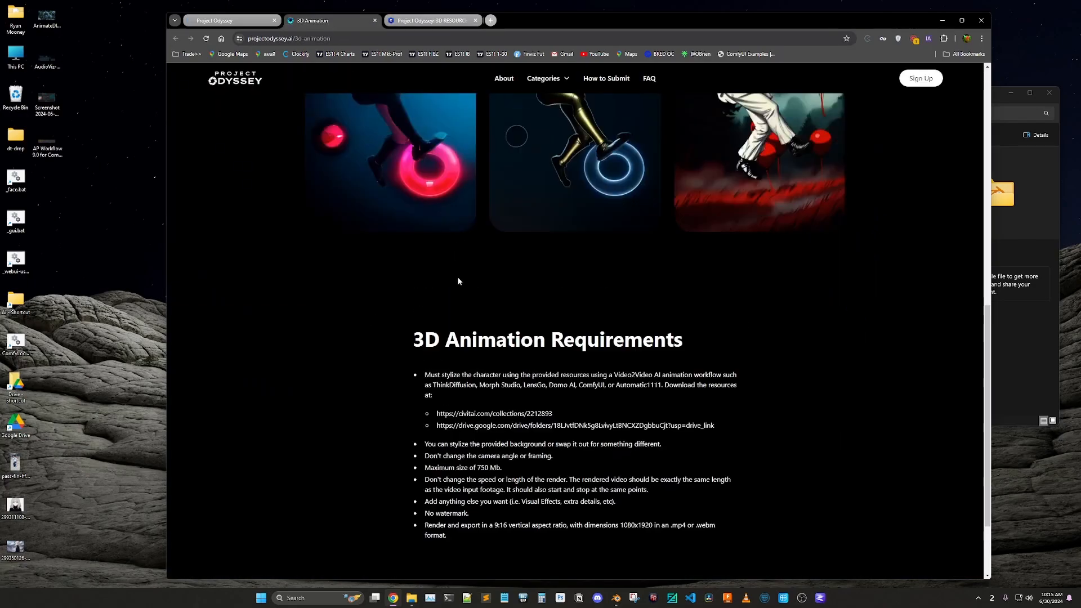
scroll(458, 281, "down", 2)
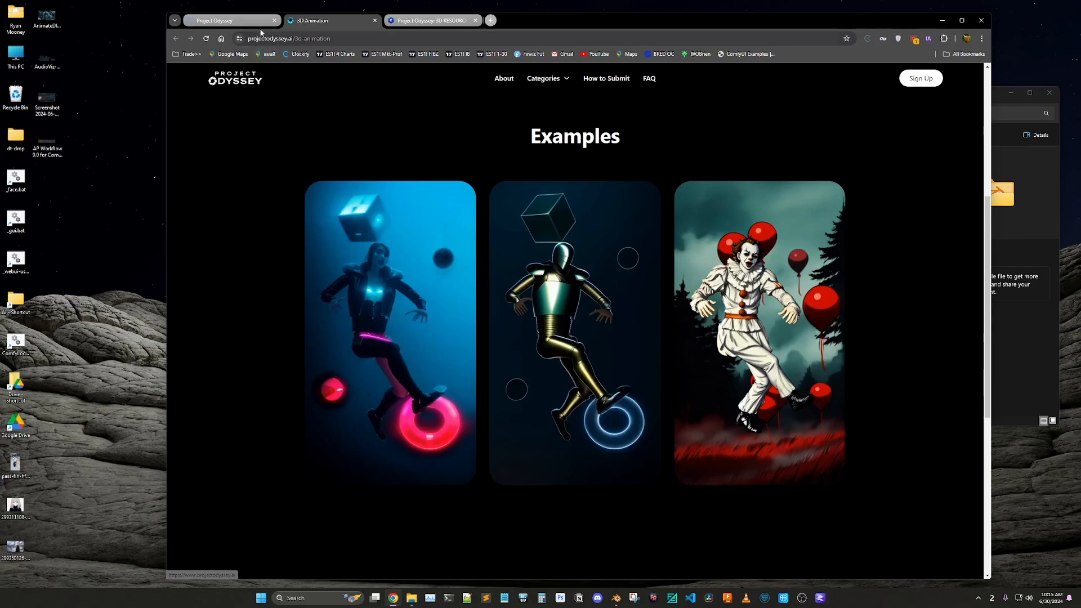
left_click(226, 21)
scroll(545, 262, "up", 6)
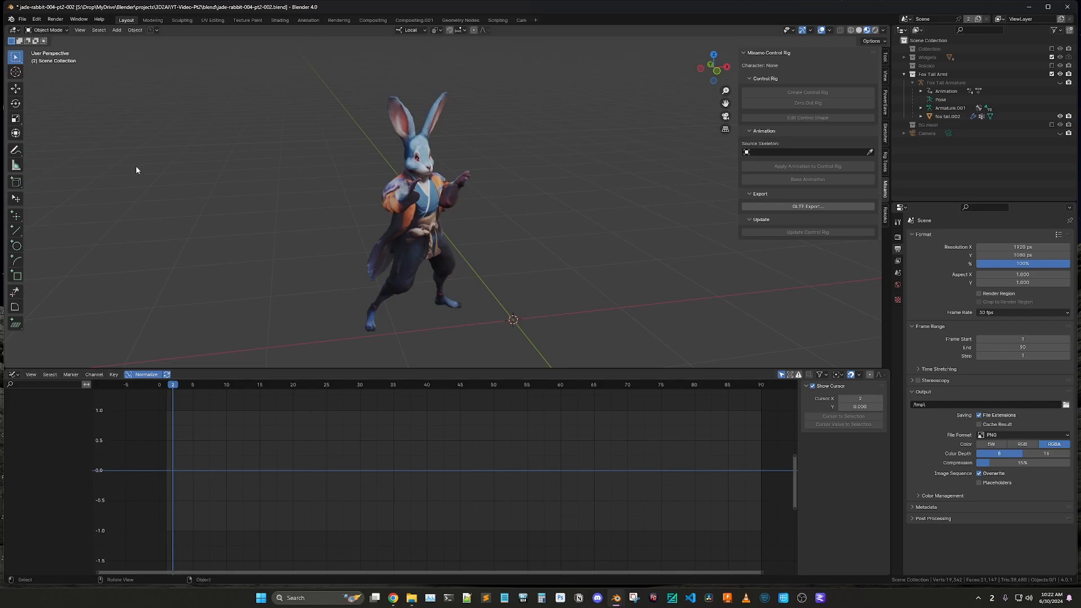
Step: Play back the rabbit's animation in Blender and return the playhead to frame 2
key("space")
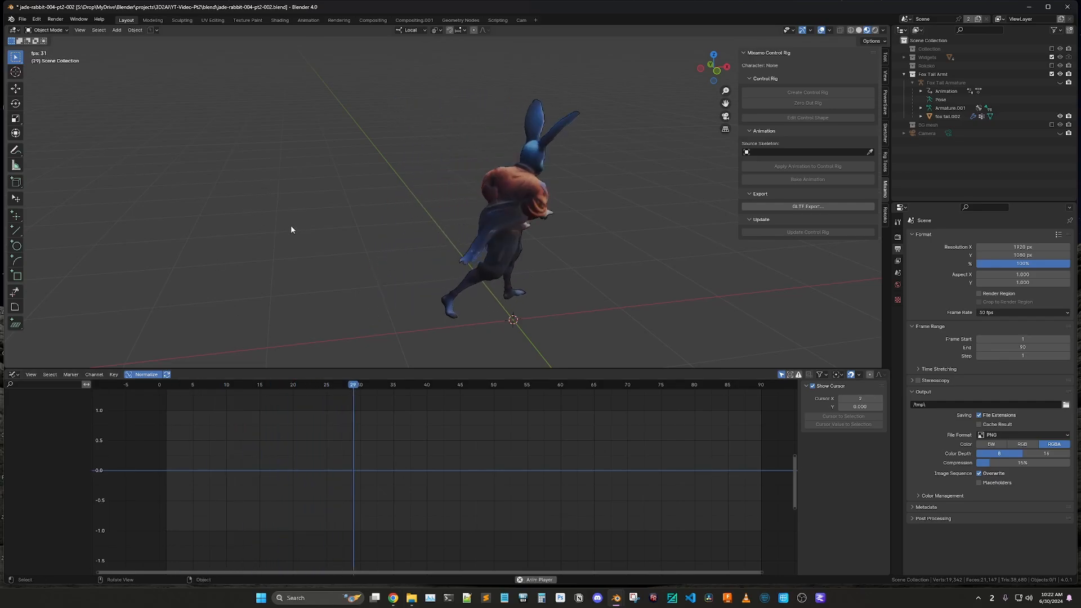
key("space")
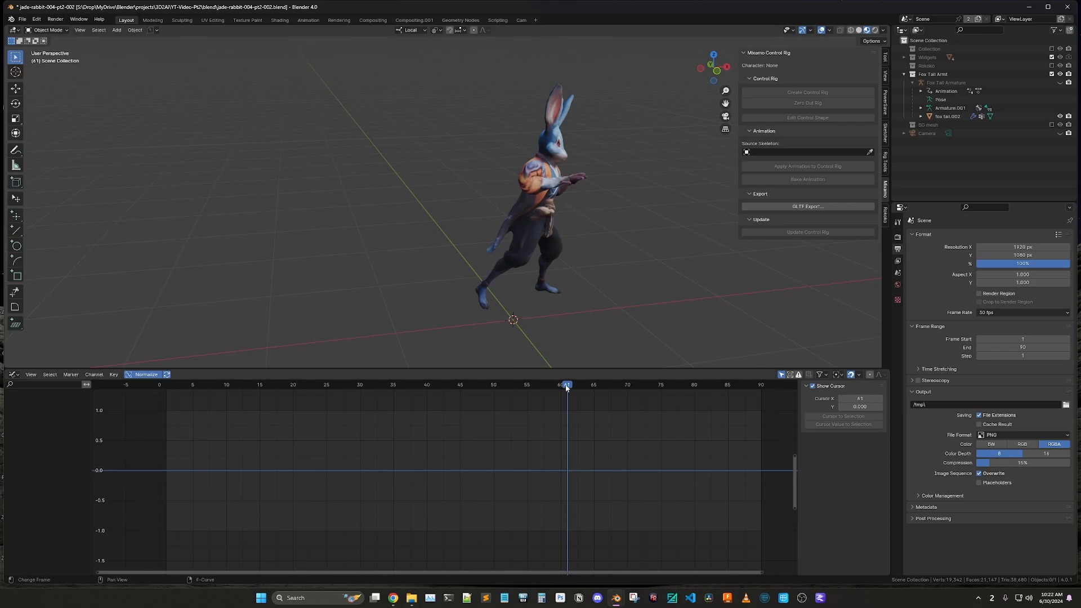
left_click_drag(566, 384, 173, 385)
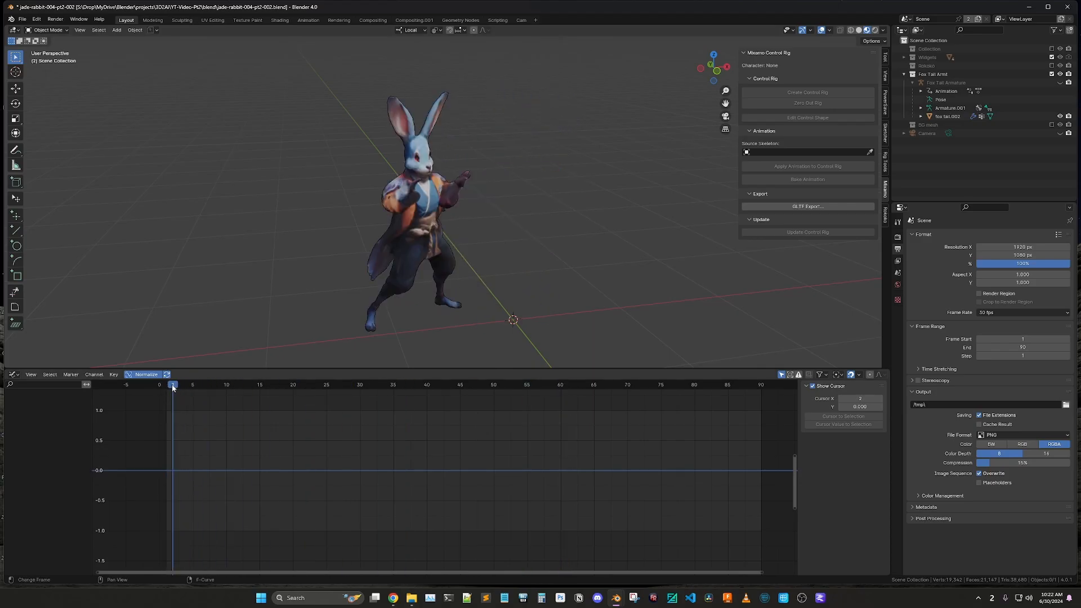
Step: Find the Add Camera Rigs add-on by searching for "cam" in the preferences, and enable it
left_click(37, 19)
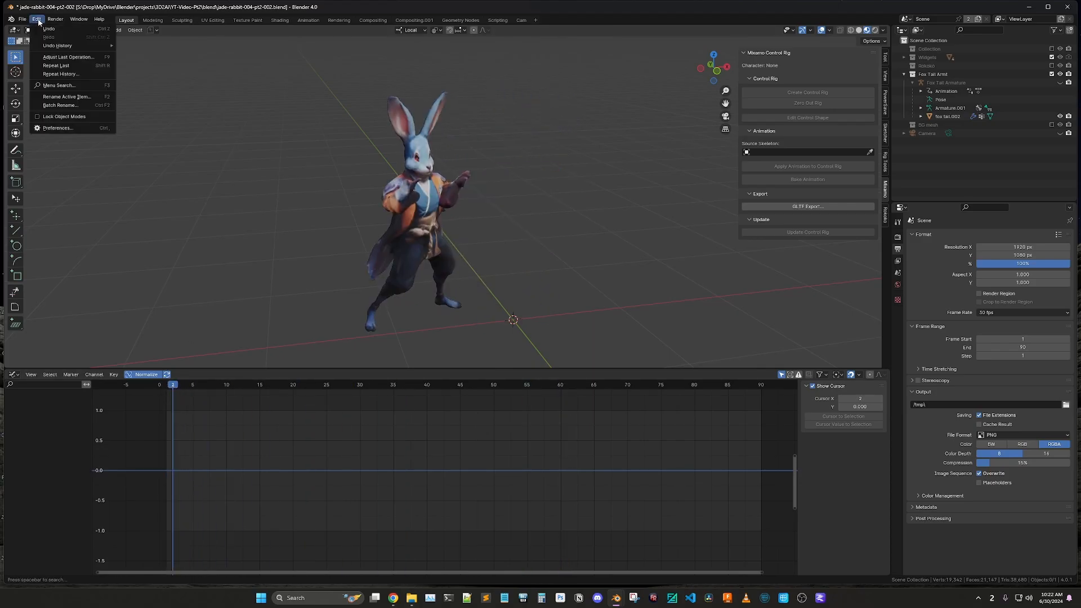
left_click(57, 128)
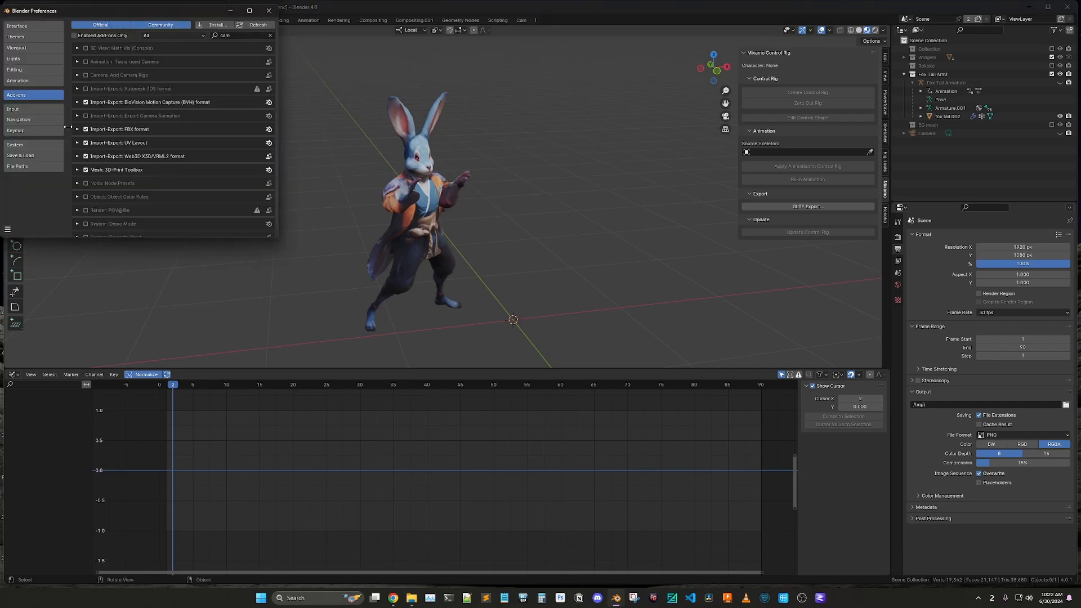
left_click(270, 35)
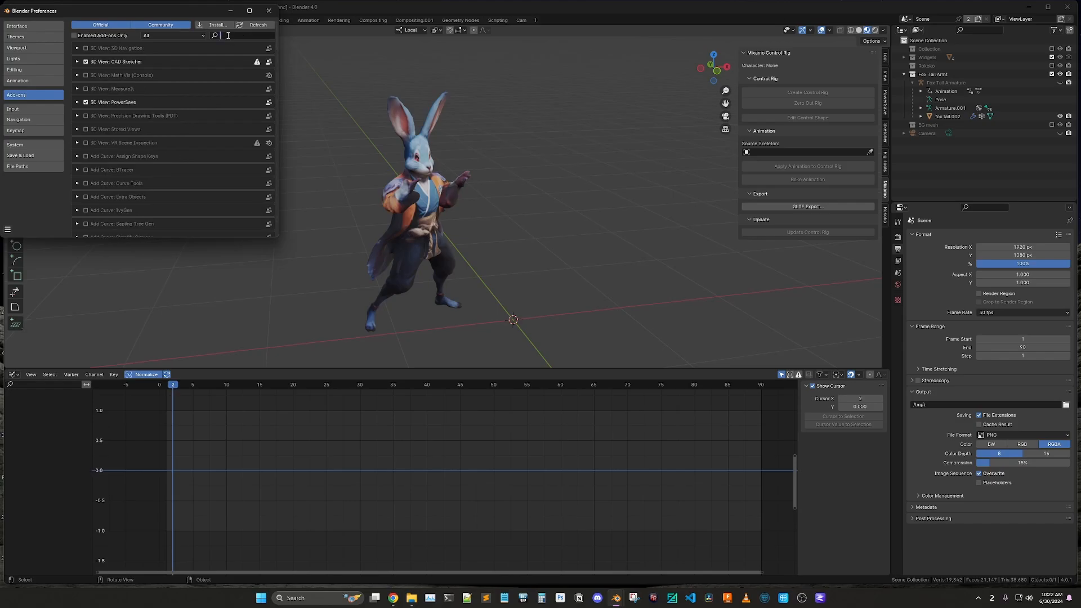
type("cam")
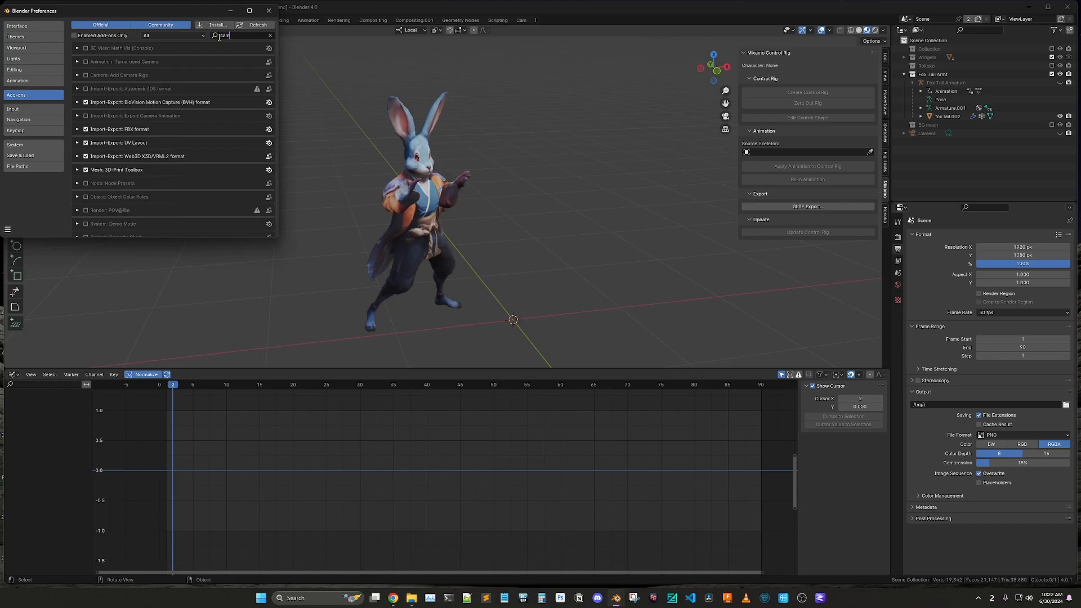
left_click(87, 76)
left_click(77, 75)
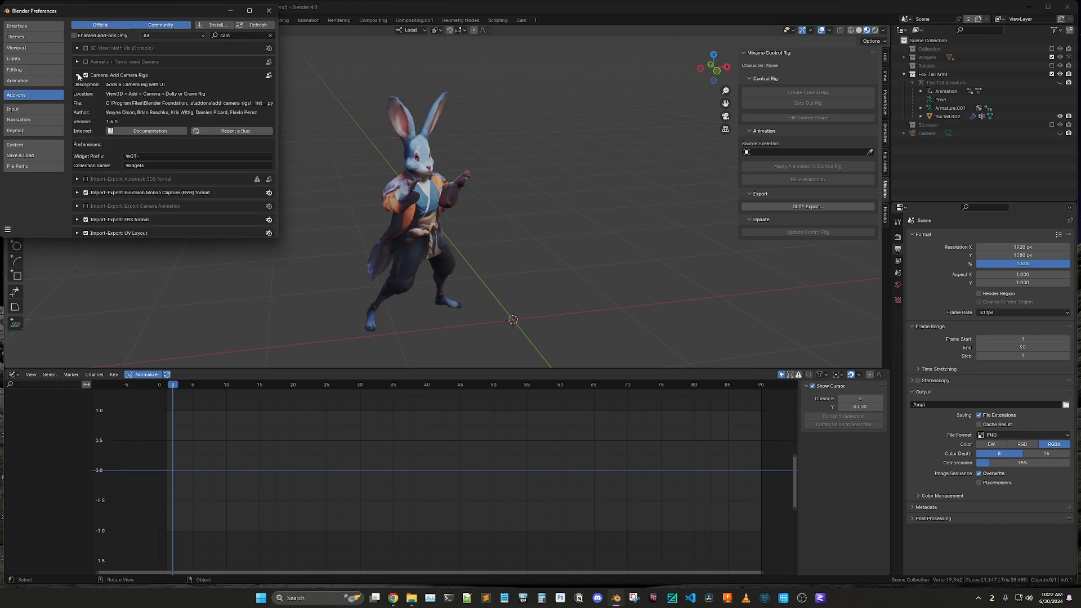
left_click(269, 11)
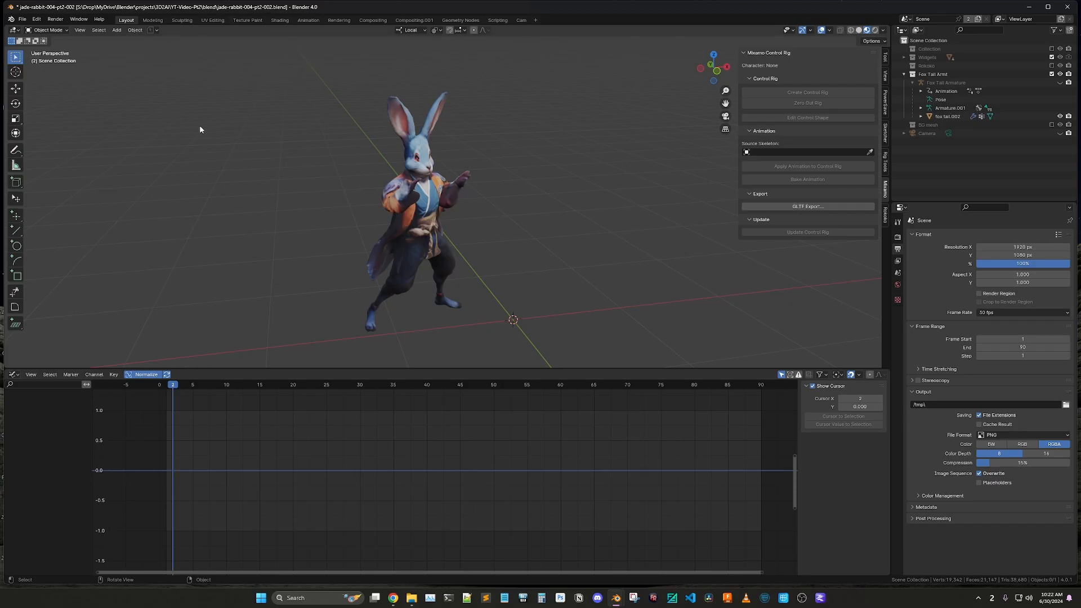
Step: Enable the collection containing Dolly_Rig and inspect its Depth-02-Max and Depth-01-Min empties
key("shift+a")
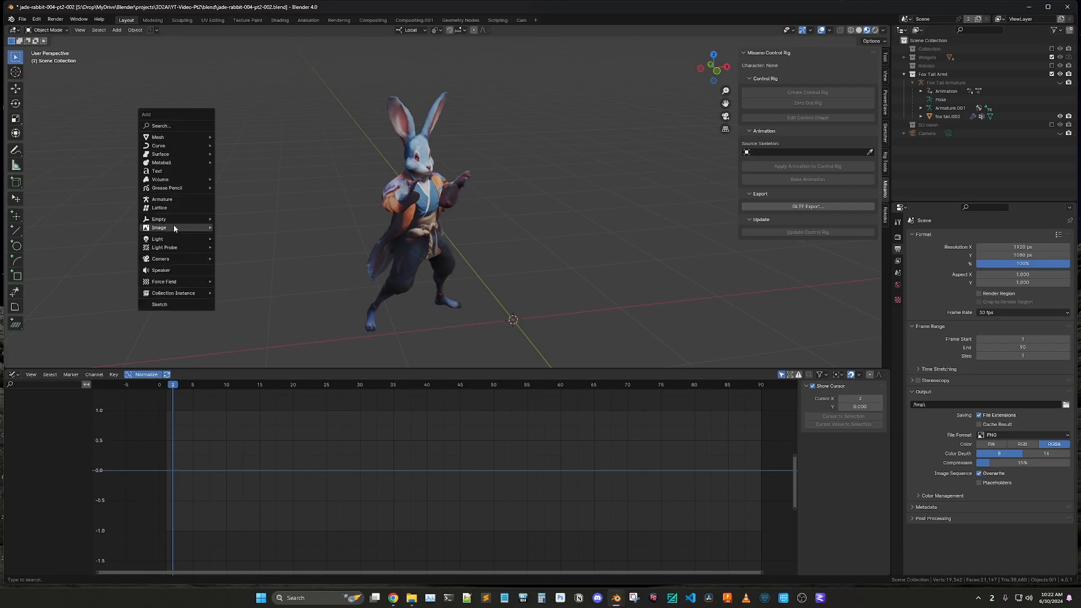
mouse_move(174, 259)
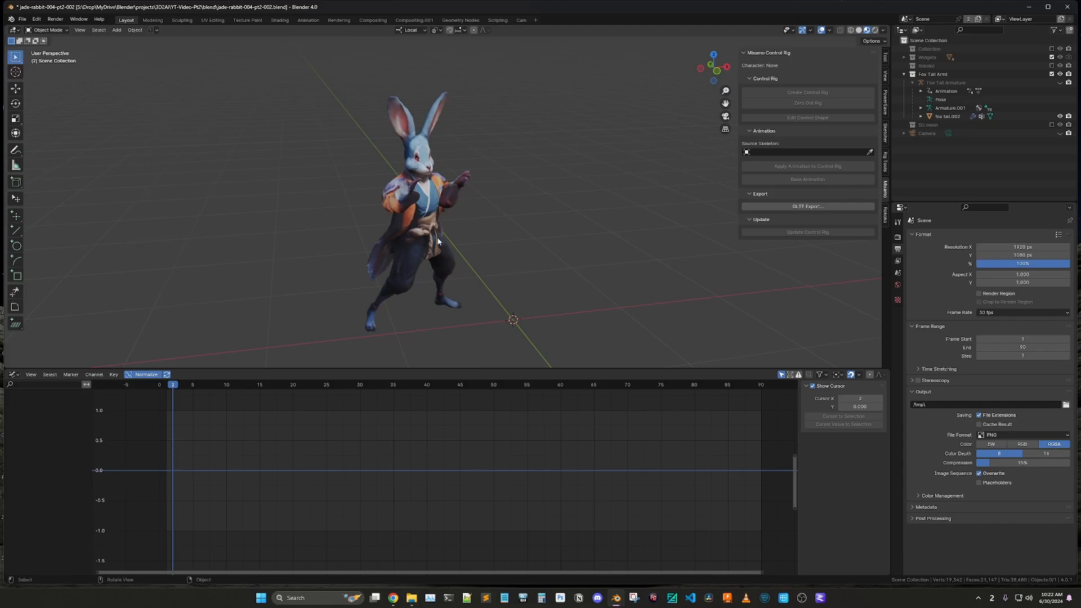
left_click(1052, 48)
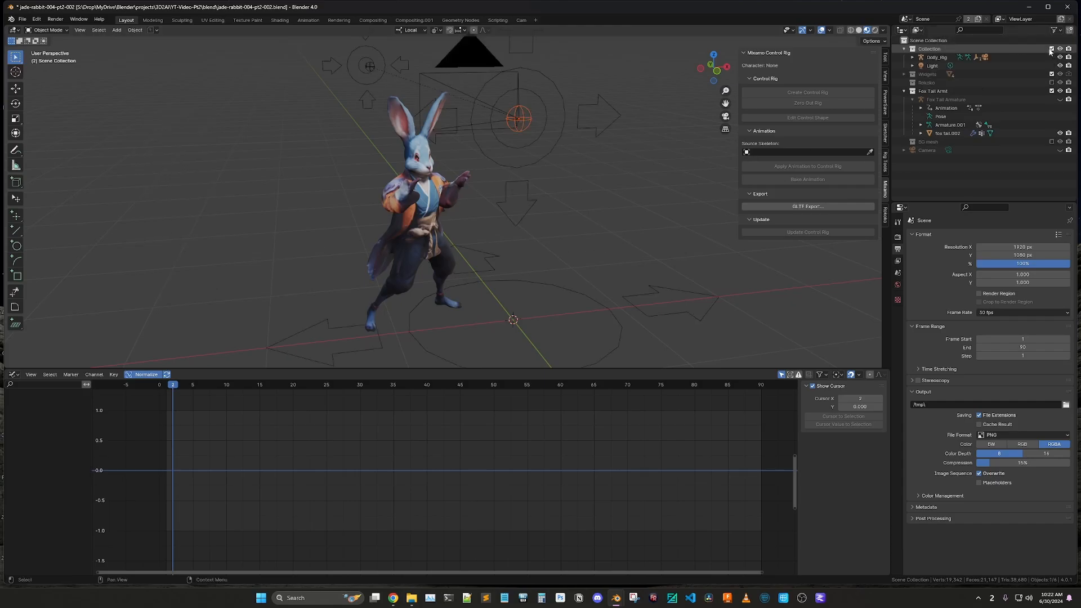
left_click(370, 67)
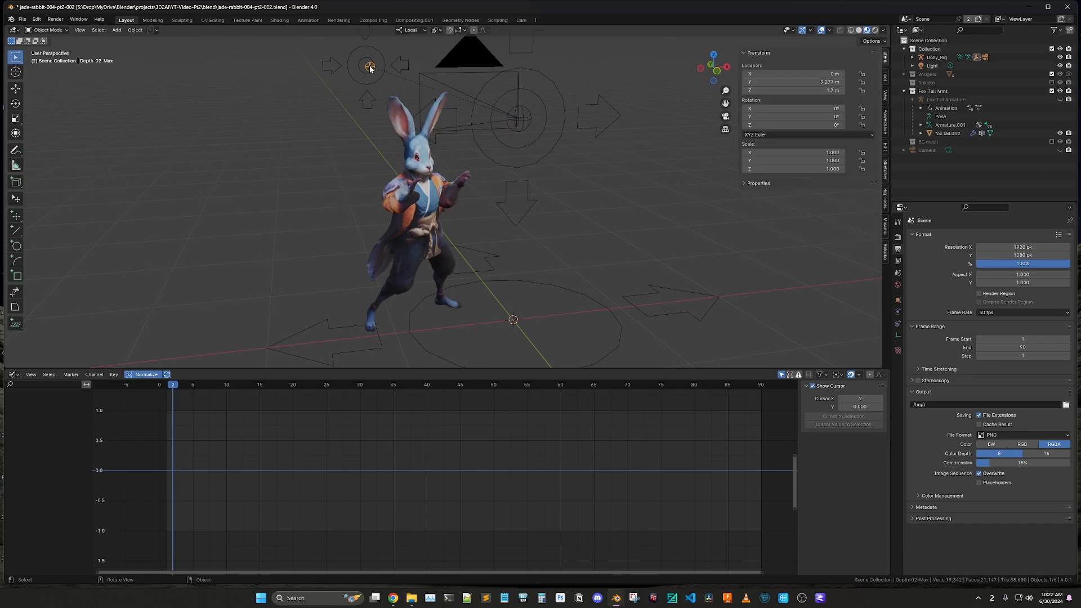
left_click(519, 119)
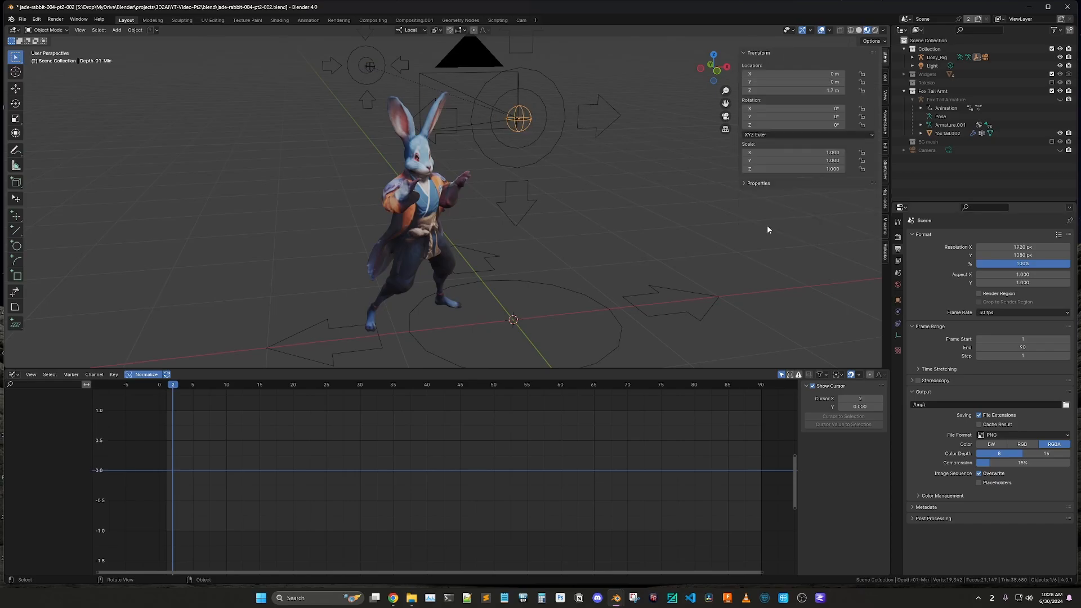
Step: Put Dolly_Rig in Pose Mode and move its Root bone by about 0.15 m in X, -0.18 m in Y and -0.55 m in Z
left_click(559, 290)
key("ctrl+Tab")
left_click(613, 286)
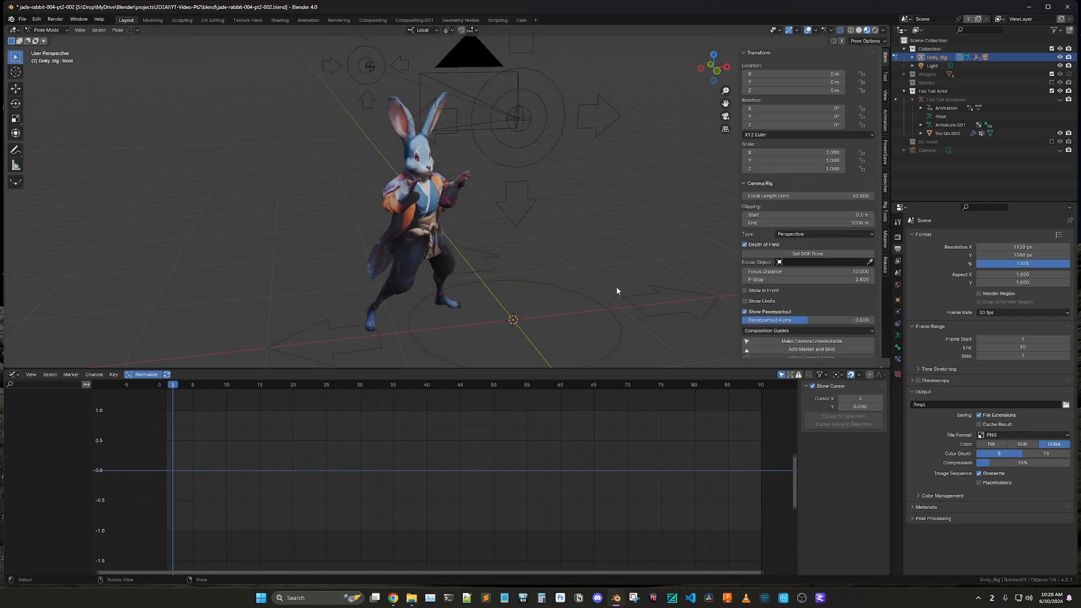
key("ctrl+s")
left_click(566, 288)
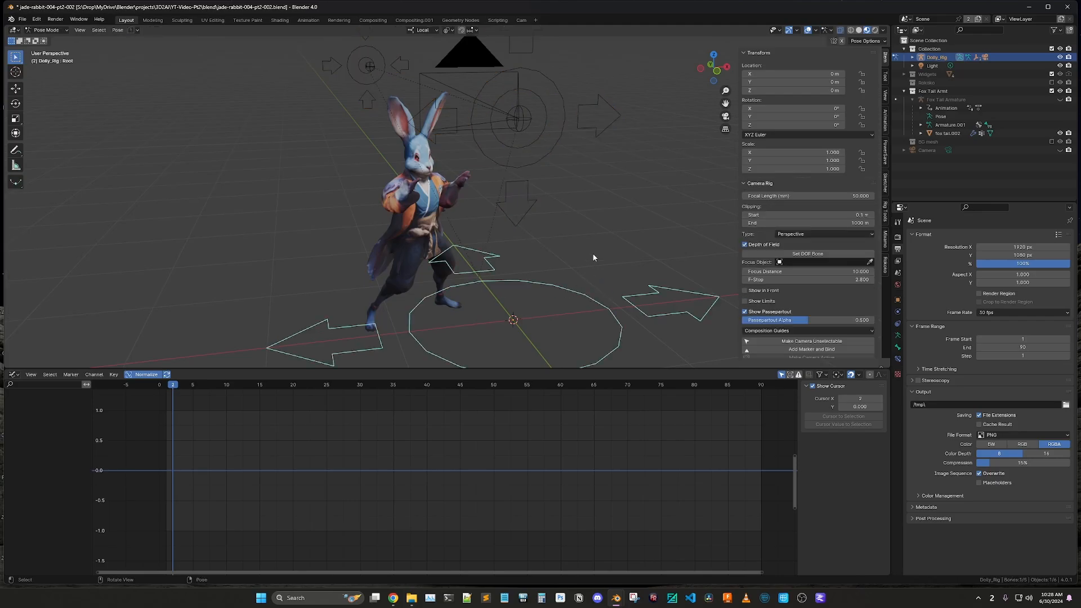
scroll(593, 254, "down", 3)
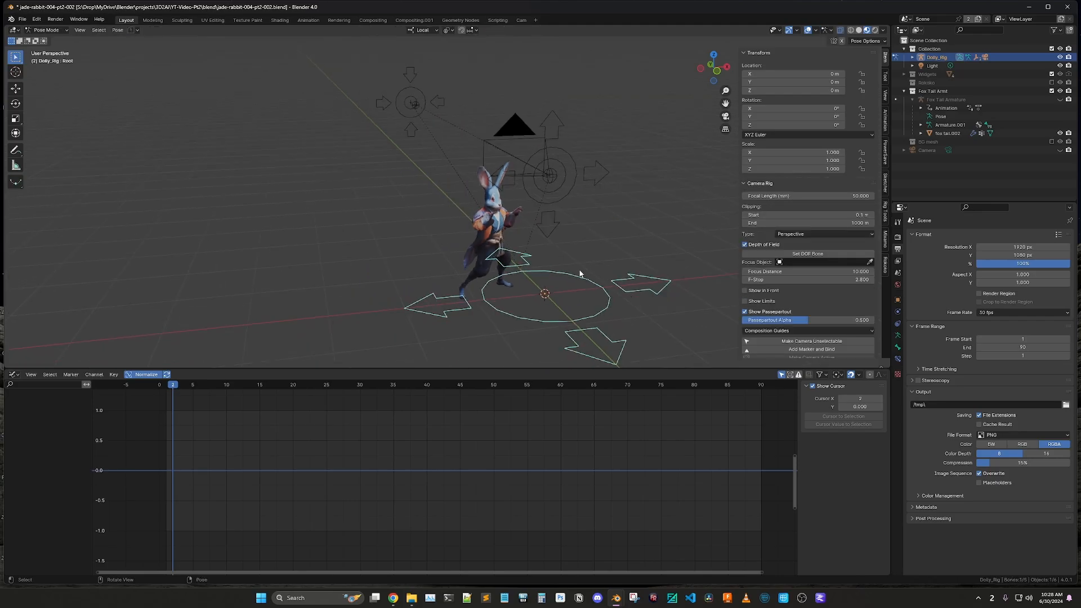
key("g")
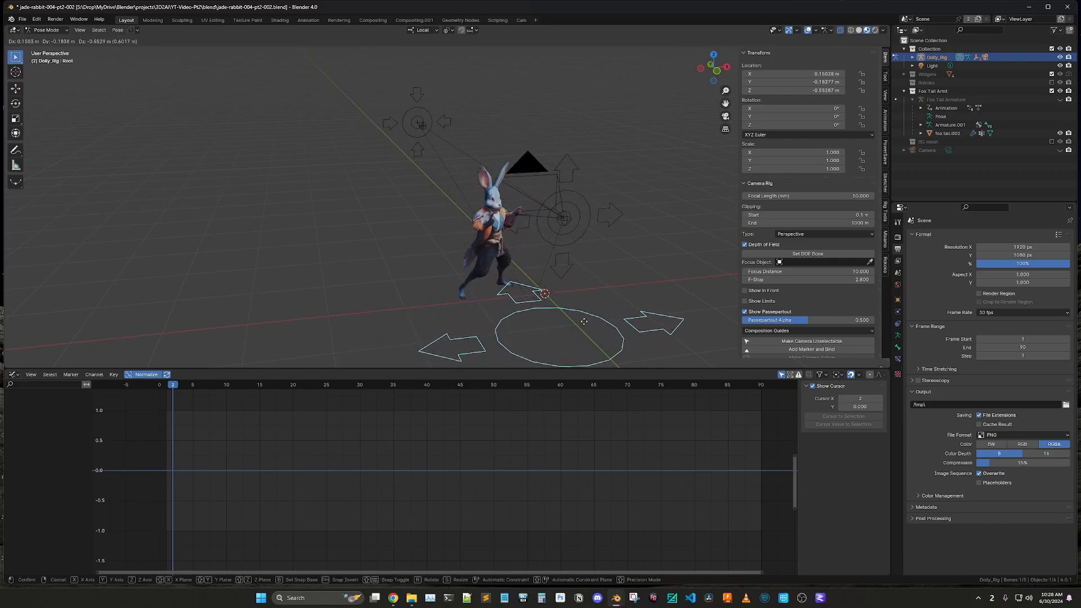
left_click(584, 322)
Step: Split the 3D viewport vertically into two views and set the render resolution's X value to 1080 px
right_click(890, 315)
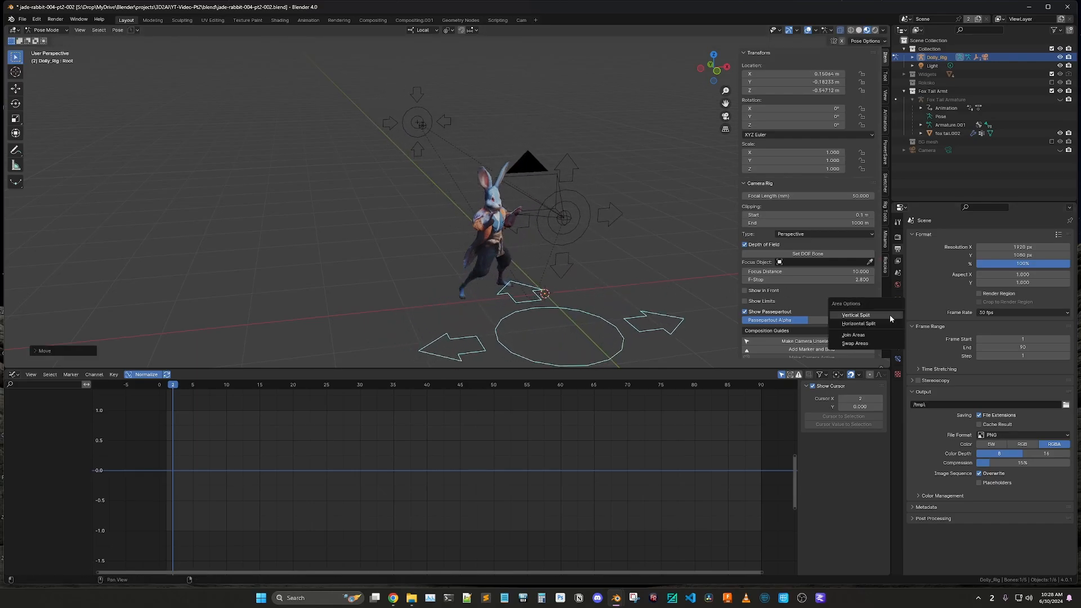
left_click(870, 313)
left_click(385, 245)
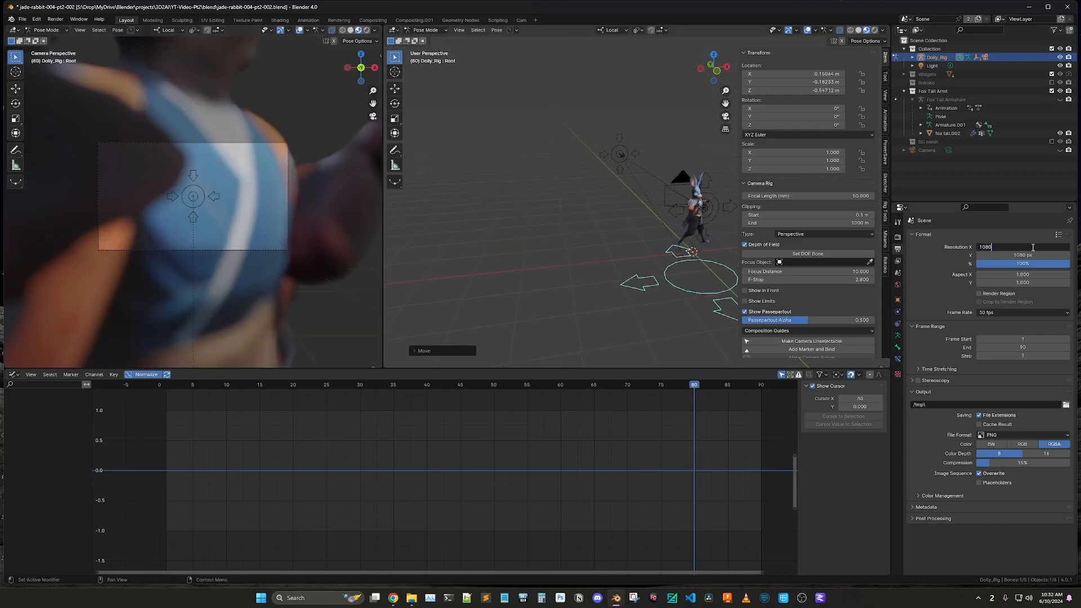
key("Return")
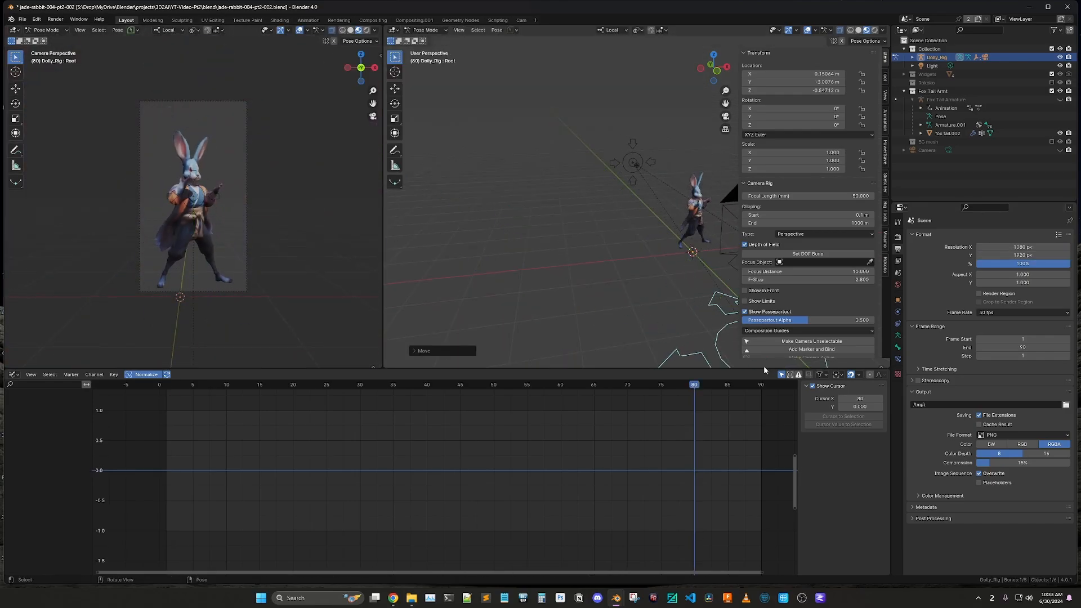
Step: Move the rig's Aim bone about -6.77 m along its local Y axis onto the rabbit, and play the animation to check the framing
key("y")
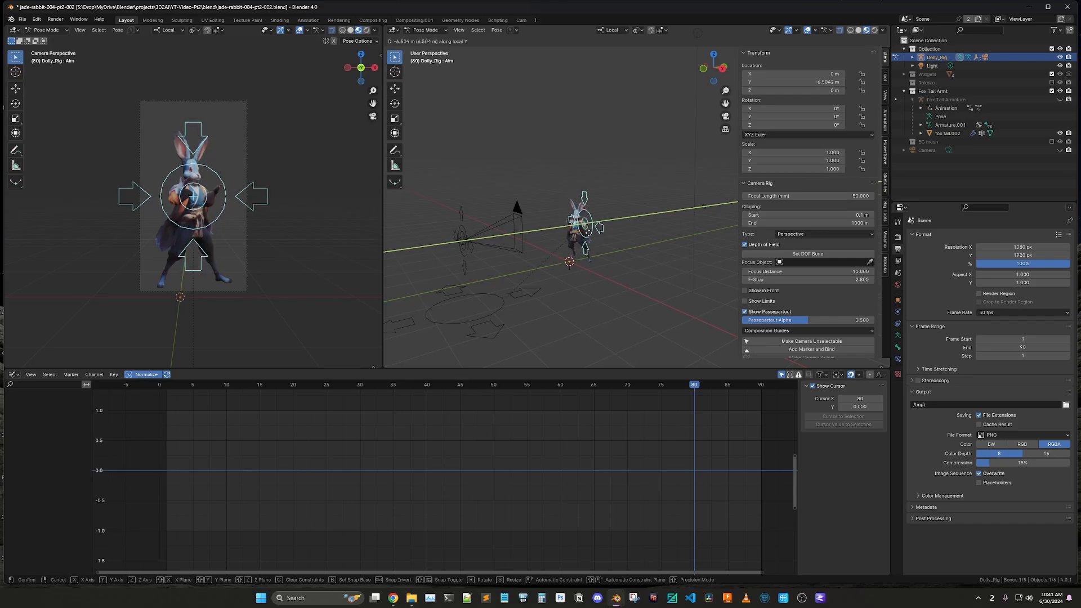
left_click(581, 237)
middle_click_drag(597, 244, 557, 261)
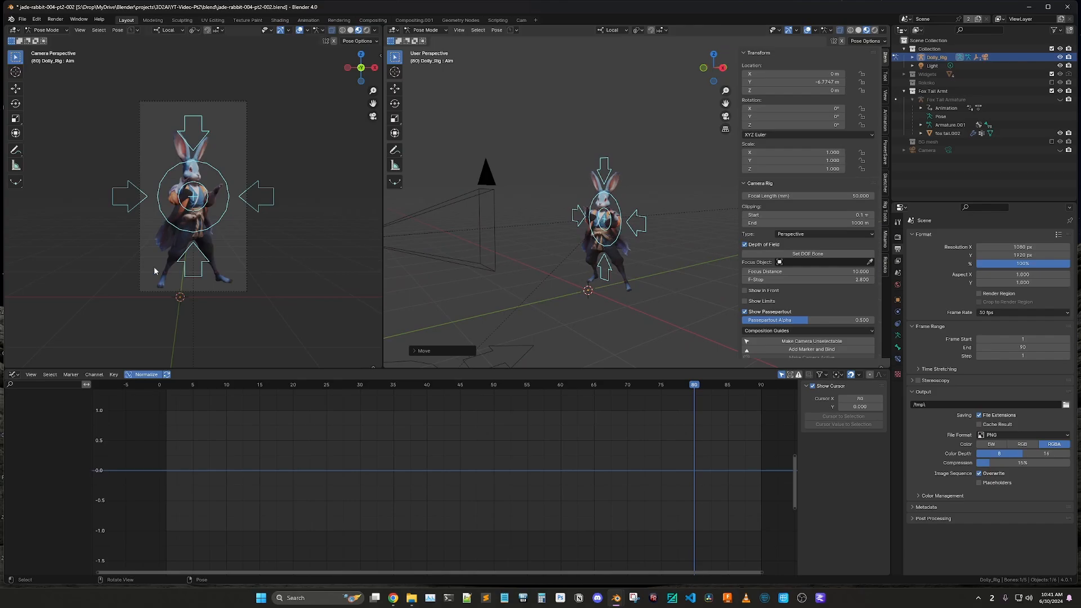
key("space")
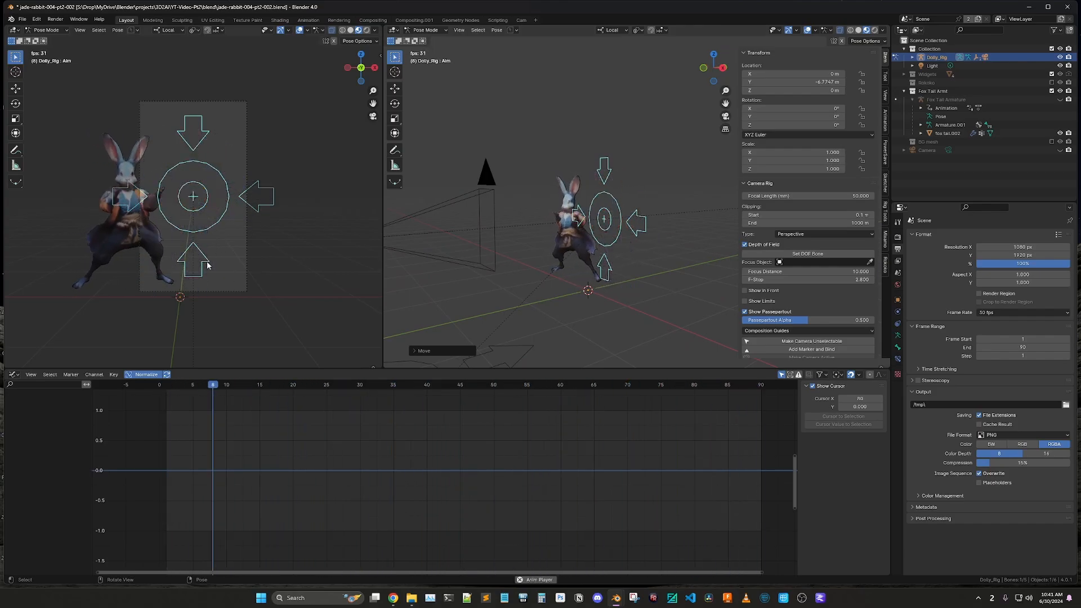
Step: Stop playback, unhide Fox Tail Armature, and add a Copy Location constraint to the rig's Aim bone
key("space")
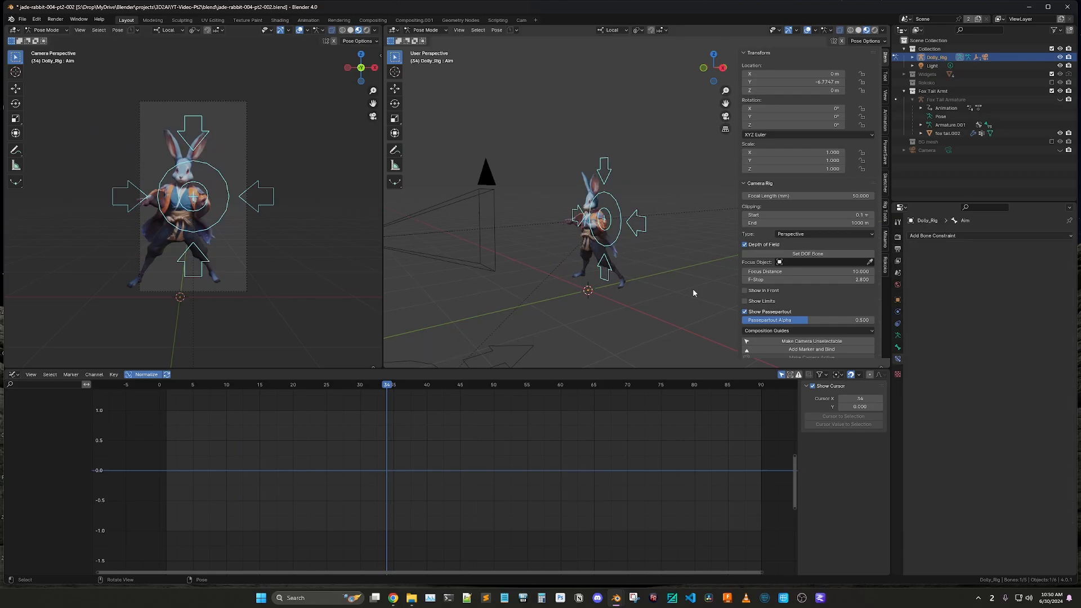
left_click(1059, 100)
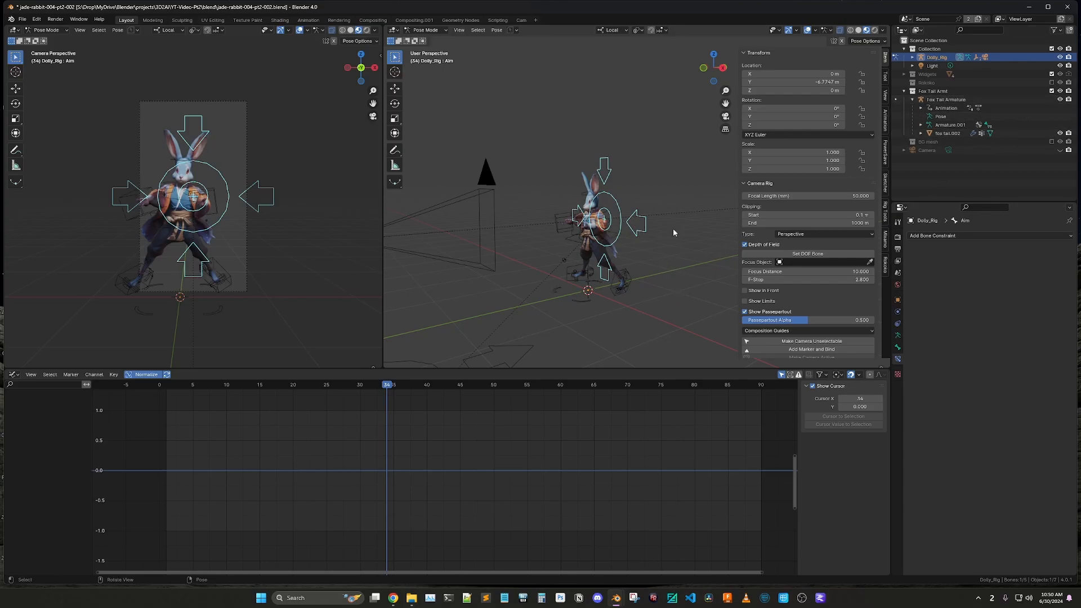
left_click(1072, 239)
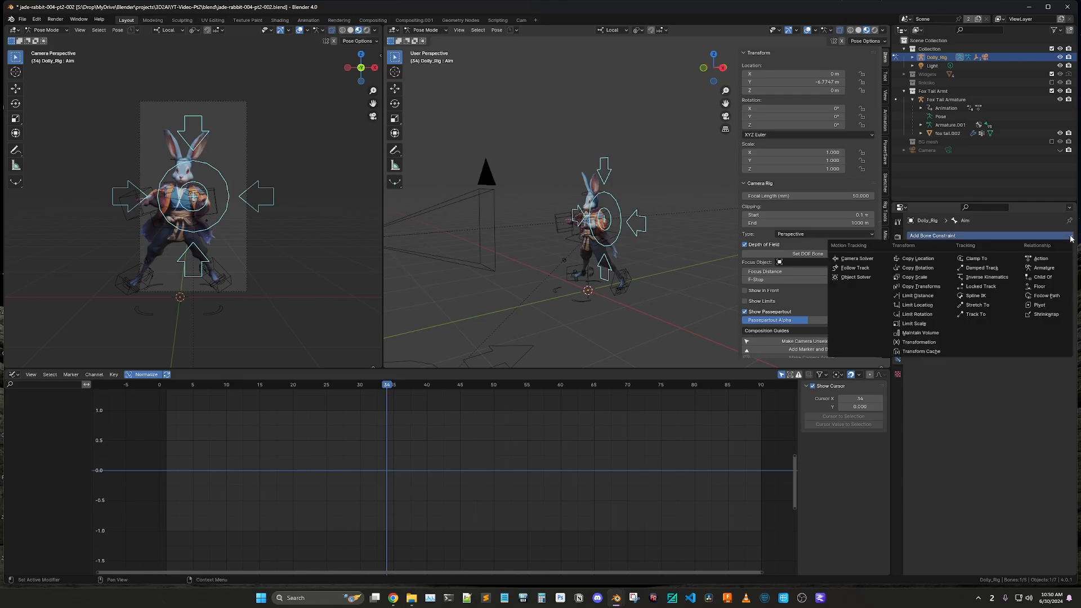
left_click(915, 259)
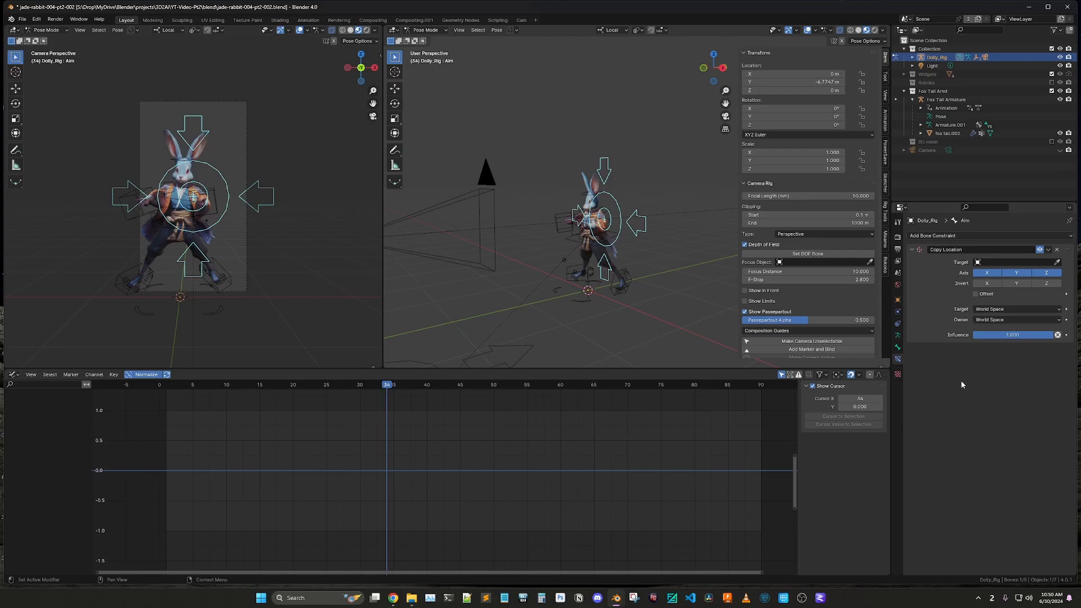
Step: Set the Copy Location target to Fox Tail Armature and its bone to mixamorig:Hips
left_click(1058, 262)
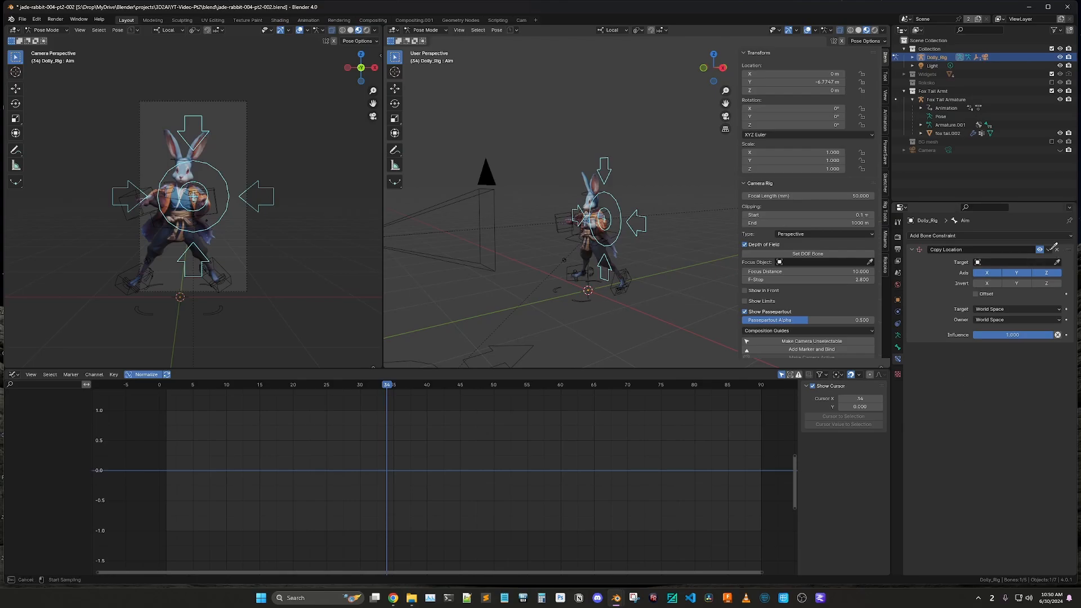
left_click(946, 99)
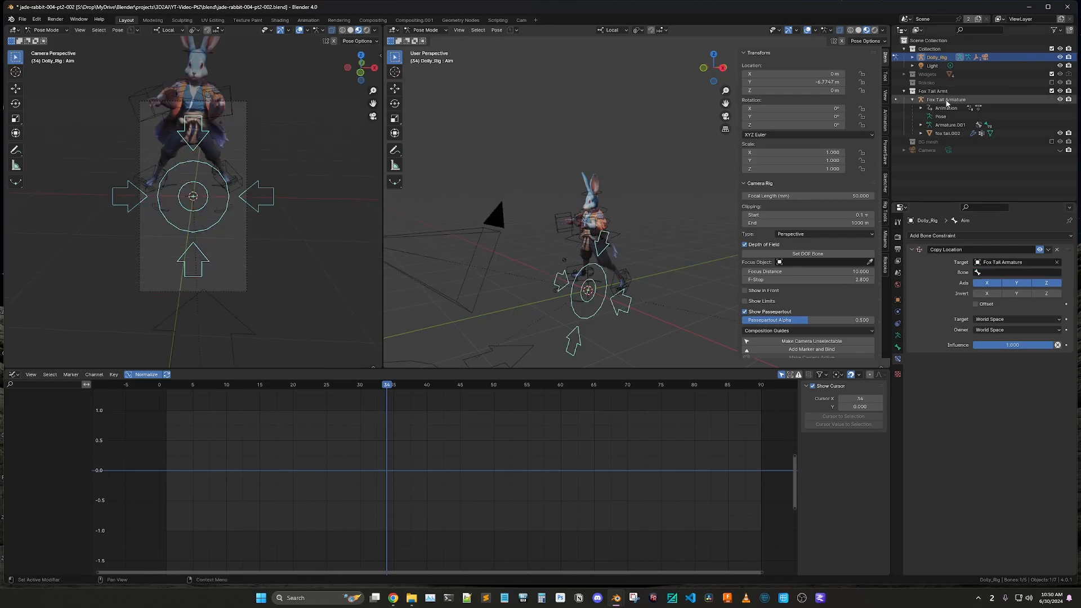
left_click(998, 272)
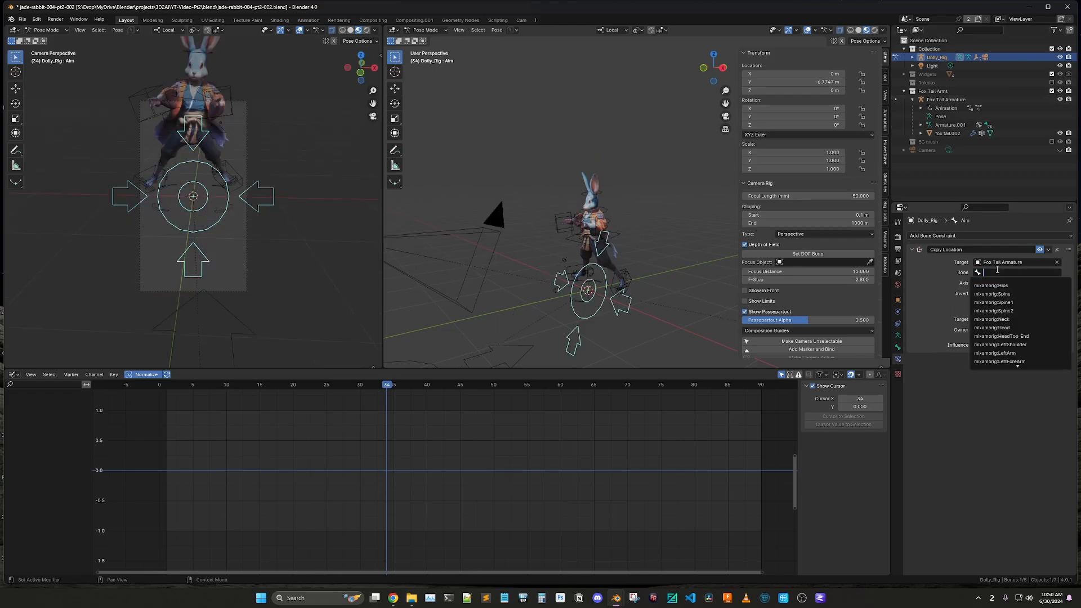
left_click(1027, 290)
Step: Play the animation to check the tracking and turn off the Z axis in the Copy Location constraint
key("space")
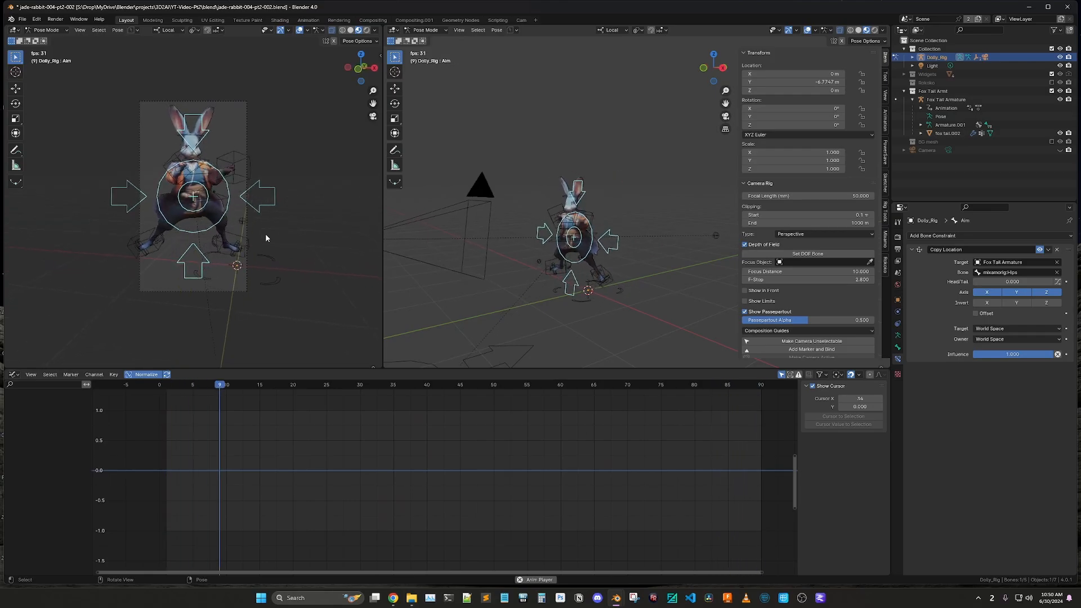
left_click(1046, 292)
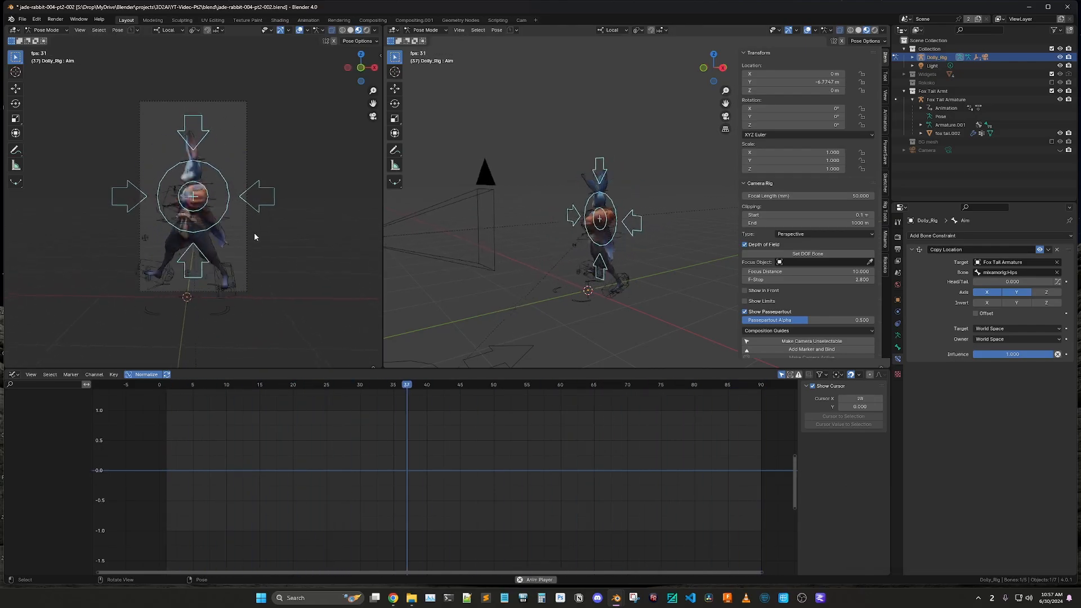
key("Escape")
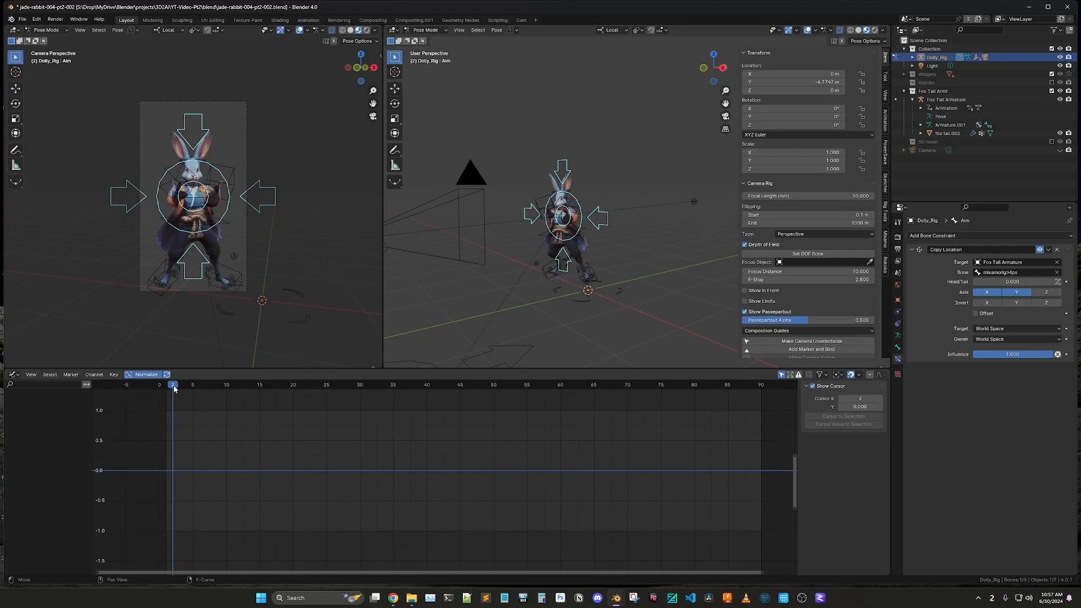
Step: Select the rig's Root bone and insert Location & Rotation keyframes at frames 45 and 1
left_click_drag(174, 387, 461, 387)
middle_click_drag(653, 195, 499, 275)
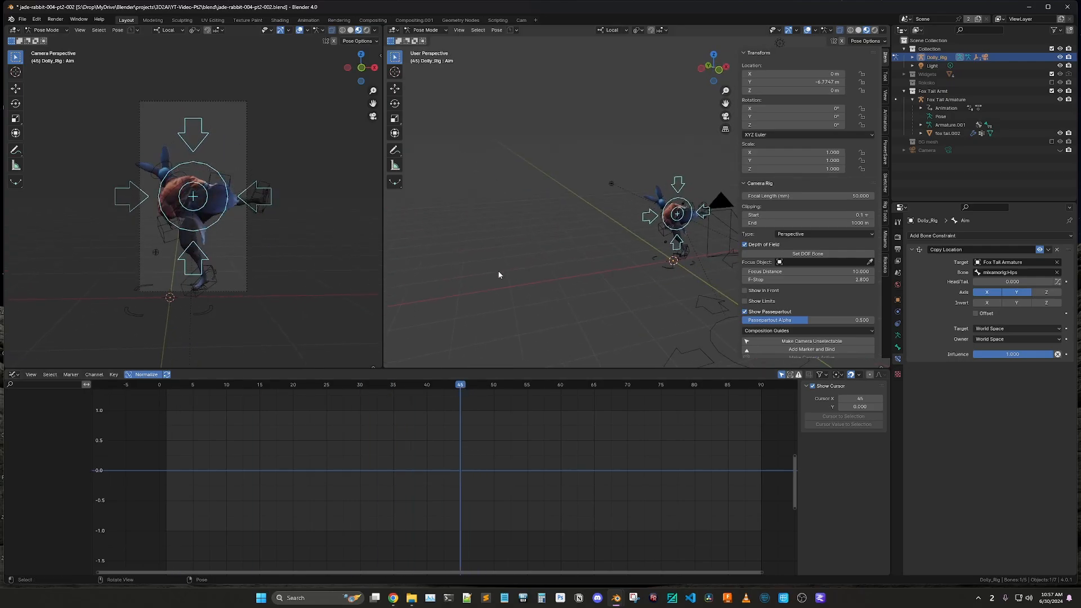
scroll(499, 275, "down", 3)
left_click(600, 305)
mouse_move(601, 305)
middle_mouse_down()
mouse_move(584, 289)
mouse_move(599, 303)
middle_mouse_up()
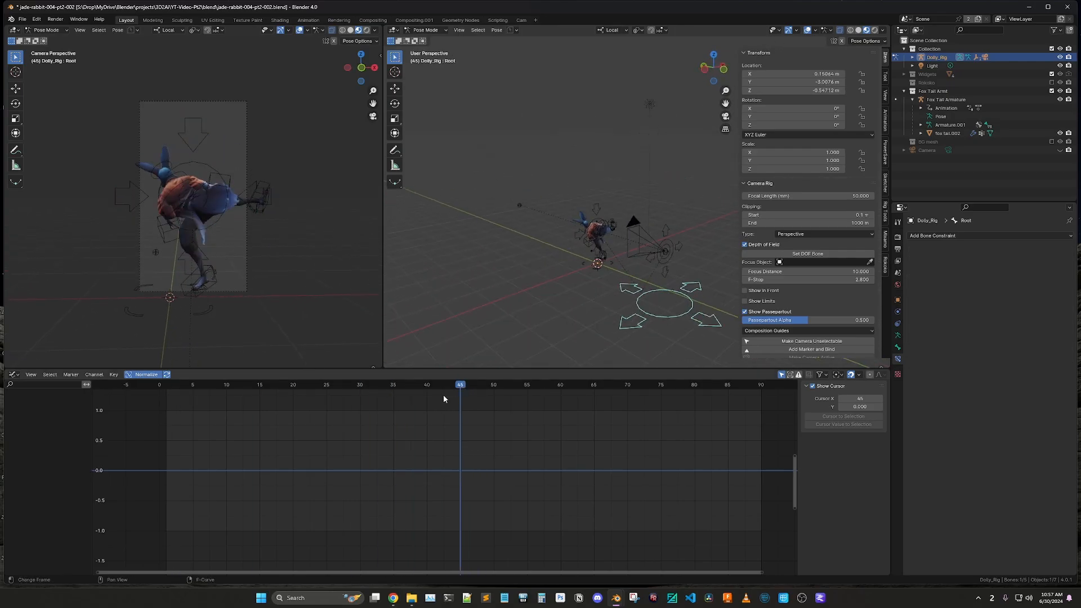
key("i")
left_click_drag(450, 386, 166, 394)
key("i")
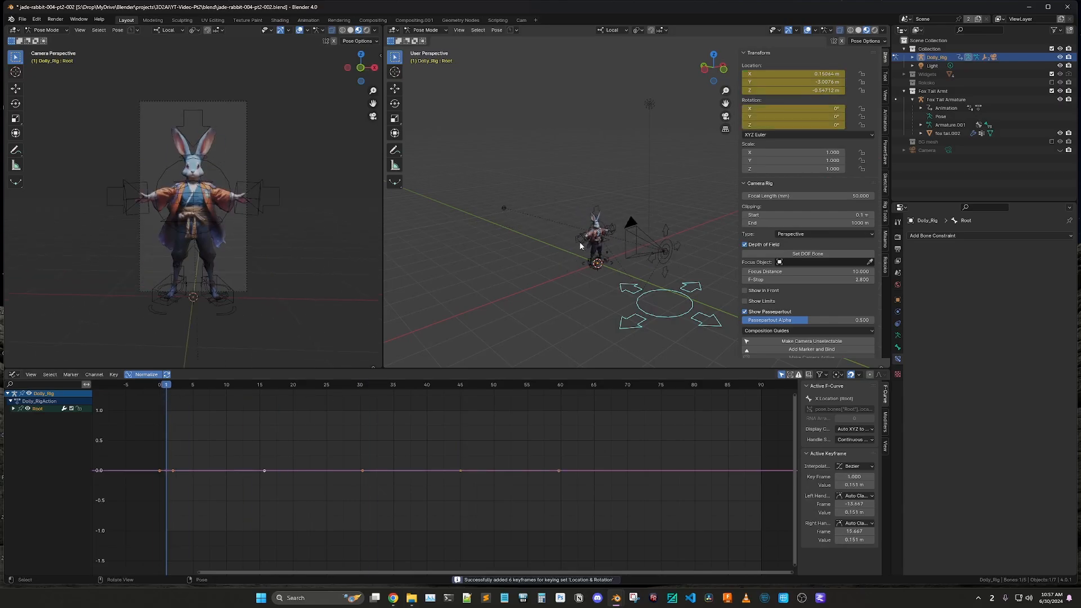
Step: Insert another Location & Rotation keyframe for the Root bone at frame 36 and save the file
left_click_drag(270, 386, 462, 396)
key("i")
key("Return")
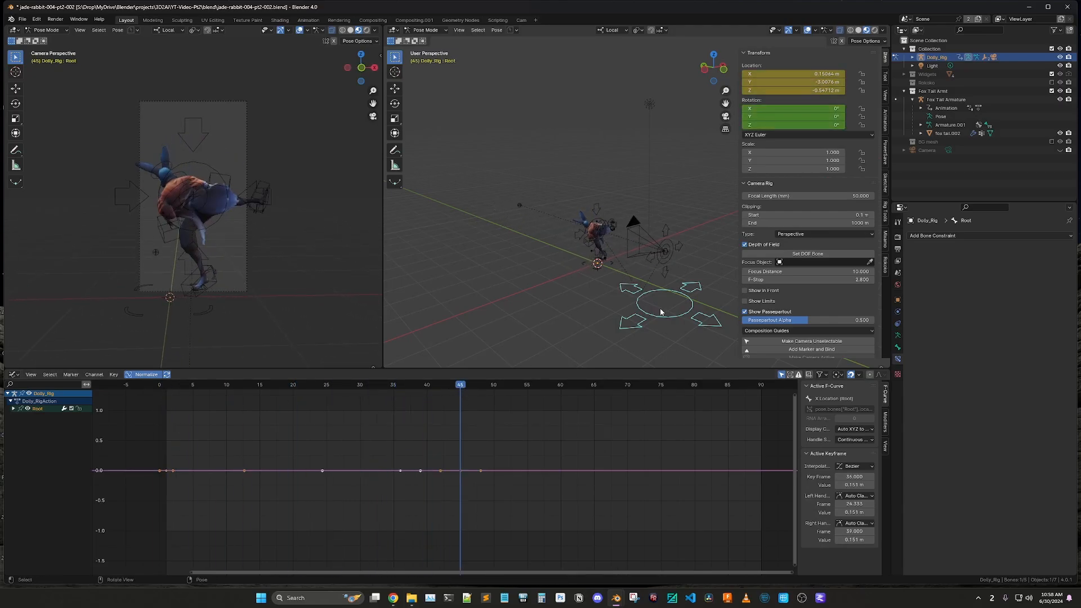
key("ctrl+s")
Step: At frame 45, move the Root bone to about X -2.10 m, Y -2.63 m in top view and keyframe it
key("KP_7")
key("g")
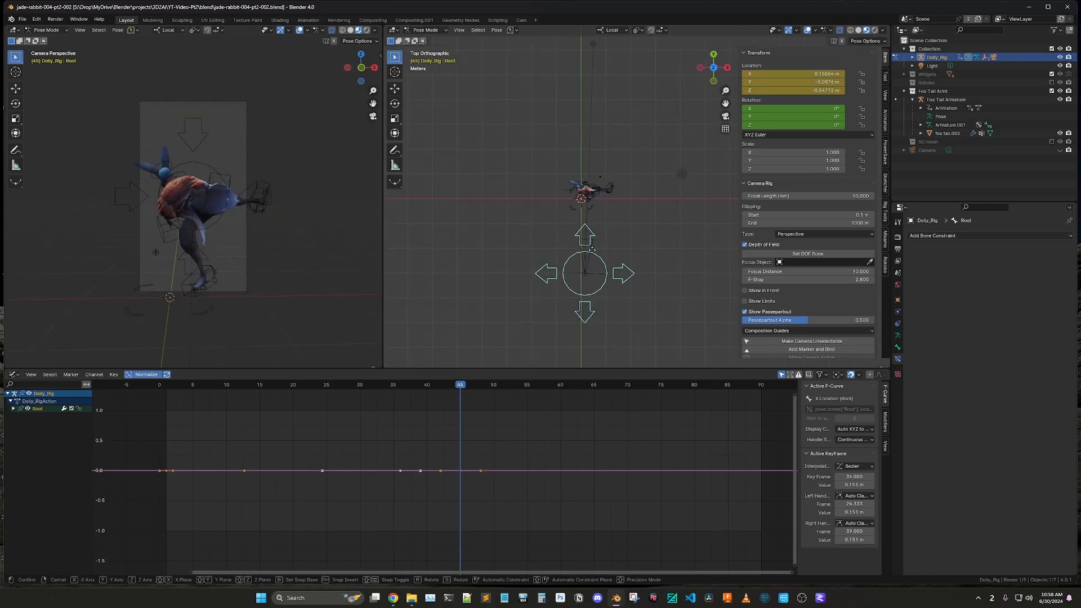
left_click(536, 240)
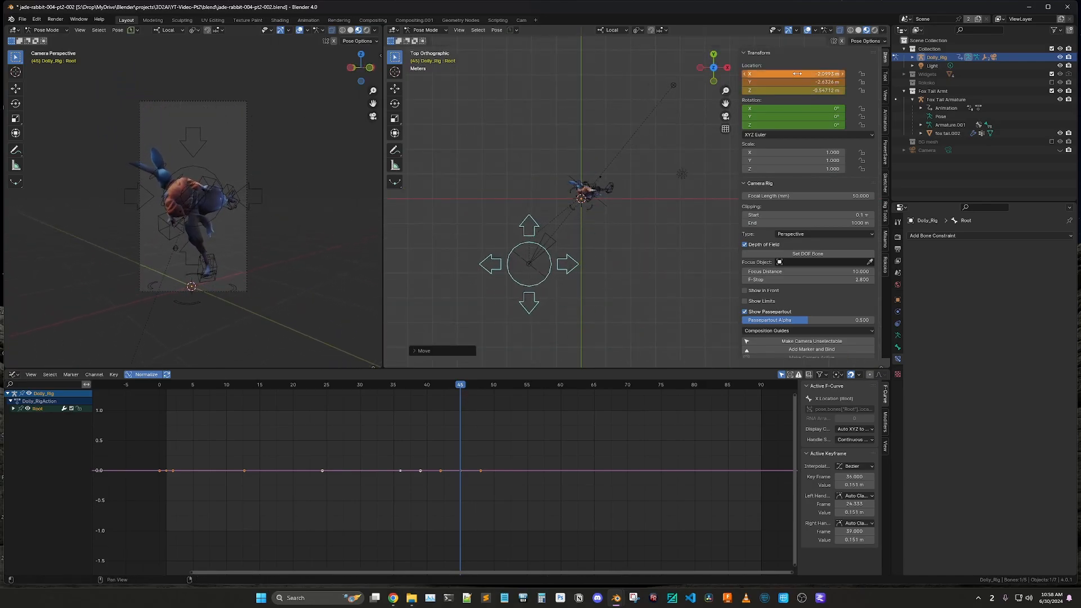
key("i")
Step: At frame 90, move the Root bone to about X 0.41 m, Y -3.14 m, keyframe it, and preview the camera move
left_click_drag(465, 431, 761, 431)
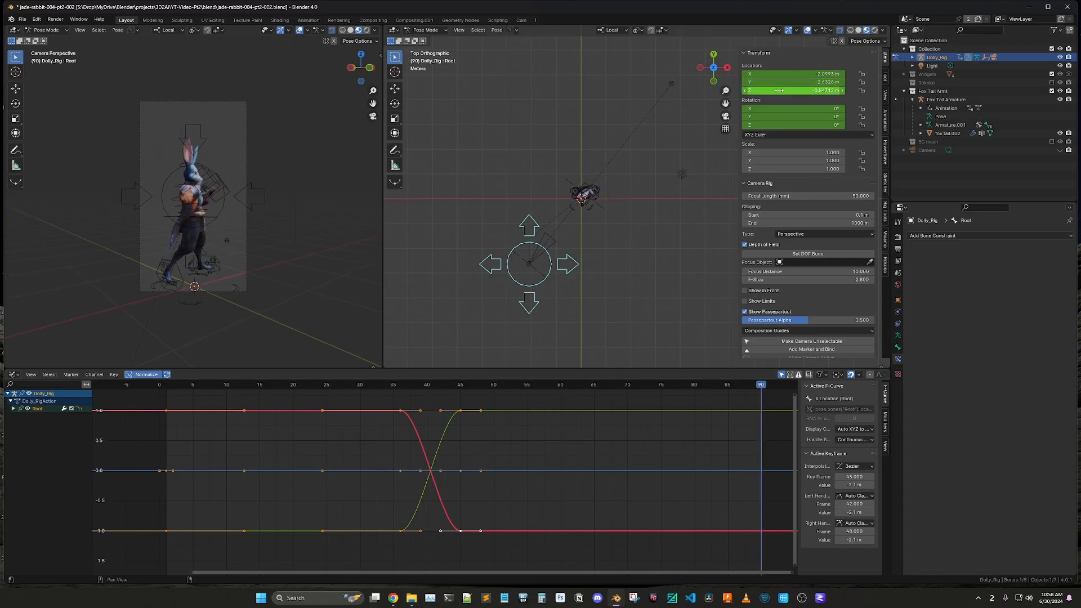
key("g")
left_click(806, 80)
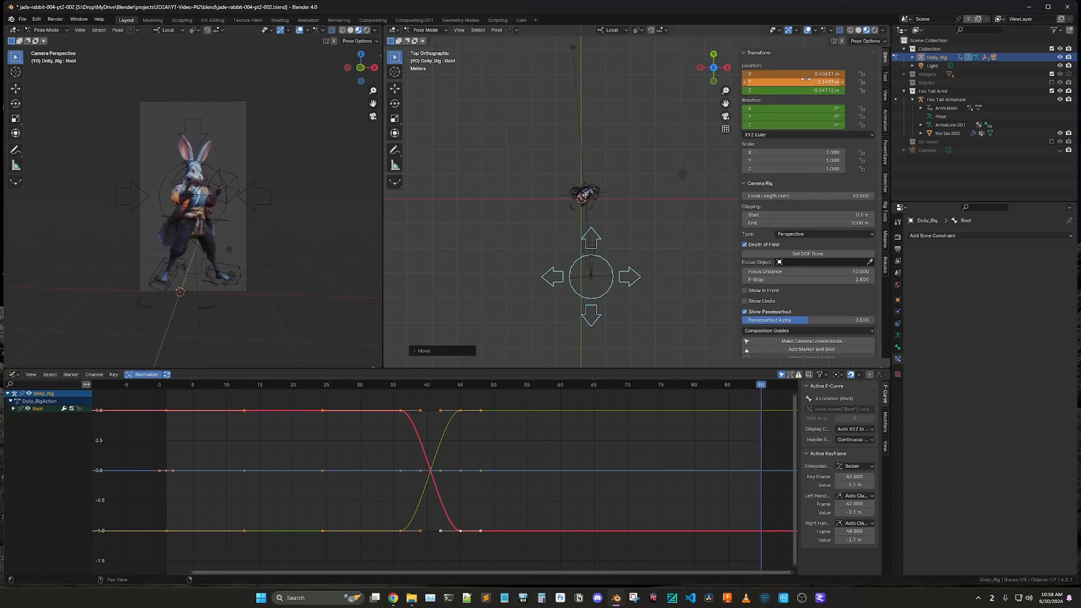
key("i")
key("space")
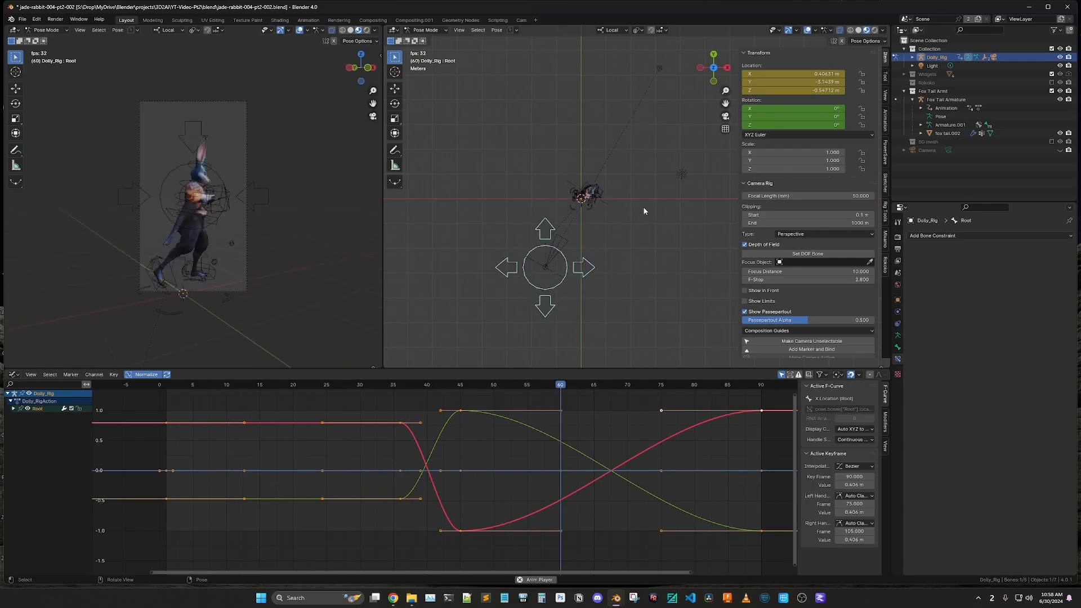
key("space")
Step: Go to frame 2, deselect the Root bone, and return Dolly_Rig to Object Mode
left_click(173, 388)
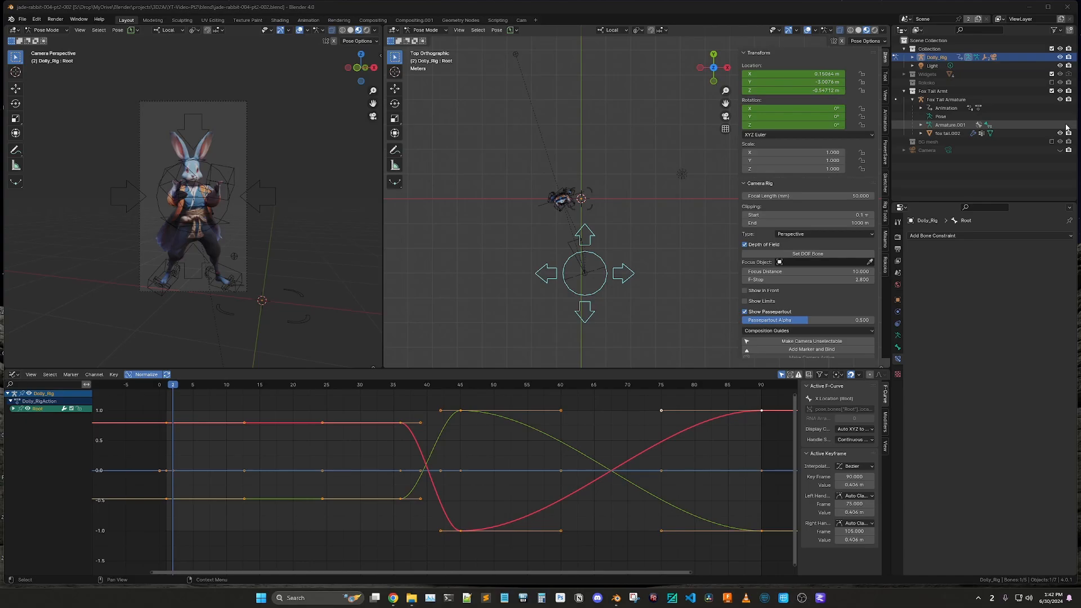
left_click(626, 232)
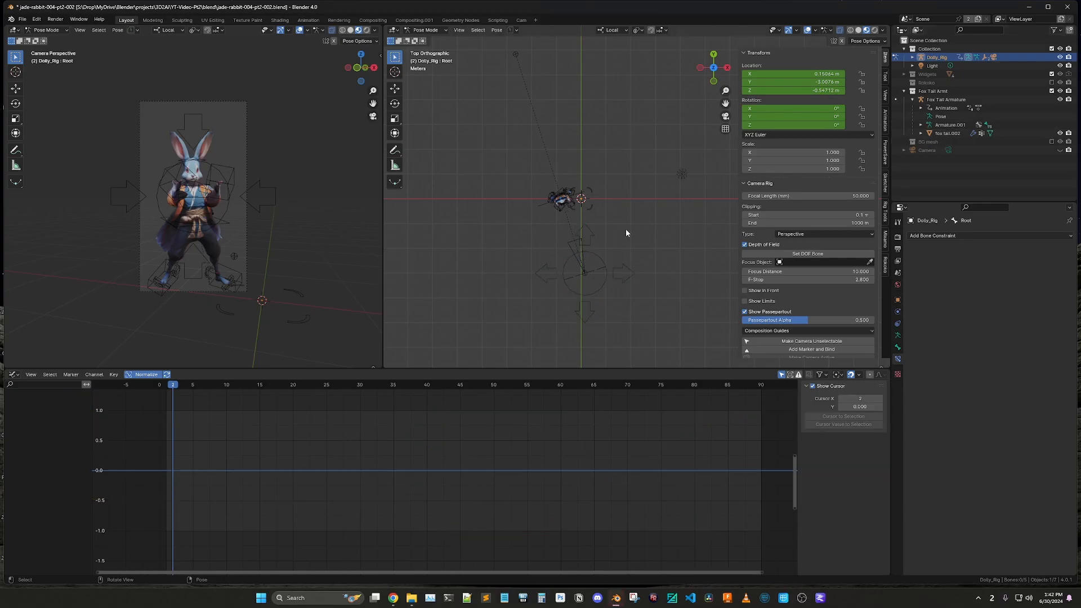
key("Tab")
left_click(633, 186)
middle_click_drag(625, 248, 673, 183)
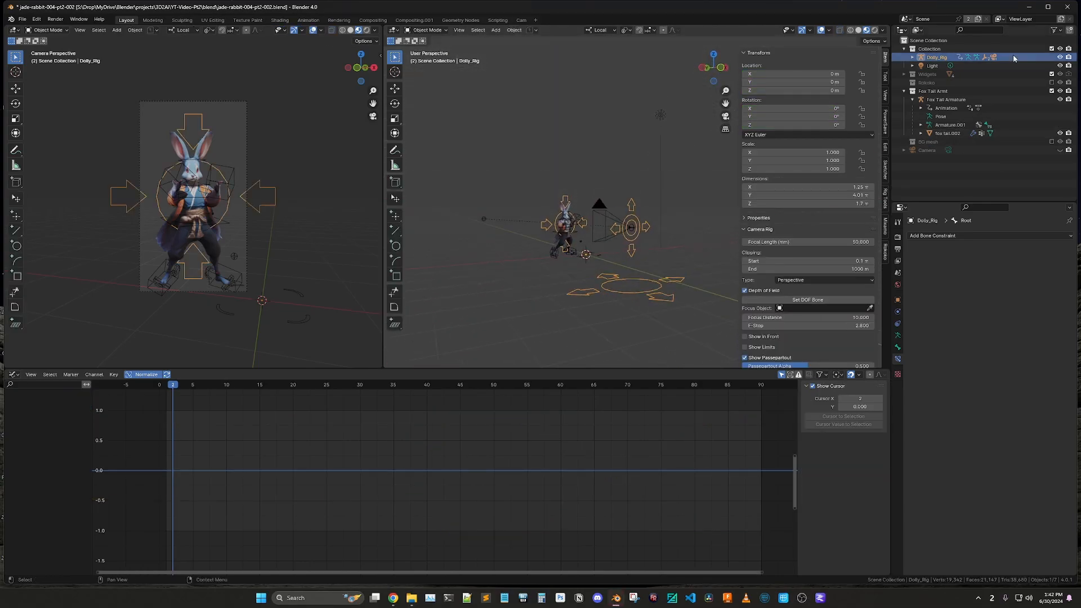
Step: Enable the BG mesh collection and widen the working viewport beside a narrower camera view
left_click(1052, 141)
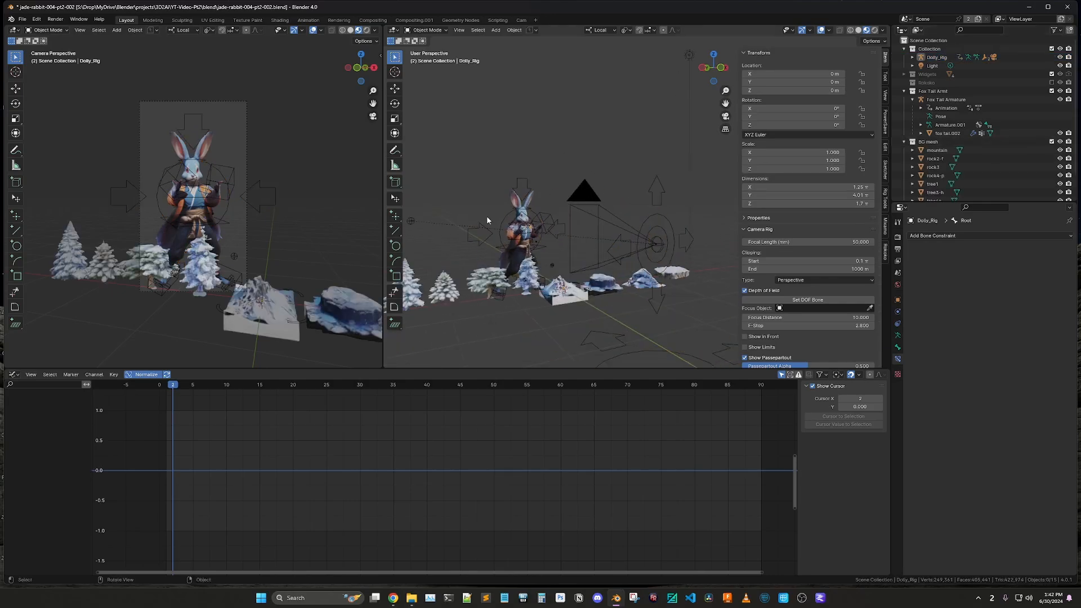
middle_click_drag(487, 221, 575, 205, "shift")
left_click_drag(384, 235, 184, 242)
middle_click_drag(499, 265, 501, 306)
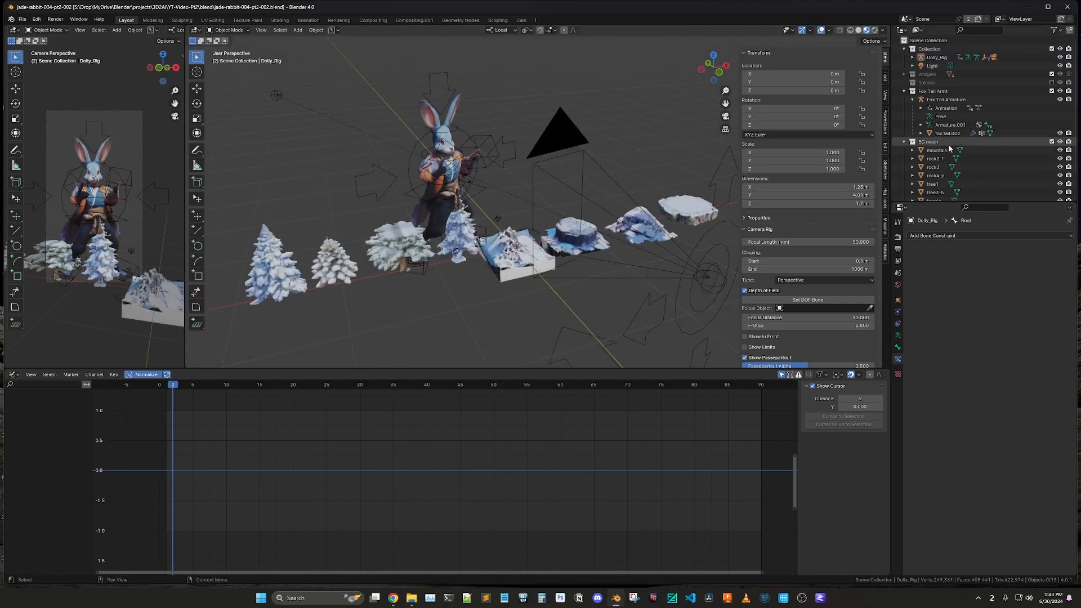
Step: Hide the four tree meshes, Fox Tail Armature and Dolly_Rig, and select the mountain mesh
scroll(991, 141, "down", 2)
left_click_drag(1060, 184, 1060, 158)
left_click(1036, 125)
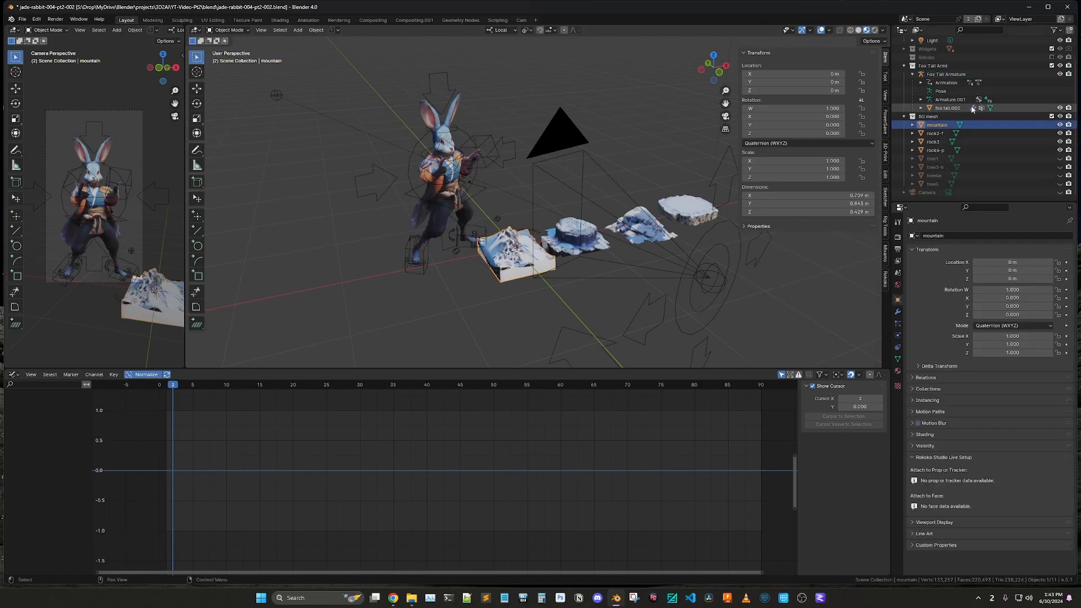
left_click(1060, 74)
scroll(1060, 76, "up", 3)
left_click(1060, 56)
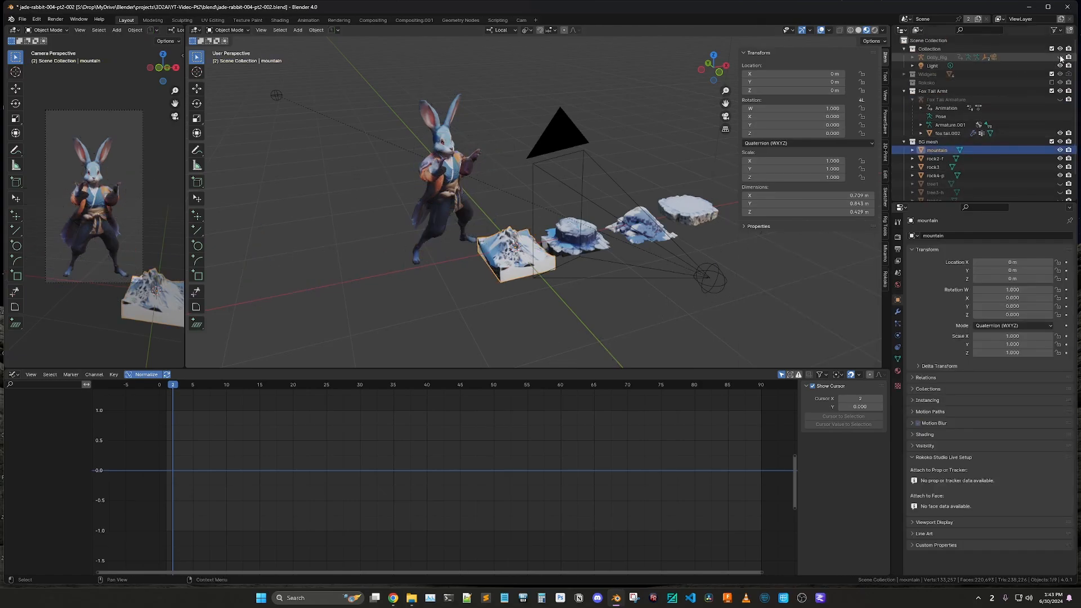
Step: Move the mountain behind the rabbit to about X -1.51 m, Y 1.40 m in top view and scale it up
key("g")
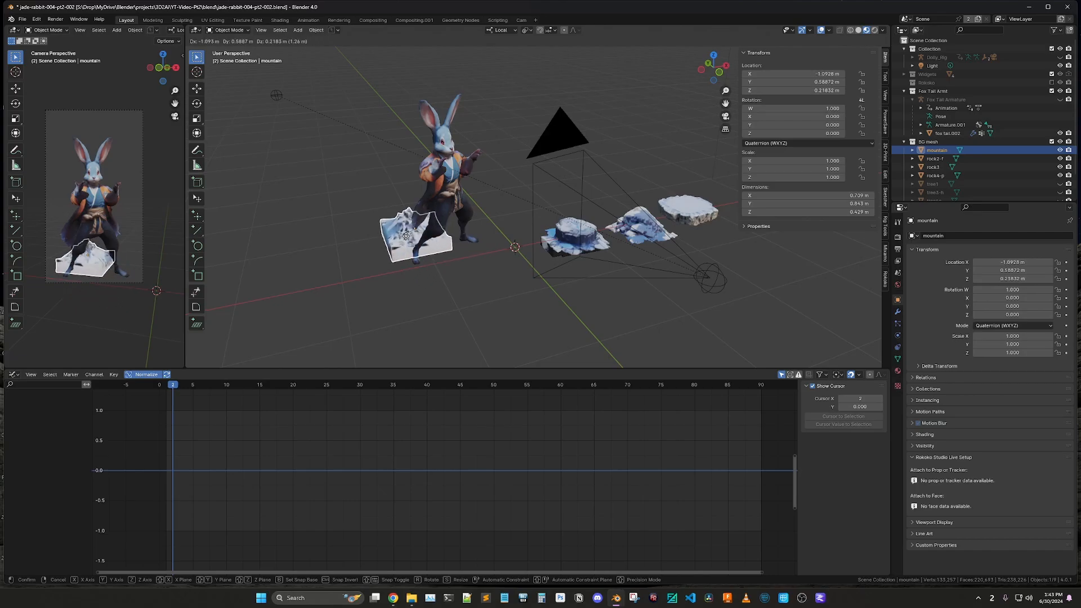
key("Escape")
key("KP_7")
key("g")
left_click(417, 155)
key("s")
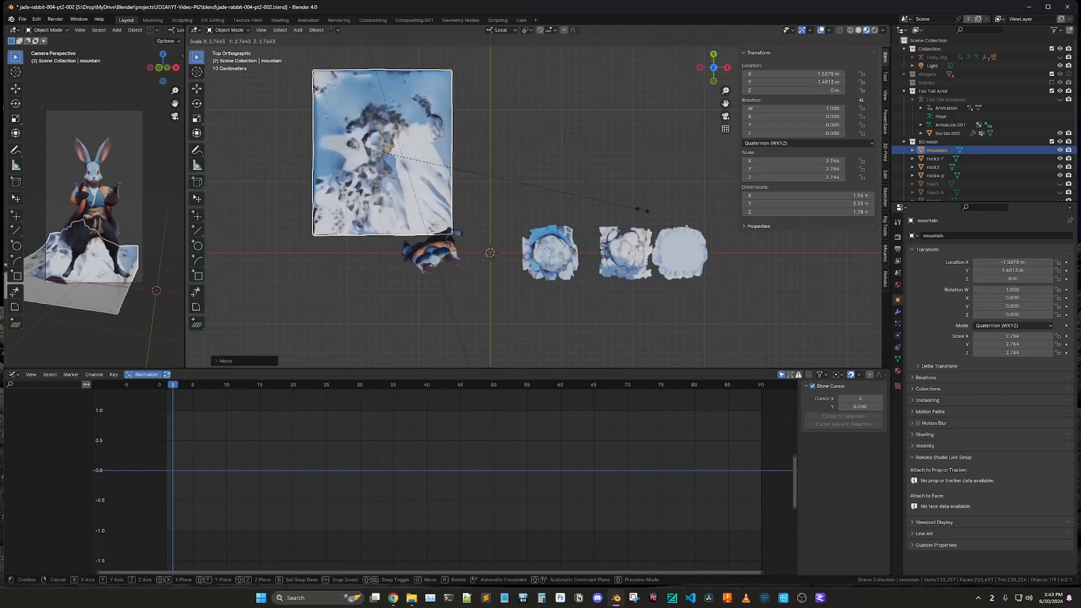
left_click(621, 184)
scroll(586, 197, "up", 1)
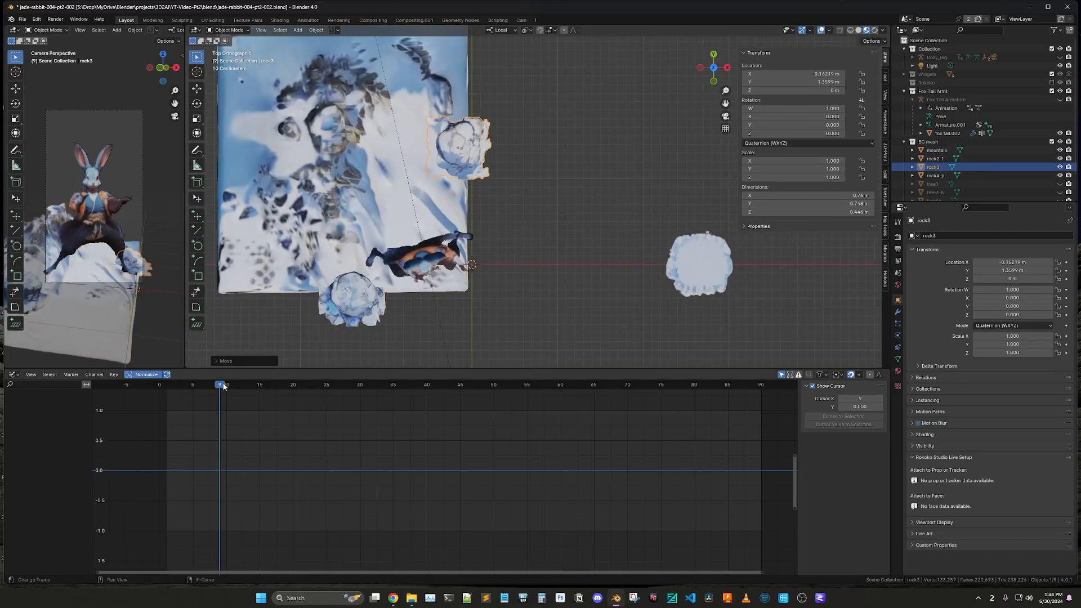
Step: Rotate the mountain about its Z axis and reposition it under the rabbit in front view
middle_click_drag(470, 122, 565, 173)
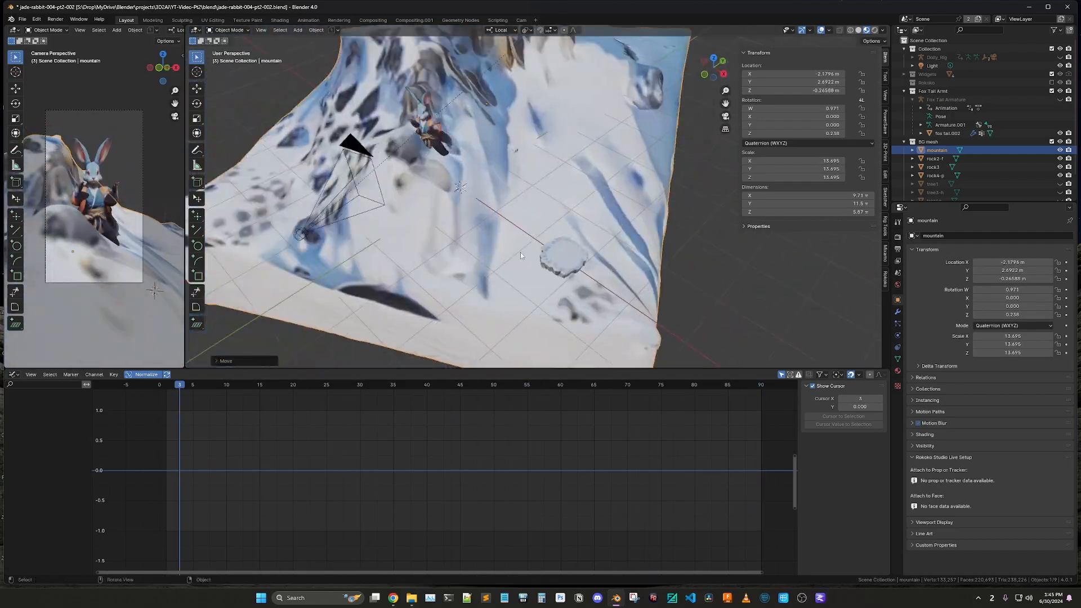
key("r")
key("z")
key("z")
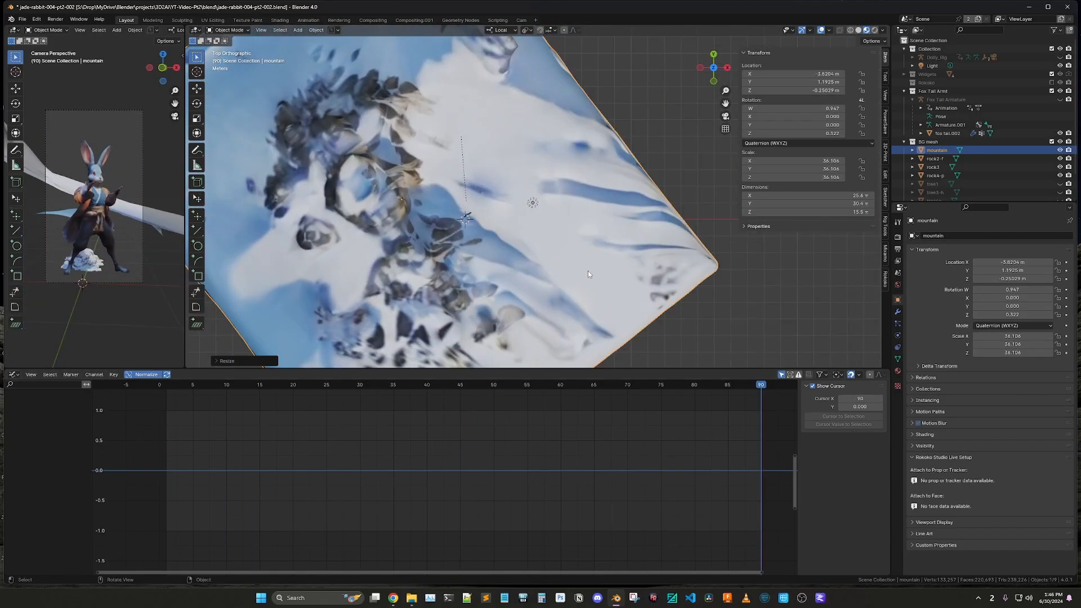
key("KP_1")
key("g")
left_click(573, 299)
Step: Rotate the mountain in top view so its peaks form the backdrop behind the rabbit
left_click_drag(760, 385, 267, 394)
key("KP_7")
key("r")
left_click(563, 270)
key("r")
left_click(491, 264)
key("r")
left_click(428, 270)
Step: Reposition the background pieces around the rabbit in top view
key("g")
left_click(507, 237)
key("g")
left_click(472, 221)
left_click(462, 196)
key("g")
left_click(475, 197)
left_click(509, 221)
key("g")
left_click(474, 231)
Step: Select tree5, enlarge it, and move it onto the slope behind the rabbit
left_click_drag(480, 386, 448, 376)
left_click(933, 184)
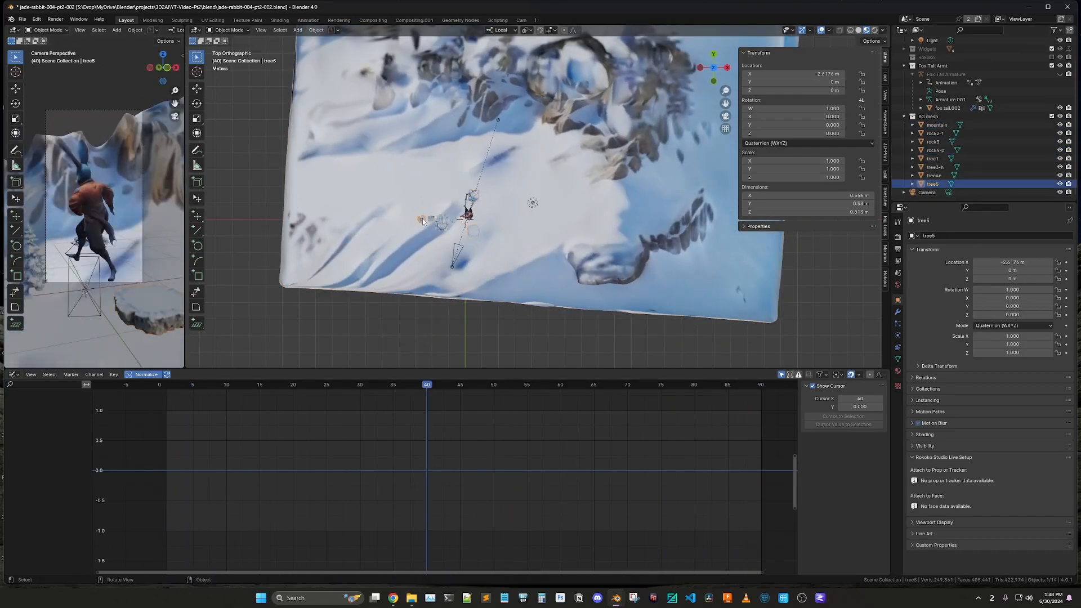
key("s")
key("g")
left_click(511, 171)
Step: At frame 2, select tree1, move it behind the rabbit to about X -0.88 m, Y 1.79 m, and adjust its scale
left_click_drag(367, 414, 172, 400)
left_click(55, 247)
key("g")
left_click(447, 192)
key("s")
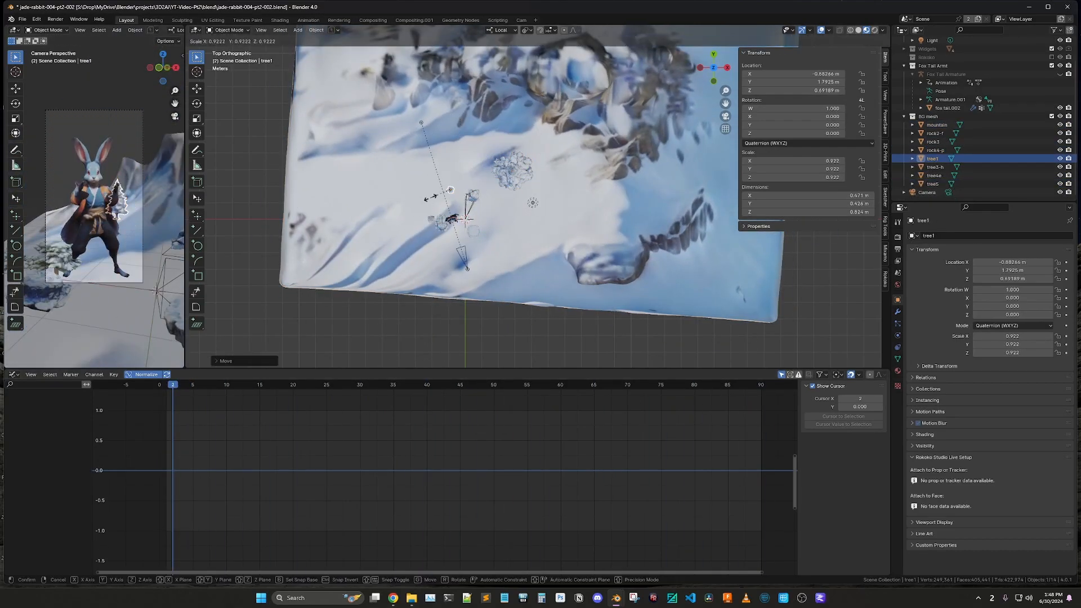
left_click(450, 189)
Step: Reposition tree1 farther back beside the rabbit and scale it to a large background tree
key("g")
middle_click_drag(372, 298, 395, 229)
key("s")
left_click(439, 249)
key("g")
key("s")
Step: Move the small tree4e across the slope to the area behind the rabbit
left_click_drag(173, 385, 206, 385)
left_click(652, 148)
middle_click_drag(619, 169, 597, 237)
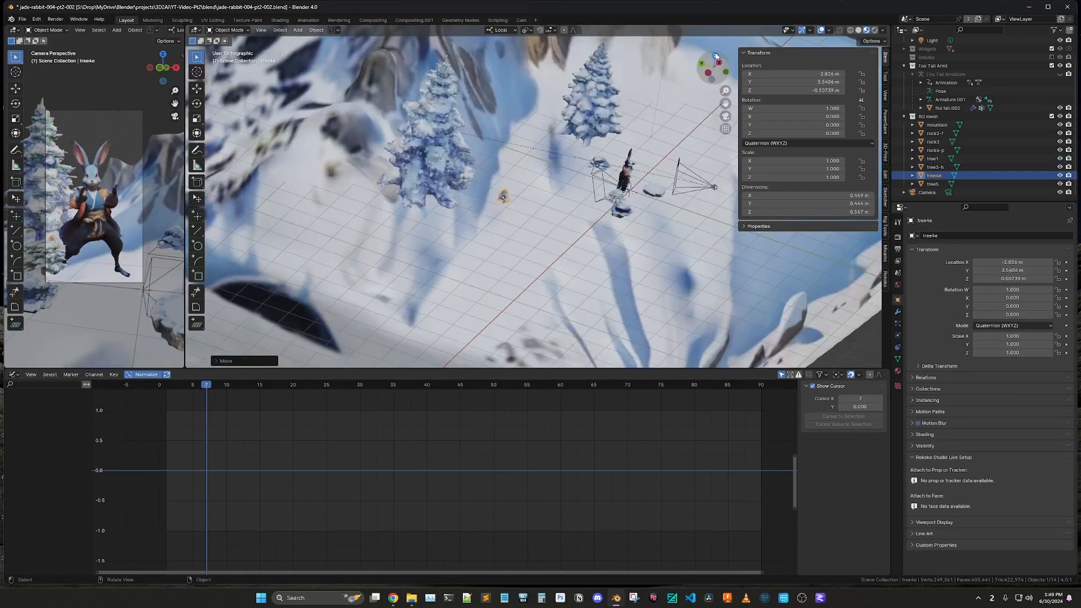
key("g")
left_click(563, 169)
Step: Scale tree4e to about 10.6 and place it at about X -2.63 m, Y 7.78 m, Z 0.26 m
key("KP_1")
key("g")
key("s")
left_click(600, 237)
key("g")
left_click(603, 240)
Step: Return to frame 2 and set the scene's Frame Start to 2
left_click_drag(207, 385, 173, 422)
left_click(898, 237)
left_click(898, 249)
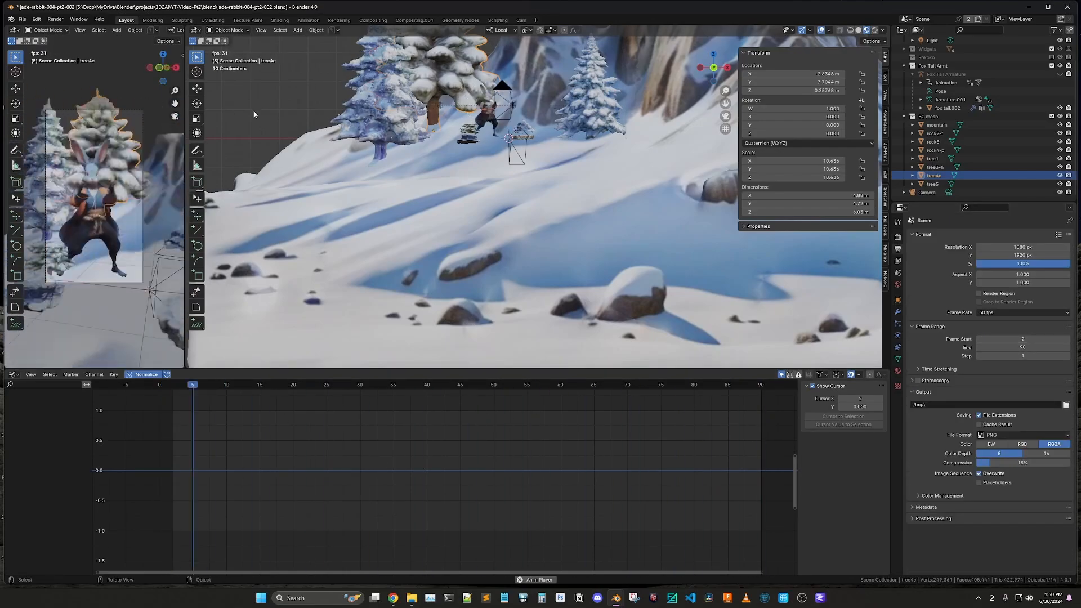
Step: Open the Depth-group's inner nodes in the Compositing.001 workspace and save the Blender file
left_click(322, 450)
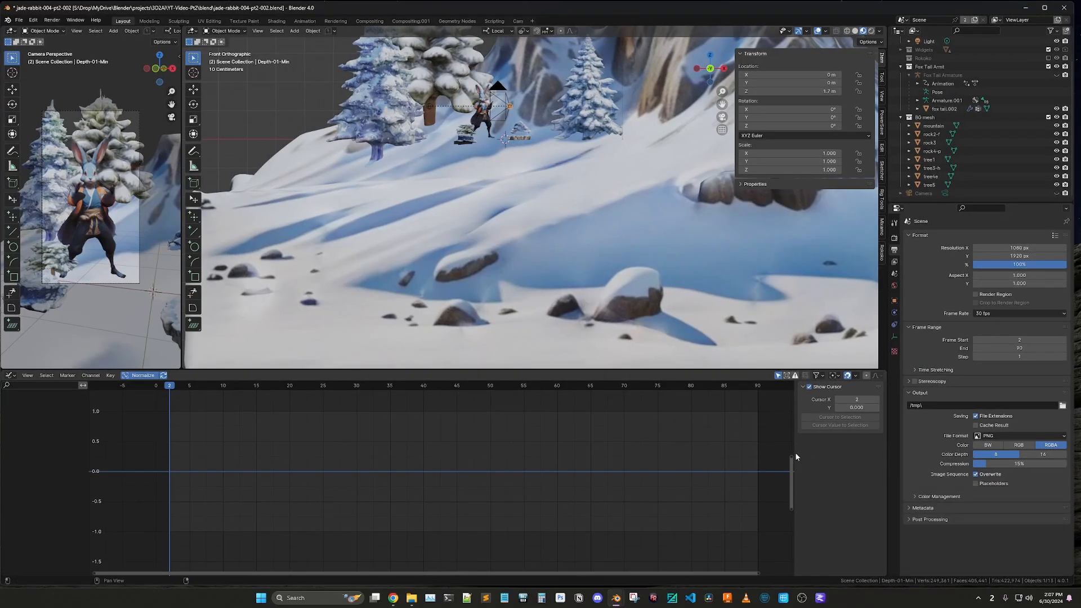
left_click(411, 22)
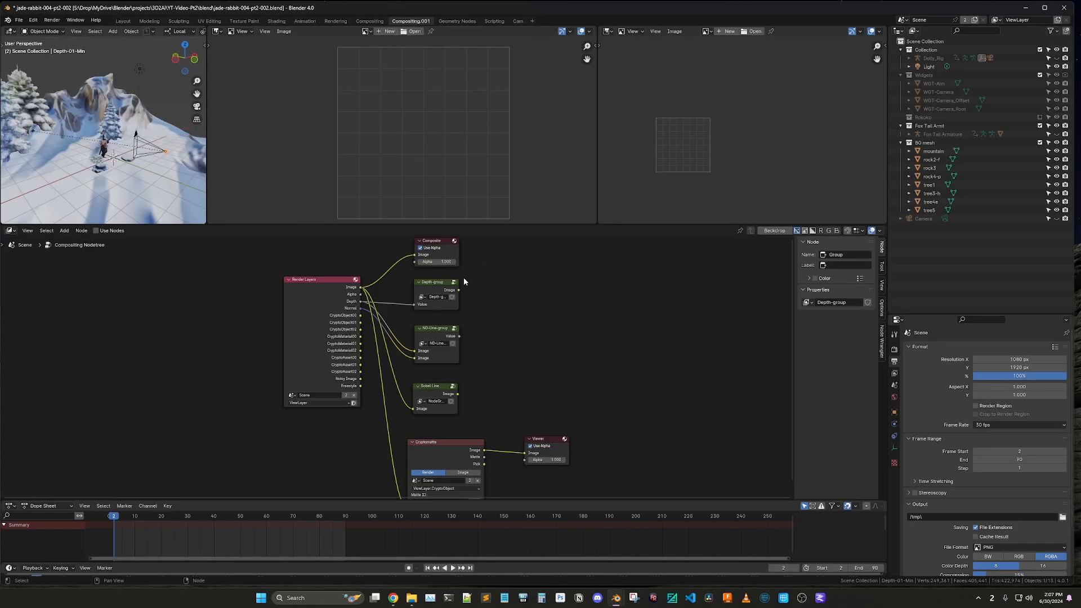
key("KP_Decimal")
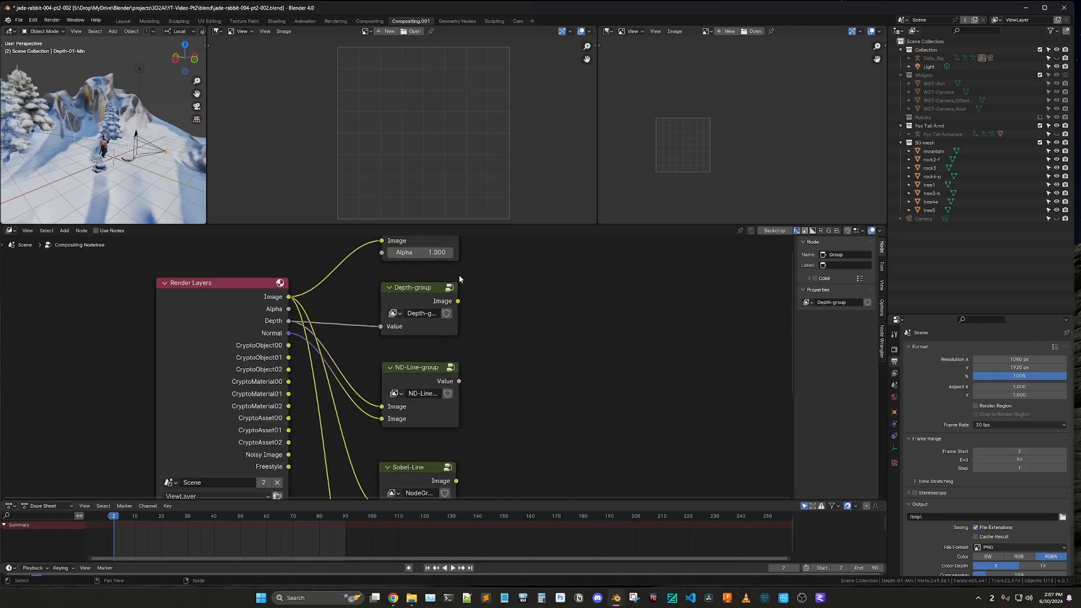
key("Tab")
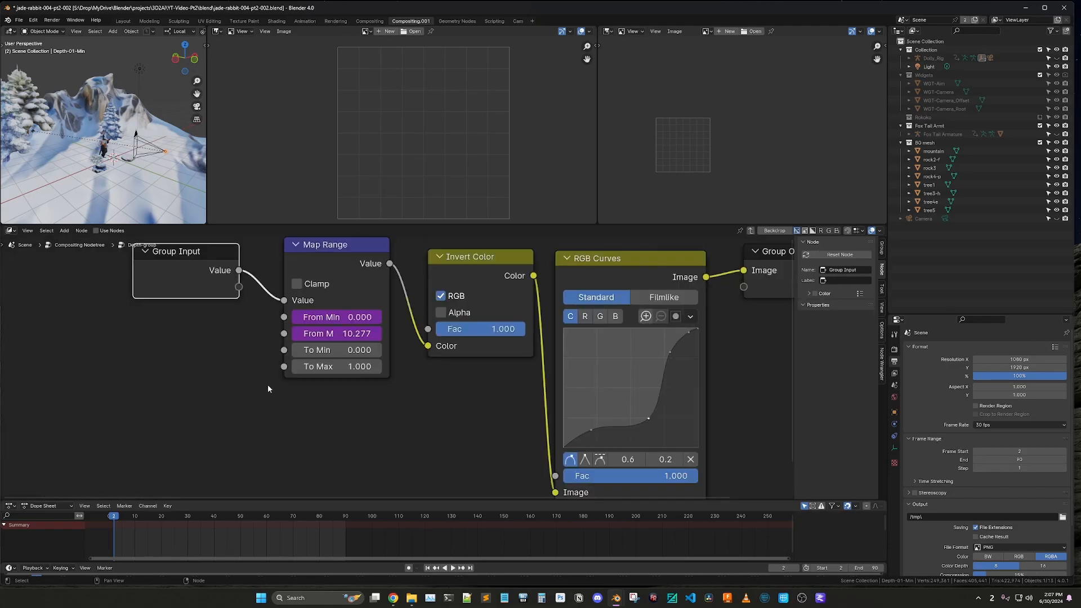
key("Home")
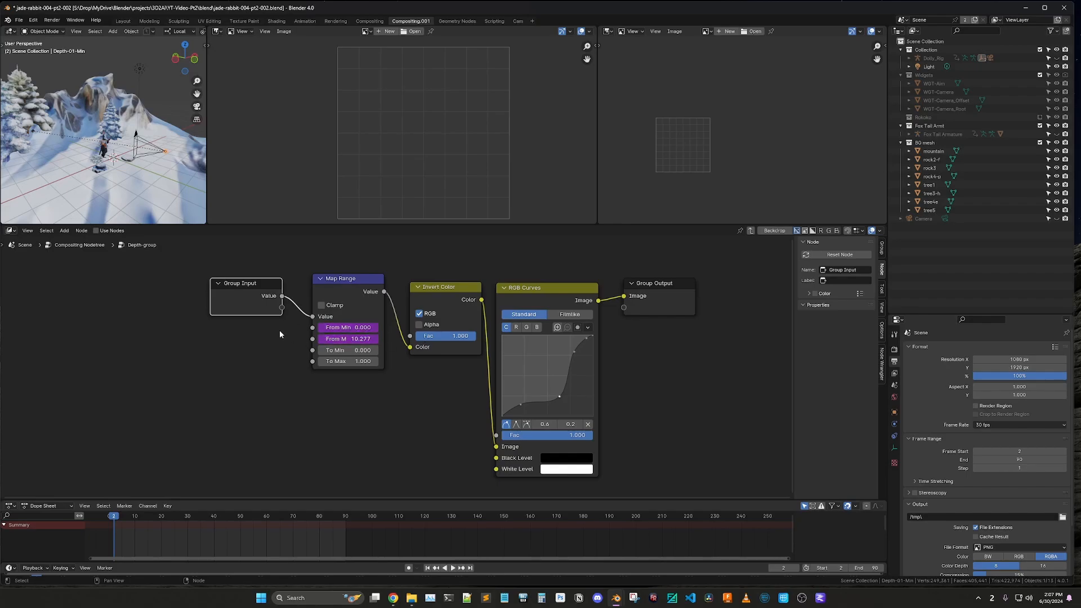
left_click(33, 134)
key("ctrl+s")
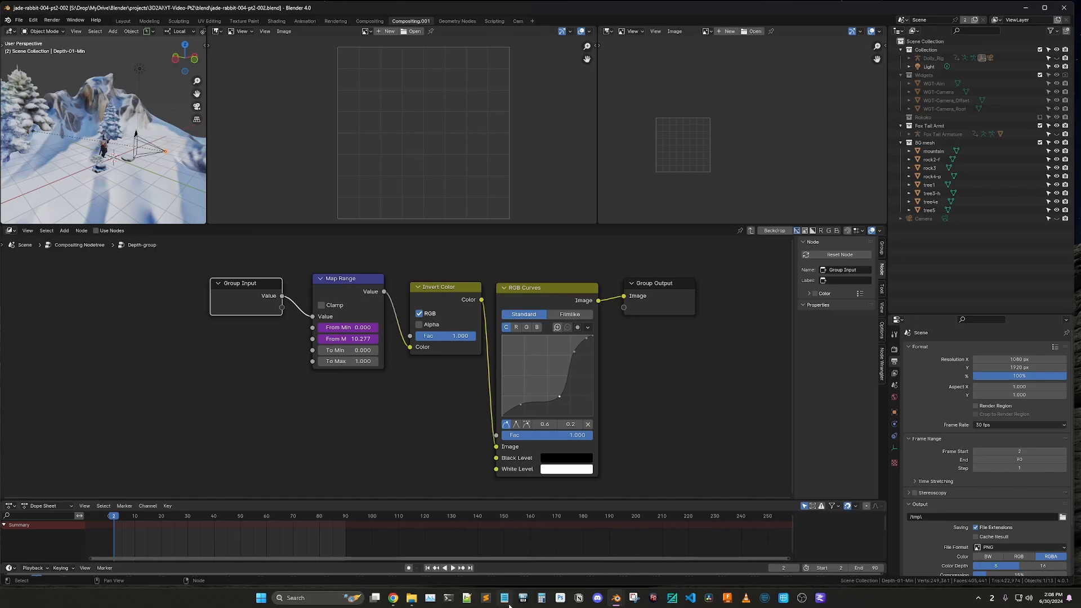
Step: Switch to Chrome and examine toyxyz's X posts and the Gumroad page for the Openpose-style Blender character bones
left_click(395, 599)
scroll(579, 252, "down", 3)
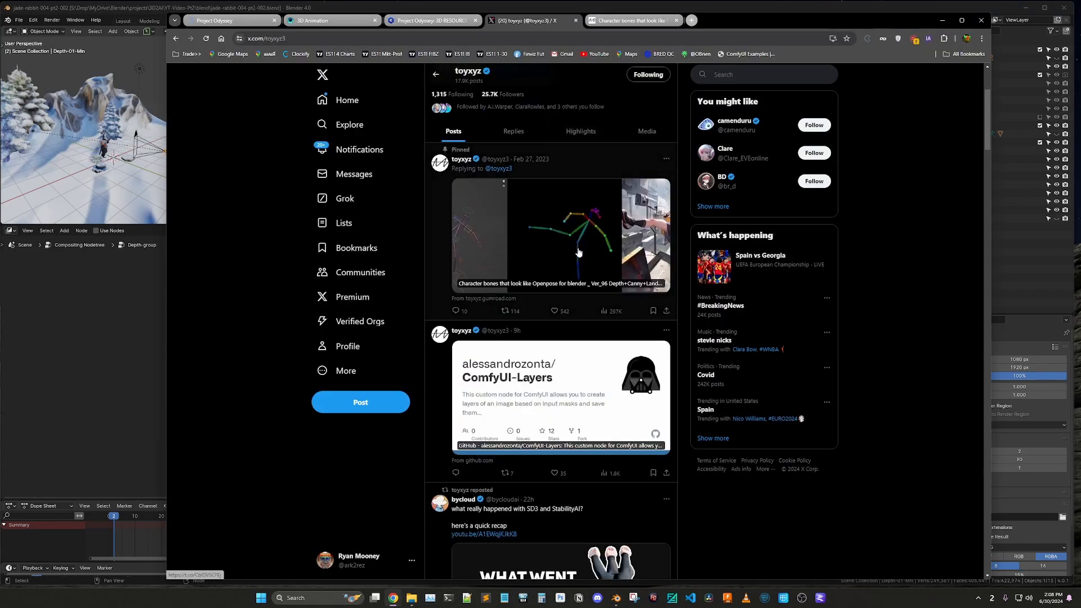
scroll(578, 252, "up", 3)
left_click(631, 20)
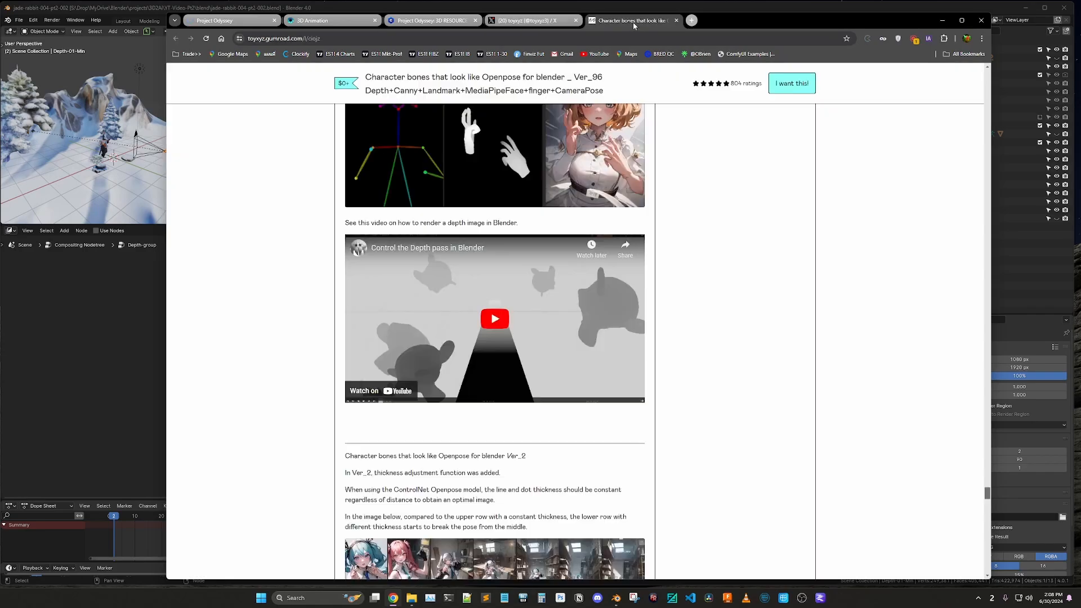
scroll(376, 250, "down", 1)
left_click_drag(987, 495, 982, 72)
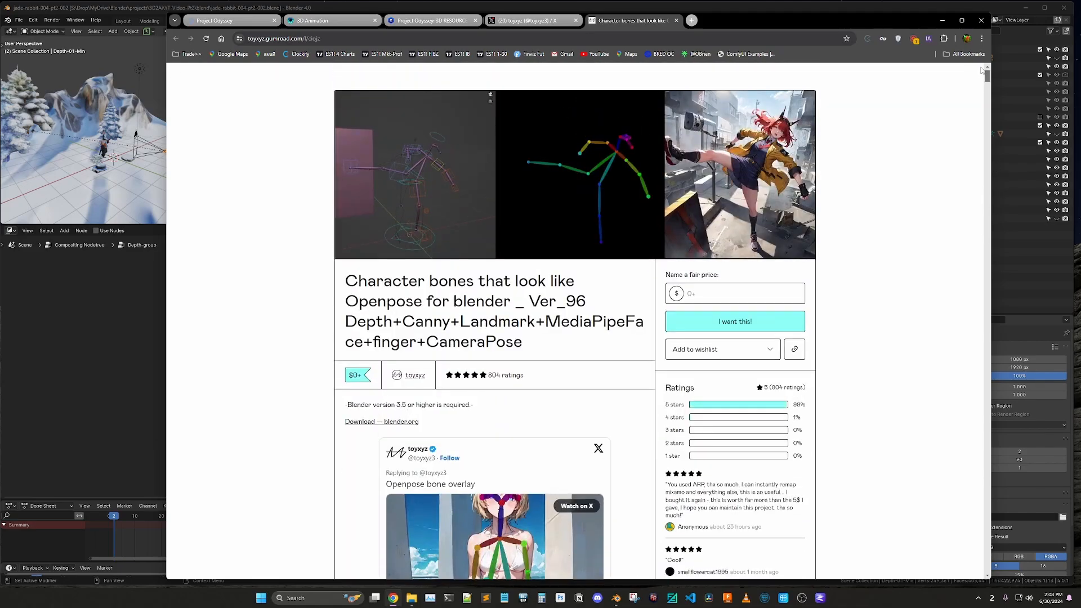
left_click(522, 22)
scroll(564, 331, "down", 6)
scroll(564, 331, "down", 20)
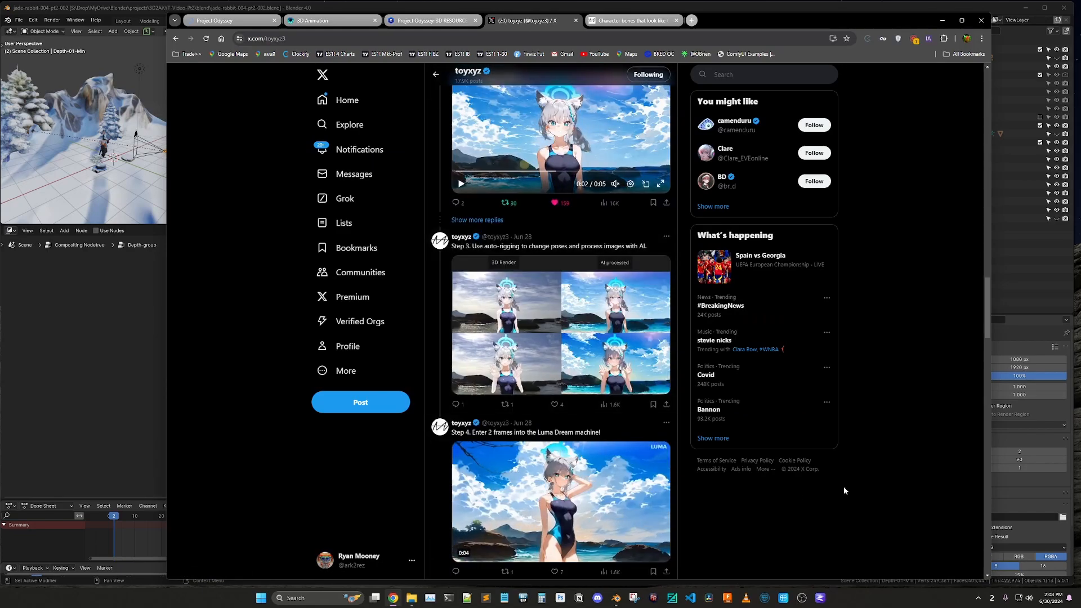
left_click(628, 23)
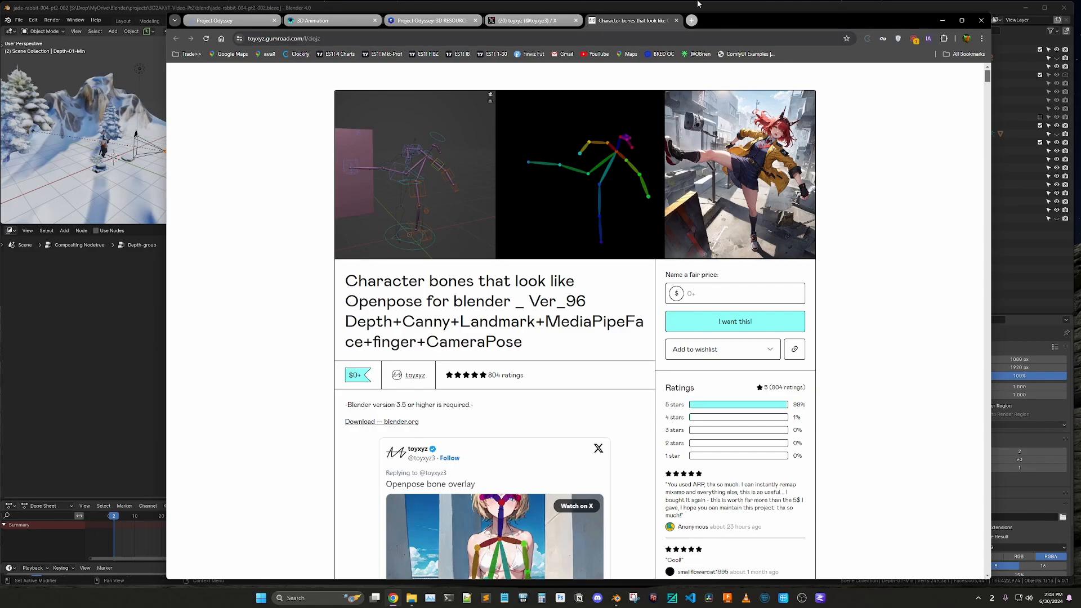
Step: Switch back to Blender, enable the compositor nodes, and render the current frame of the rabbit scene
left_click(1031, 278)
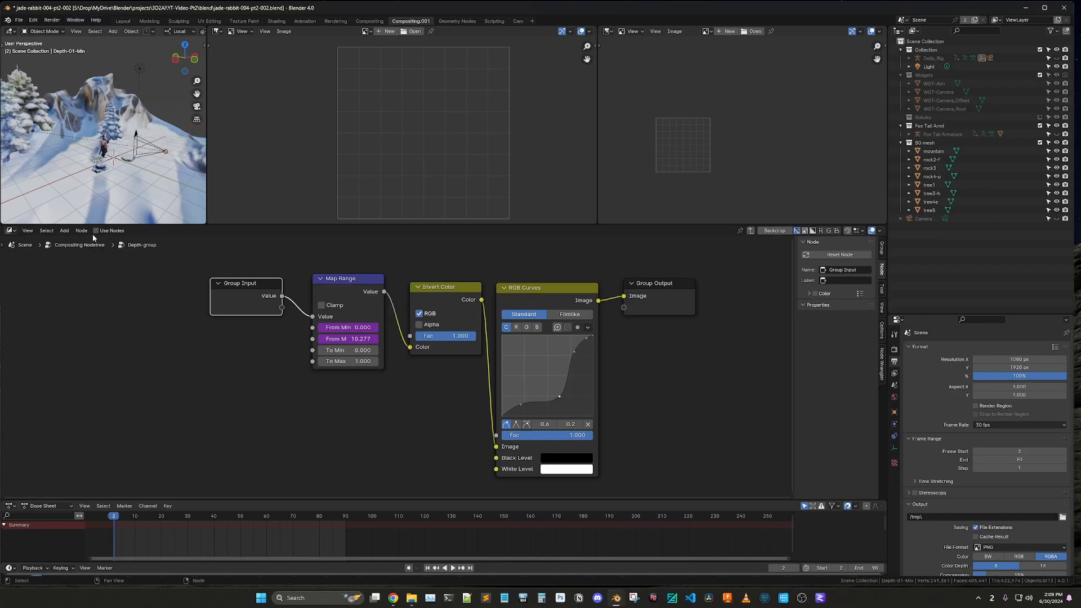
left_click(52, 21)
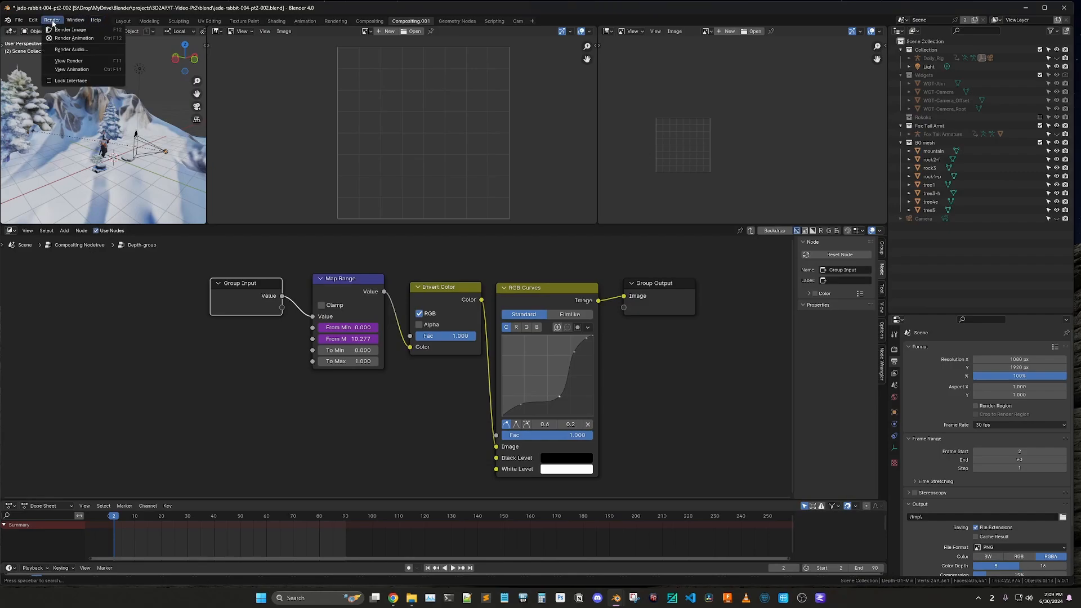
left_click(63, 30)
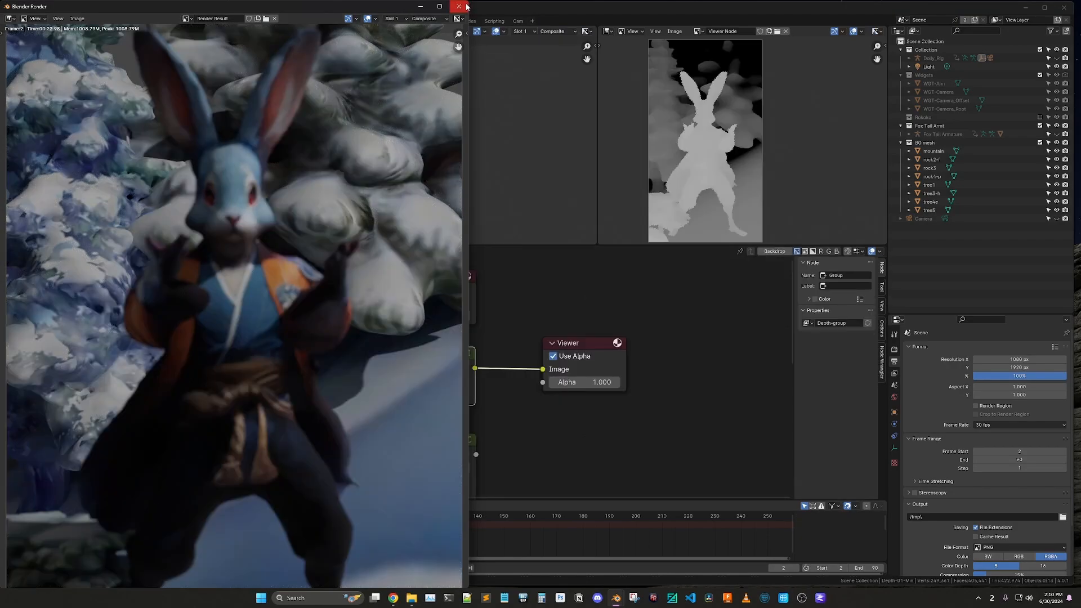
left_click(459, 6)
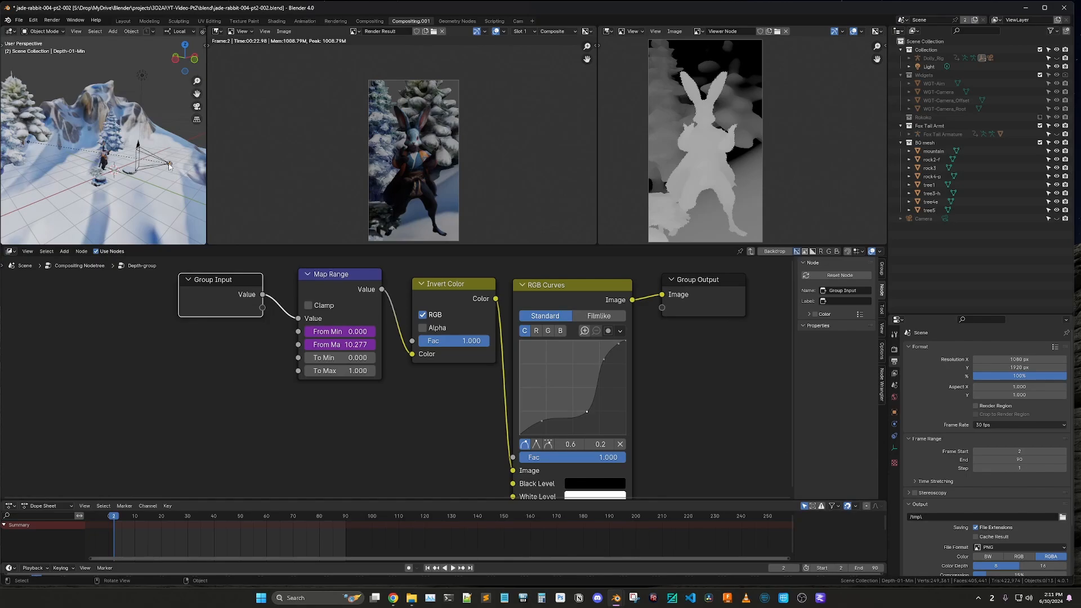
Step: Reposition the Depth-01-Min and Depth-02-Max empties for a range of about -0.19 to 11.59 and enable Clamp on the Map Range node
left_click_drag(169, 164, 122, 156)
left_click(423, 315)
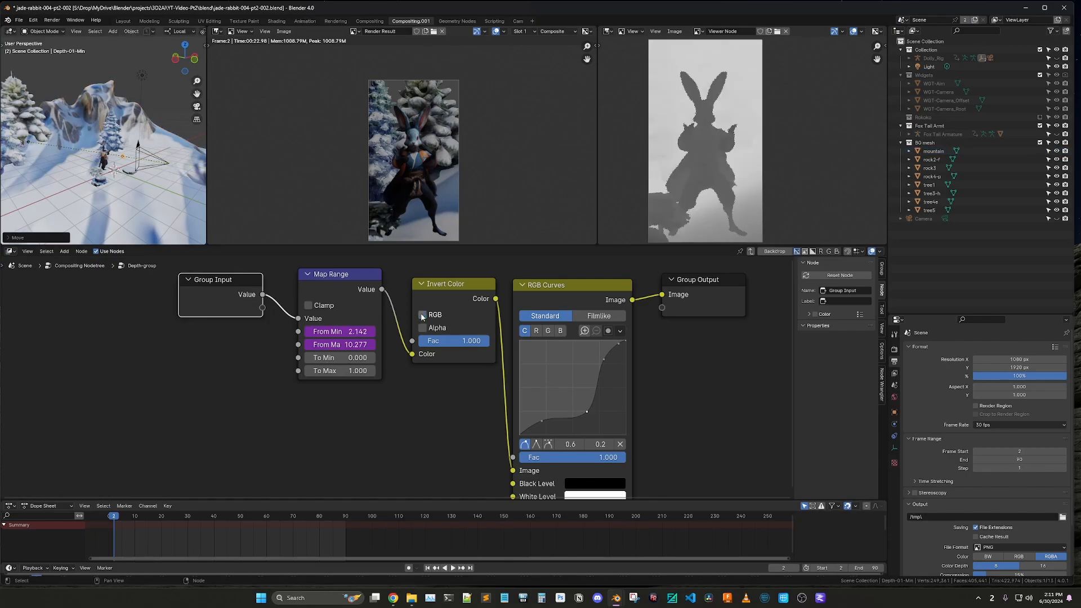
left_click(422, 315)
left_click(308, 305)
left_click(308, 305)
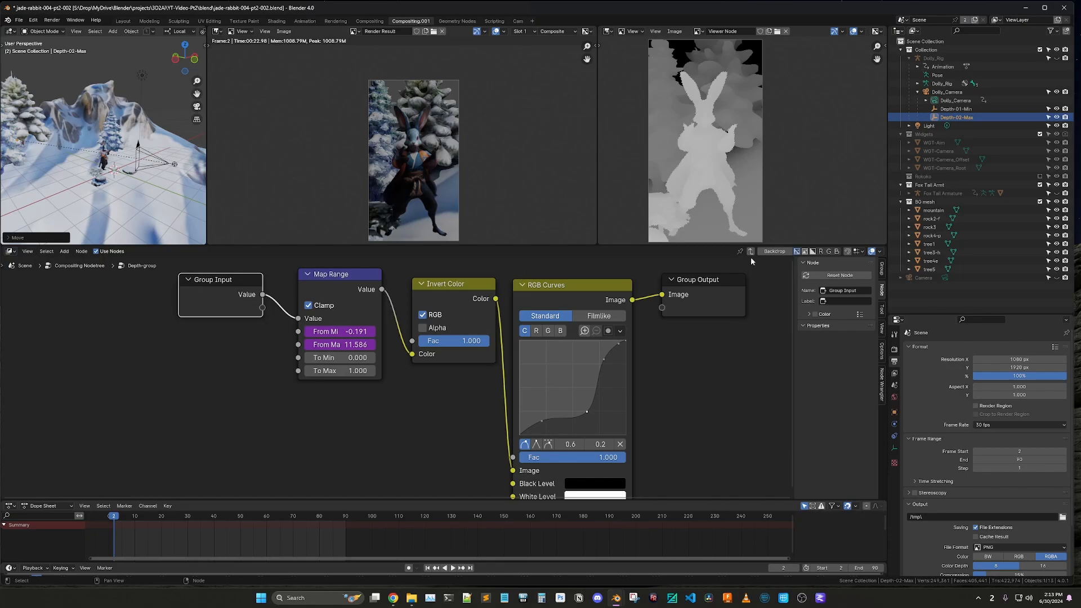
Step: Leave the Depth-group and connect the ND-Line-group's Value output to the Viewer node's Image input
left_click(750, 252)
scroll(513, 303, "down", 4)
left_click_drag(486, 415, 536, 354)
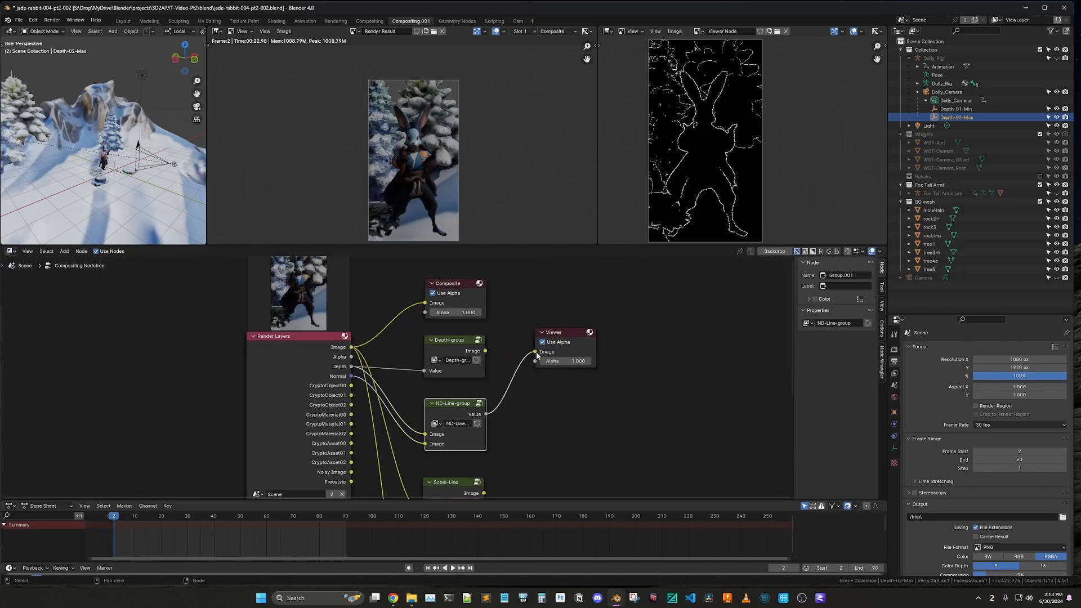
Step: Examine the nested node groups and math nodes inside the ND-Line-group, and return to the main compositing tree
left_click(480, 404)
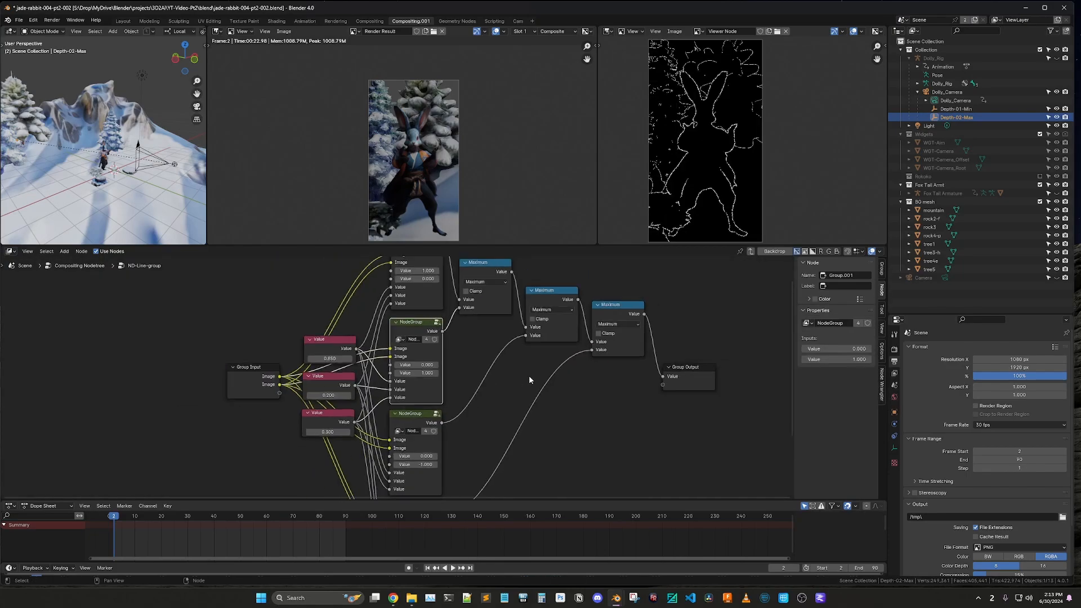
scroll(529, 380, "down", 3)
scroll(440, 280, "up", 4)
scroll(461, 313, "down", 3)
scroll(591, 381, "up", 2)
middle_click_drag(590, 381, 525, 345)
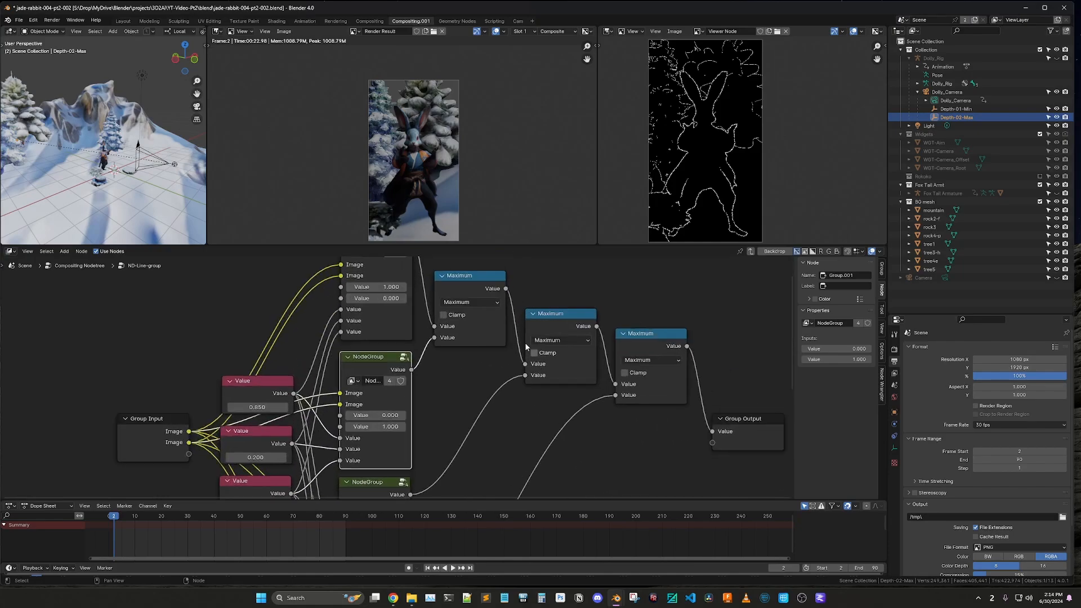
middle_click_drag(414, 459, 480, 360)
scroll(458, 440, "up", 3)
scroll(473, 366, "down", 3)
scroll(473, 369, "down", 4)
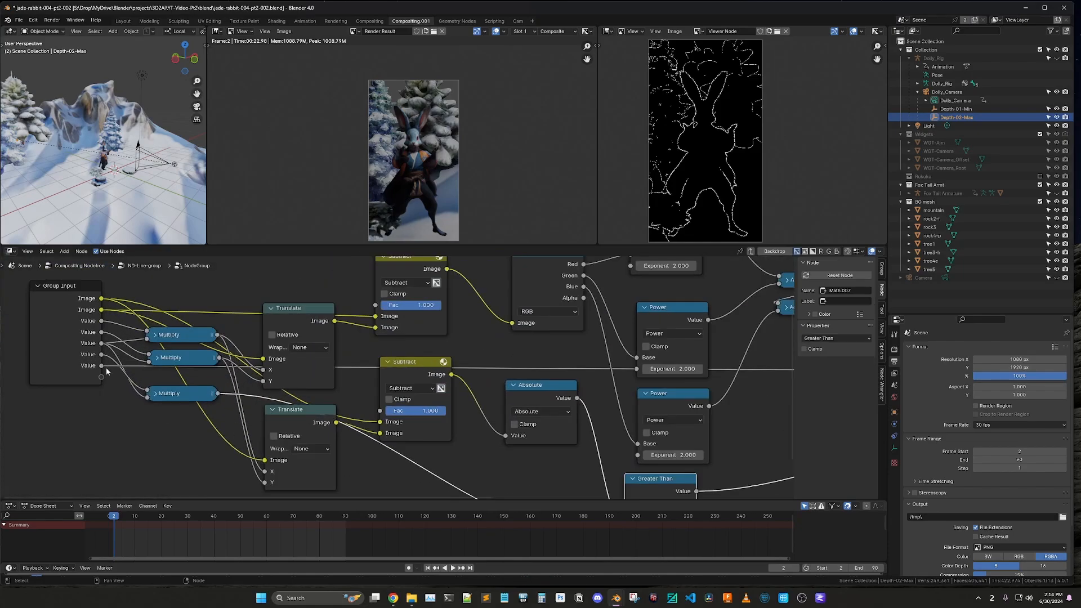
left_click(751, 251)
scroll(424, 430, "up", 3)
scroll(524, 427, "down", 2)
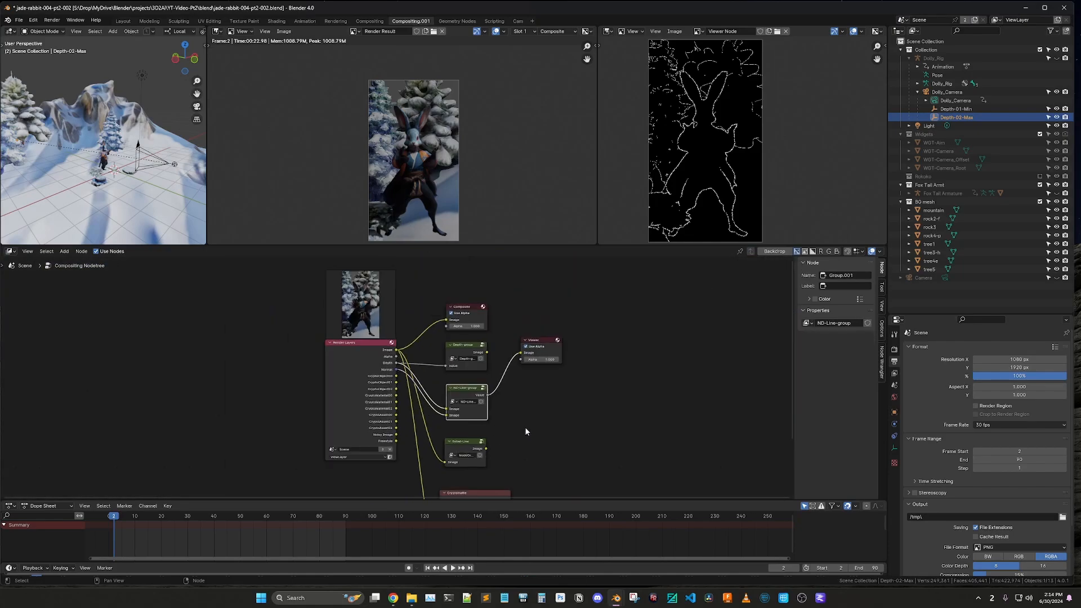
Step: Switch to the open Pirate Raft-004 Blender file, render its current frame, and close the render window
mouse_move(616, 598)
left_click(613, 562)
left_click(55, 20)
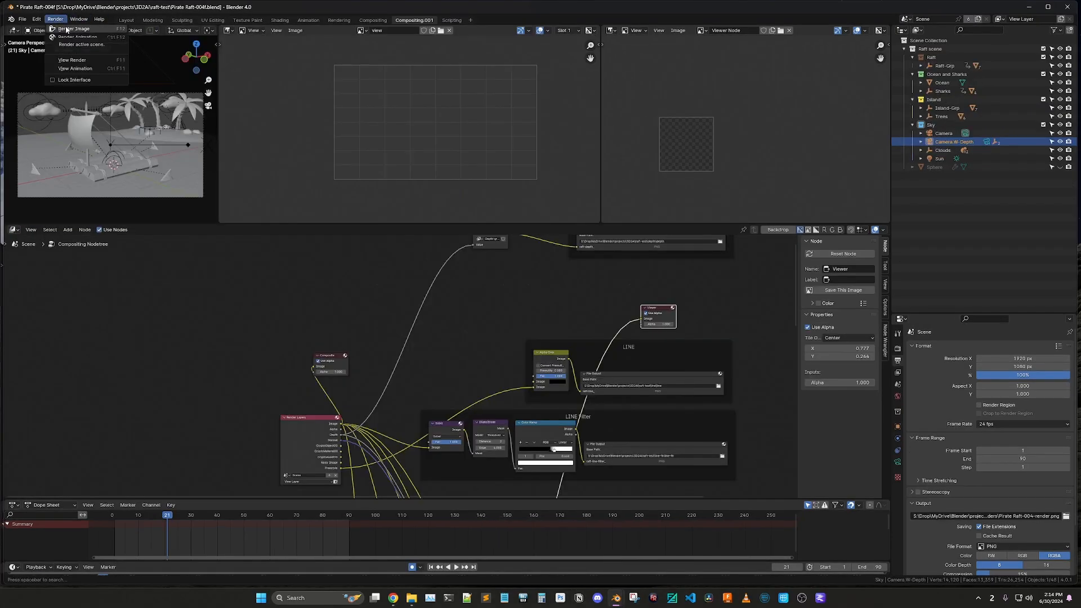
left_click(73, 30)
left_click_drag(272, 5, 280, 129)
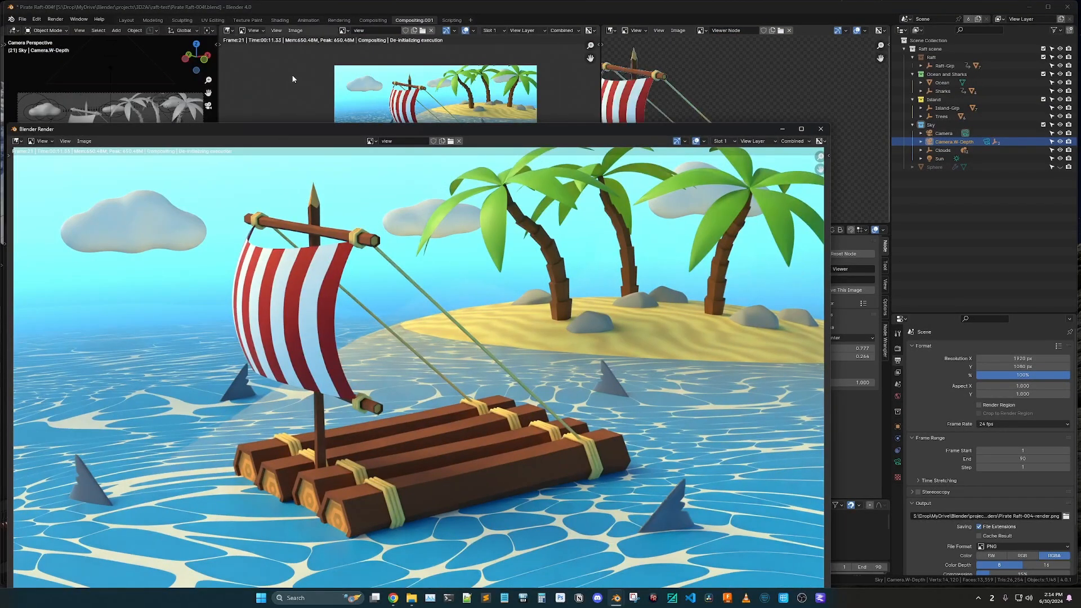
key("Escape")
Step: Feed the LINE frame's Alpha Over output into the Viewer and compare the raft's line detail with the rabbit's
scroll(694, 365, "down", 4)
scroll(715, 389, "up", 7)
left_click(470, 326, "ctrl+shift")
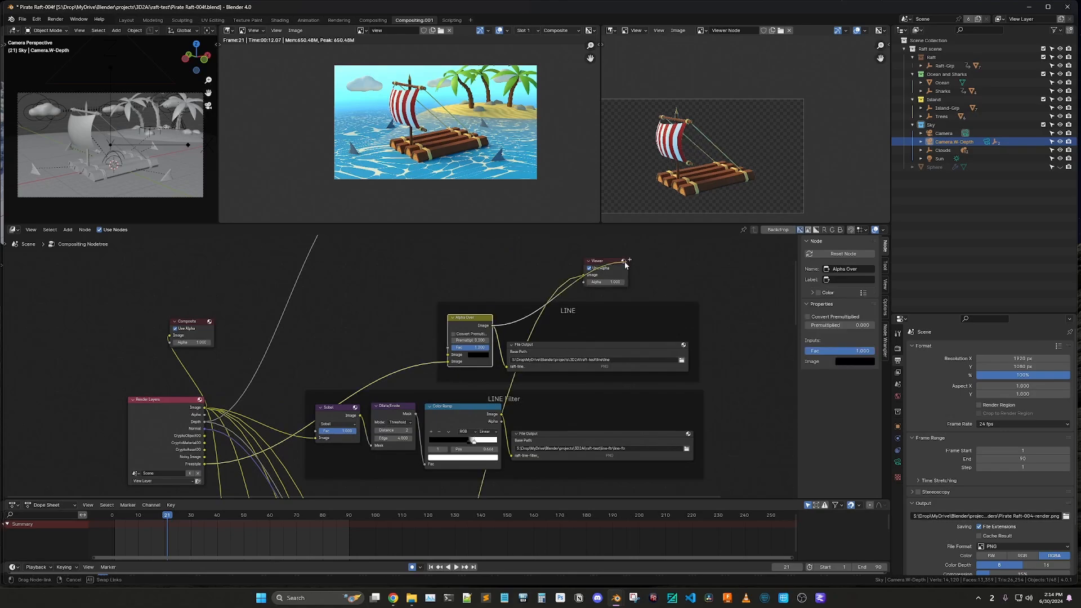
scroll(692, 173, "up", 3)
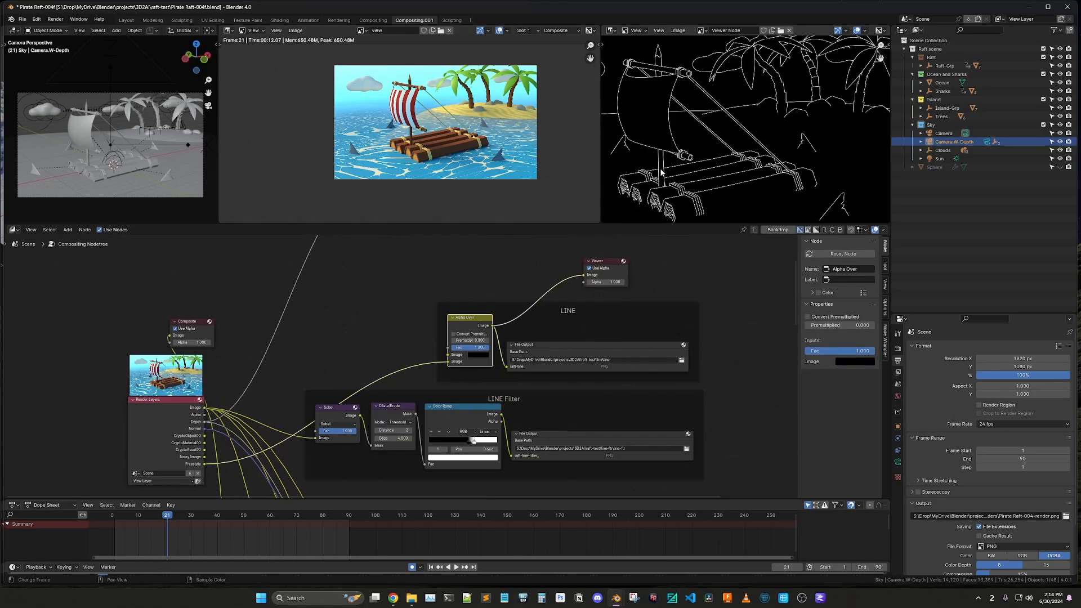
scroll(667, 189, "down", 2)
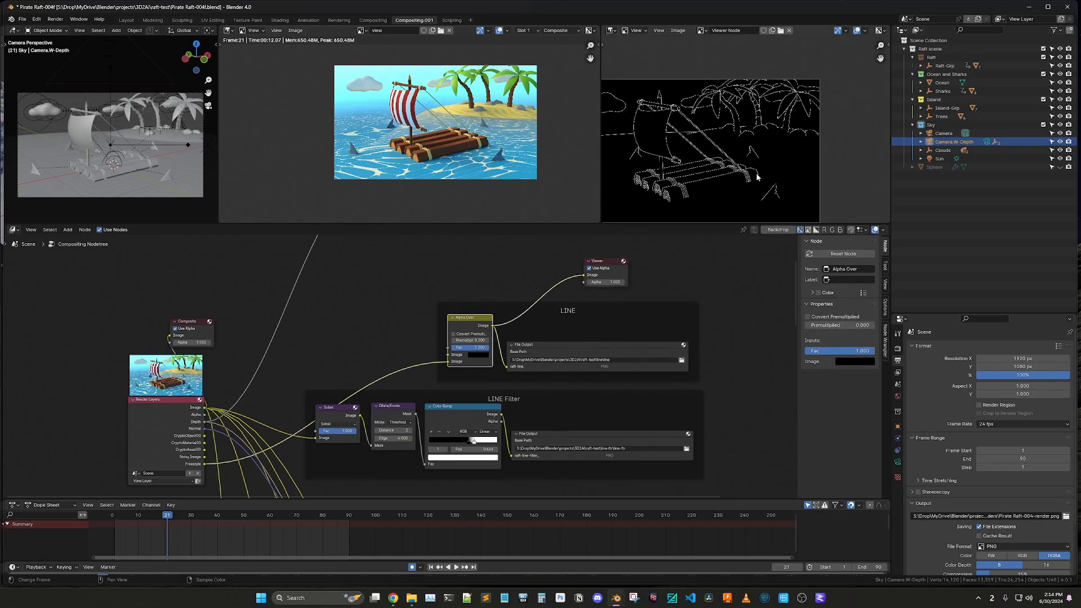
scroll(686, 196, "up", 3)
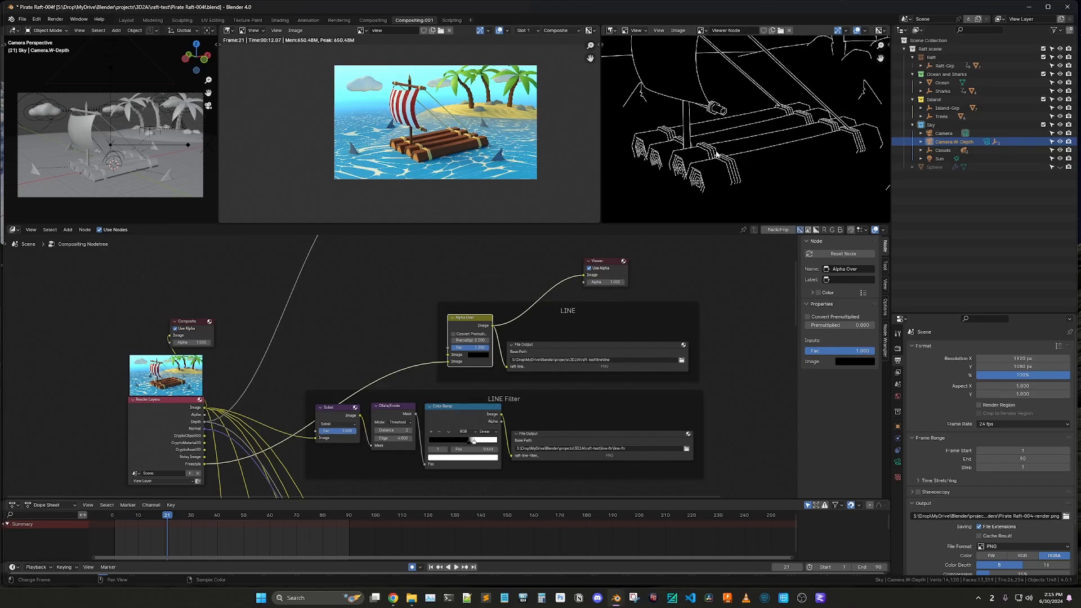
scroll(687, 179, "down", 2)
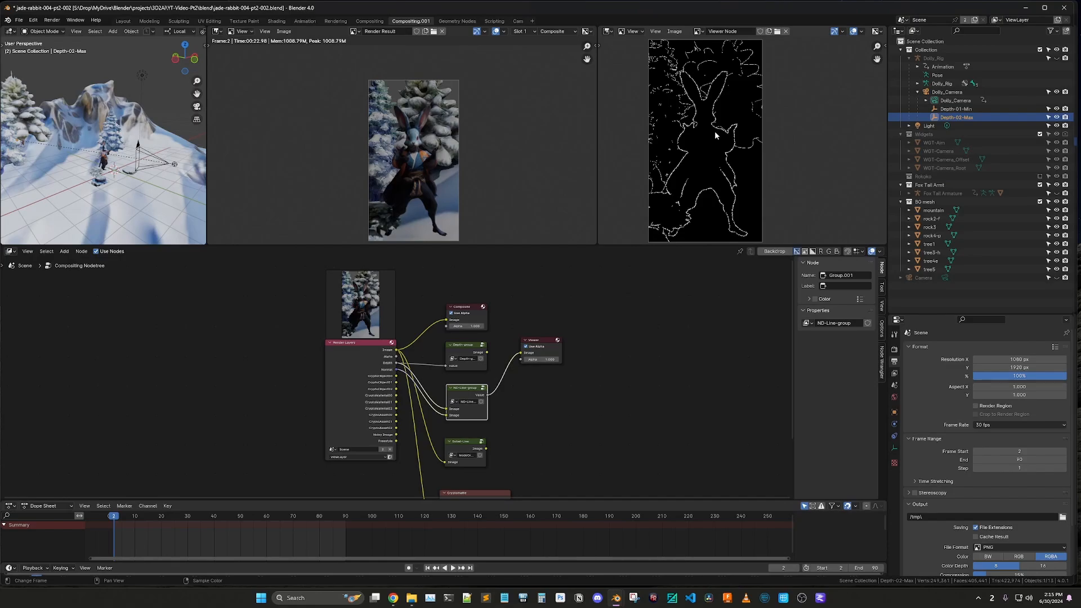
scroll(714, 137, "up", 2)
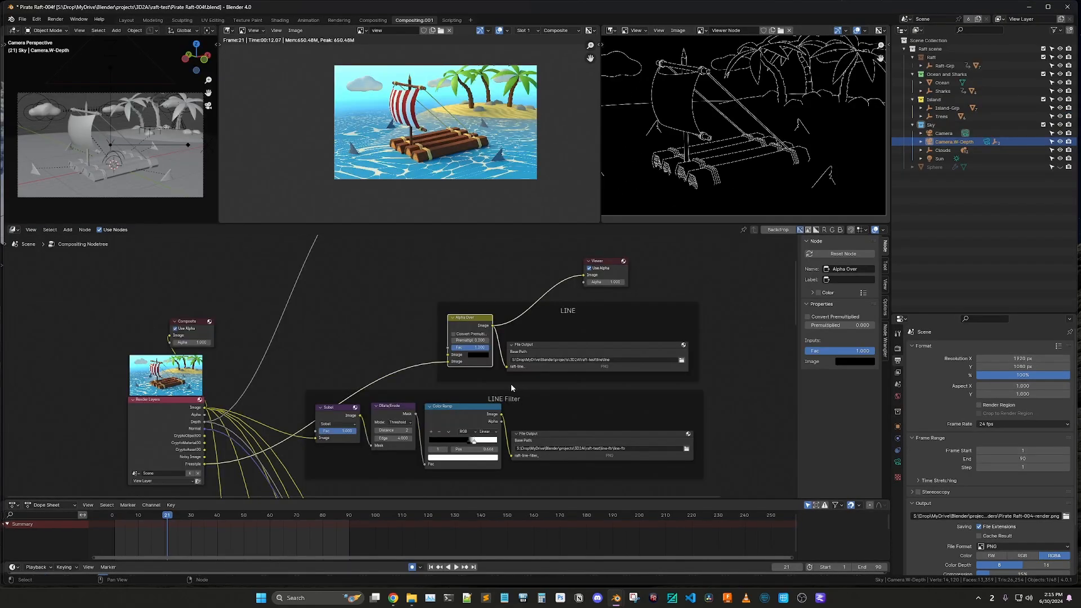
Step: Move the Viewer node beside the ND-Line-group in the raft's compositing tree and preview the group's line output
scroll(445, 274, "down", 1)
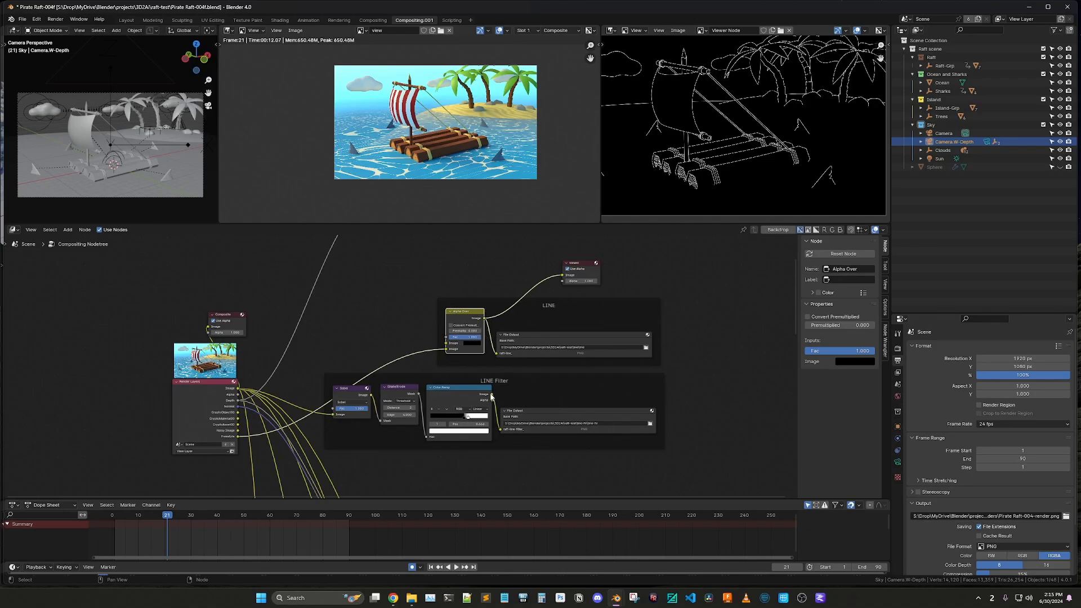
scroll(492, 397, "down", 3)
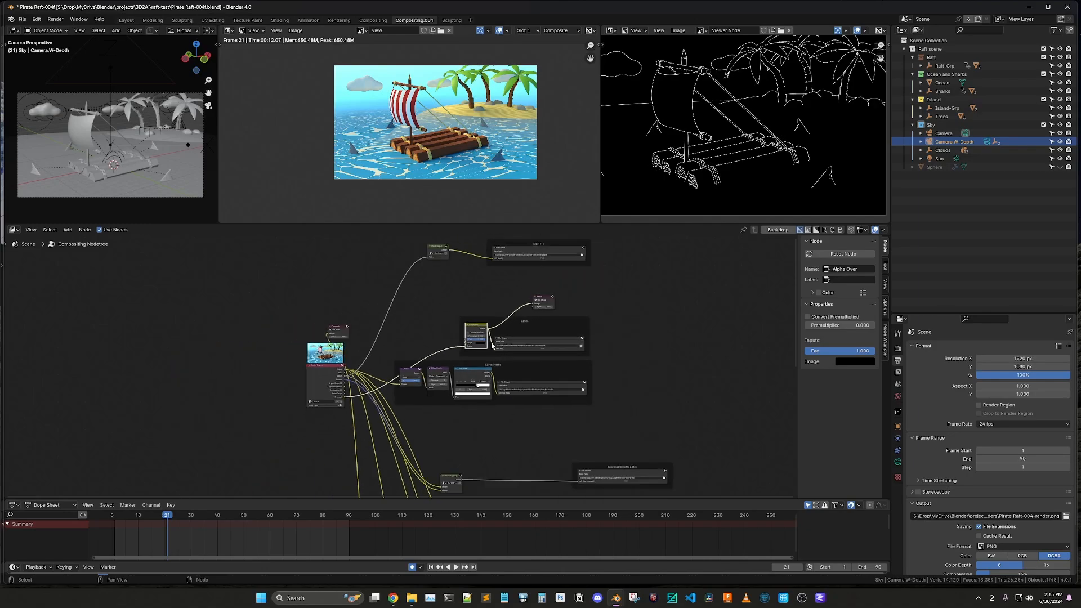
left_click_drag(455, 421, 543, 284)
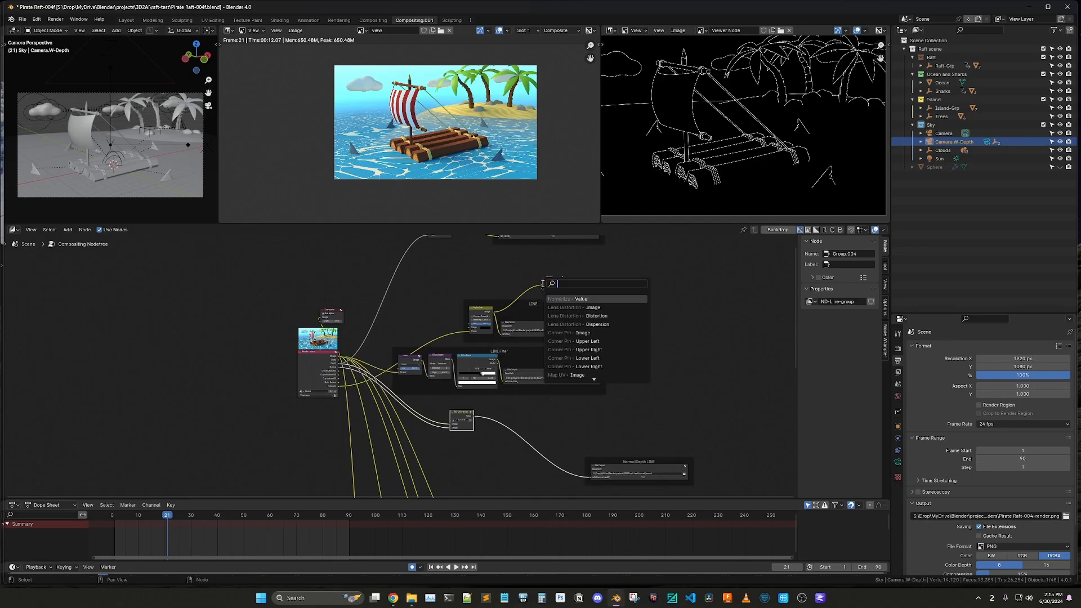
key("Escape")
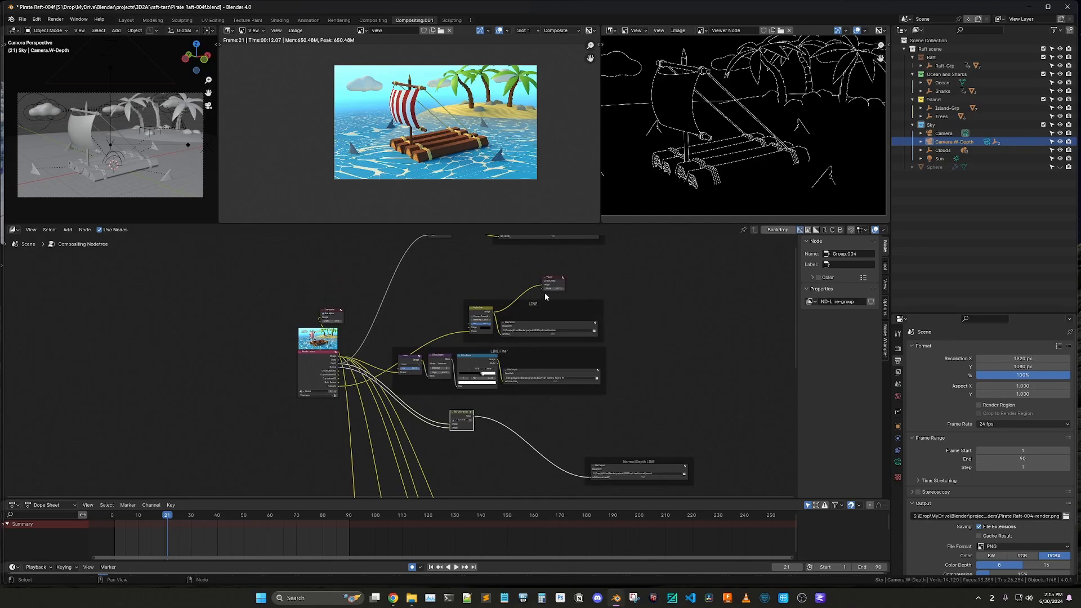
left_click_drag(554, 279, 521, 405)
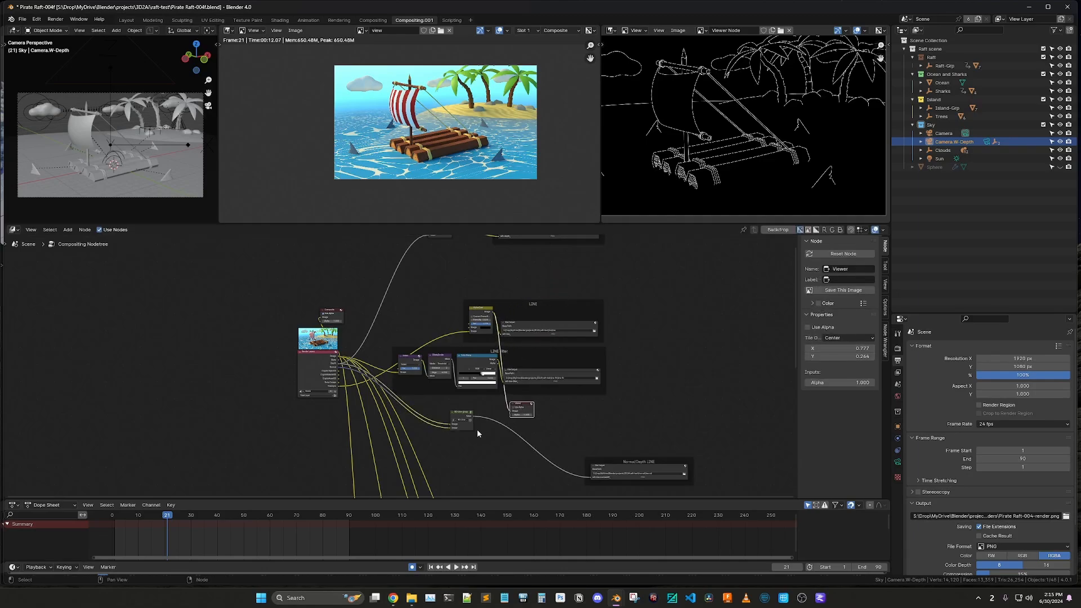
scroll(464, 389, "up", 6)
left_click(461, 380, "ctrl+shift")
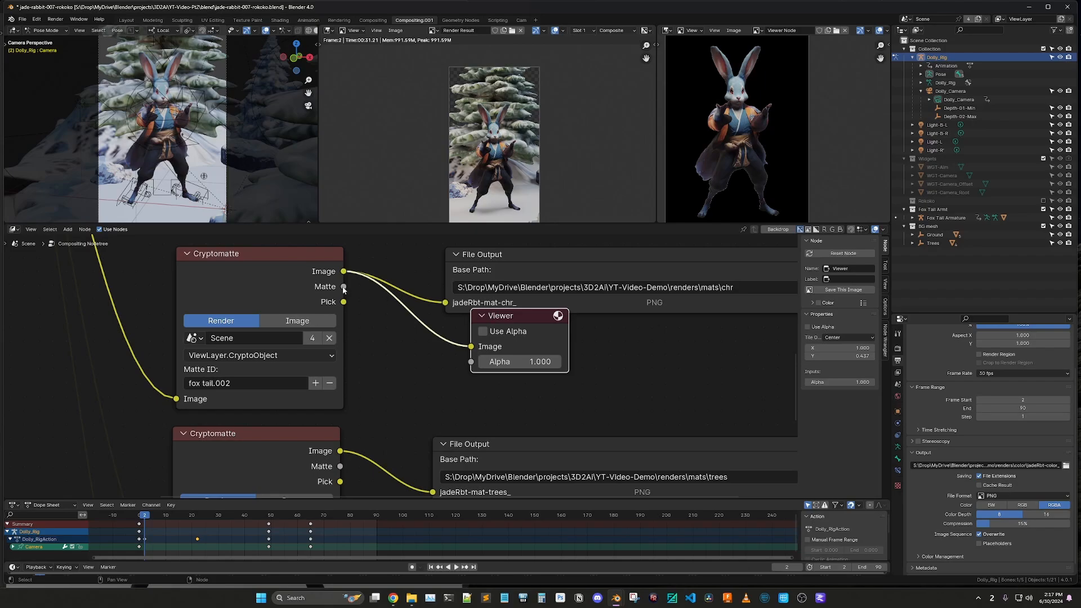
Step: In the rabbit file, feed the fox tail.002 Cryptomatte's Matte, Pick and Image outputs to the Viewer in turn to compare them
left_click_drag(343, 287, 479, 348)
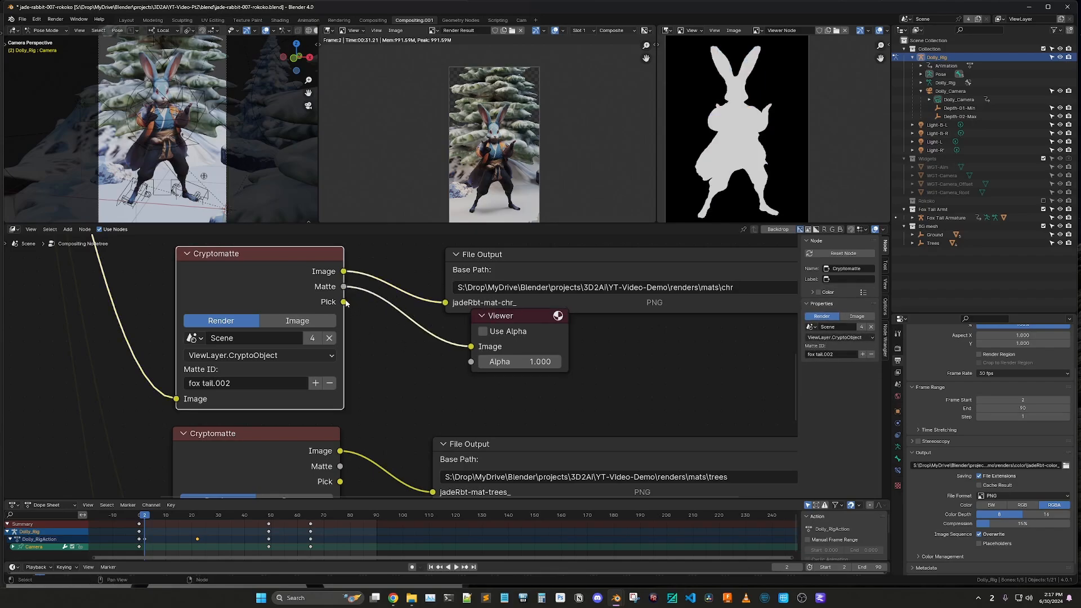
left_click_drag(343, 302, 472, 348)
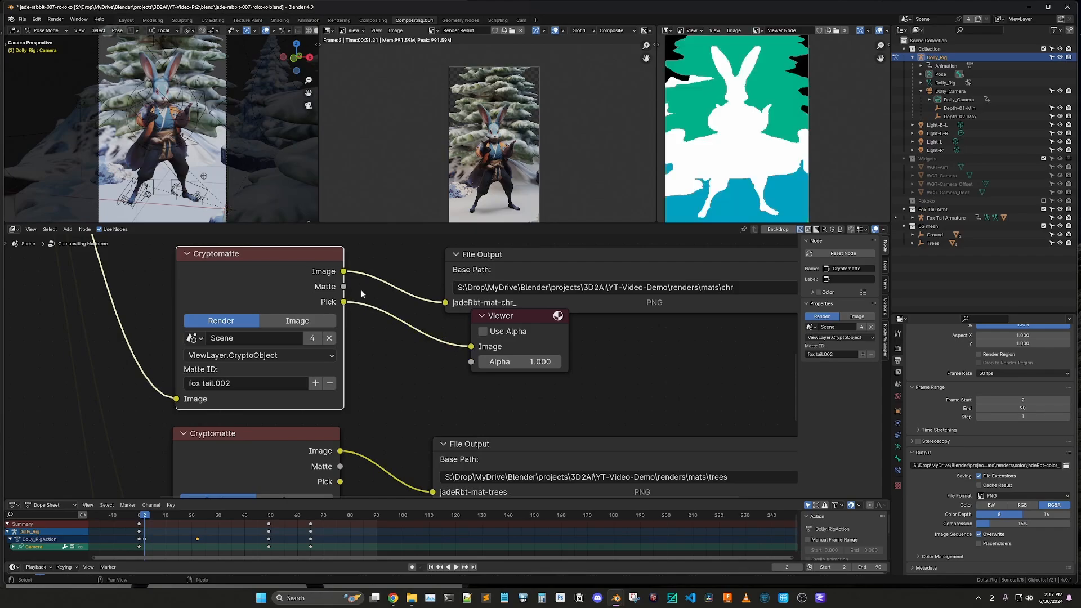
left_click_drag(343, 272, 473, 348)
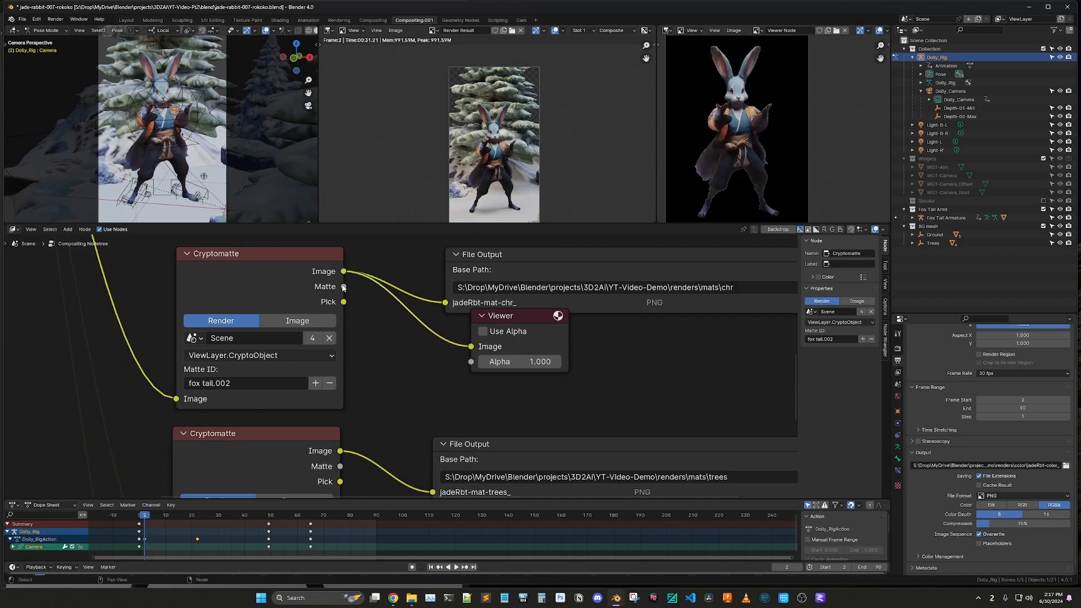
left_click_drag(343, 287, 472, 346)
left_click(371, 355)
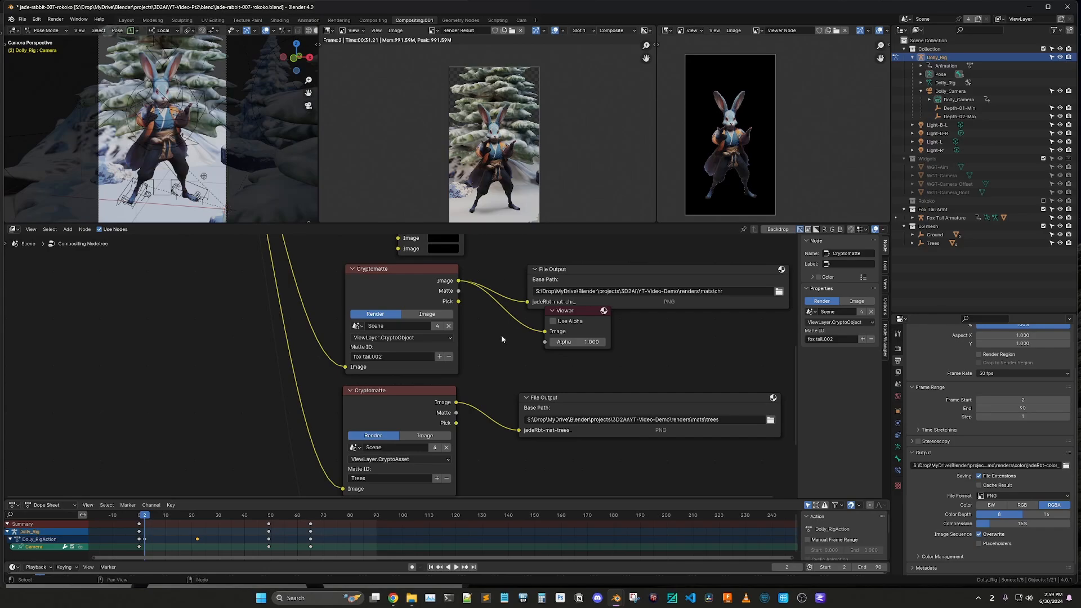
Step: Preview the Trees Cryptomatte's Image output in the Viewer, followed by the Ground Cryptomatte's Image output
left_click_drag(456, 401, 544, 334)
scroll(497, 355, "down", 6)
scroll(499, 452, "up", 5)
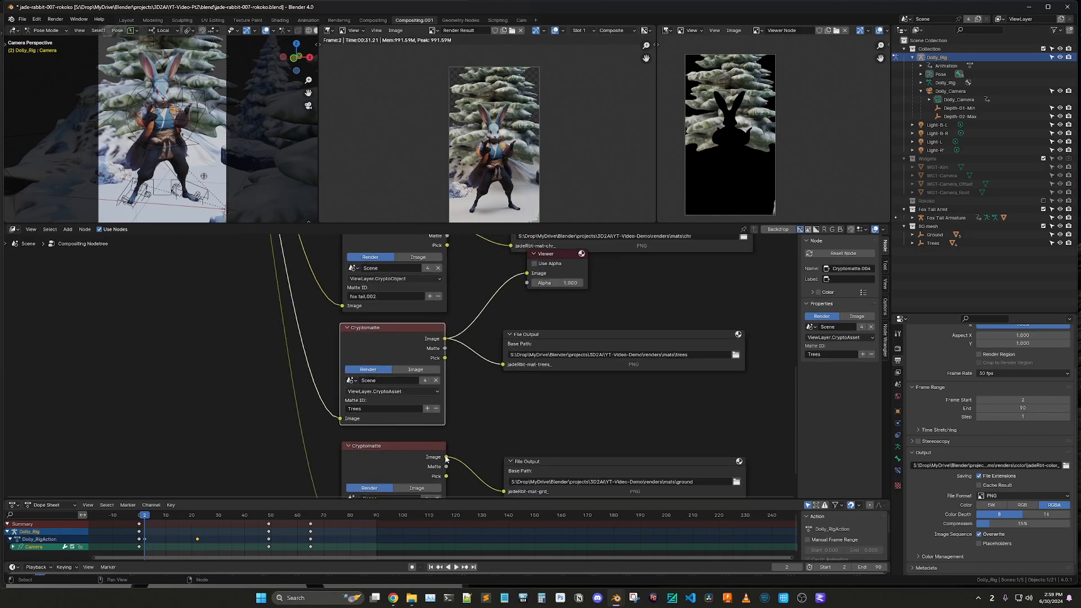
left_click_drag(446, 456, 528, 278)
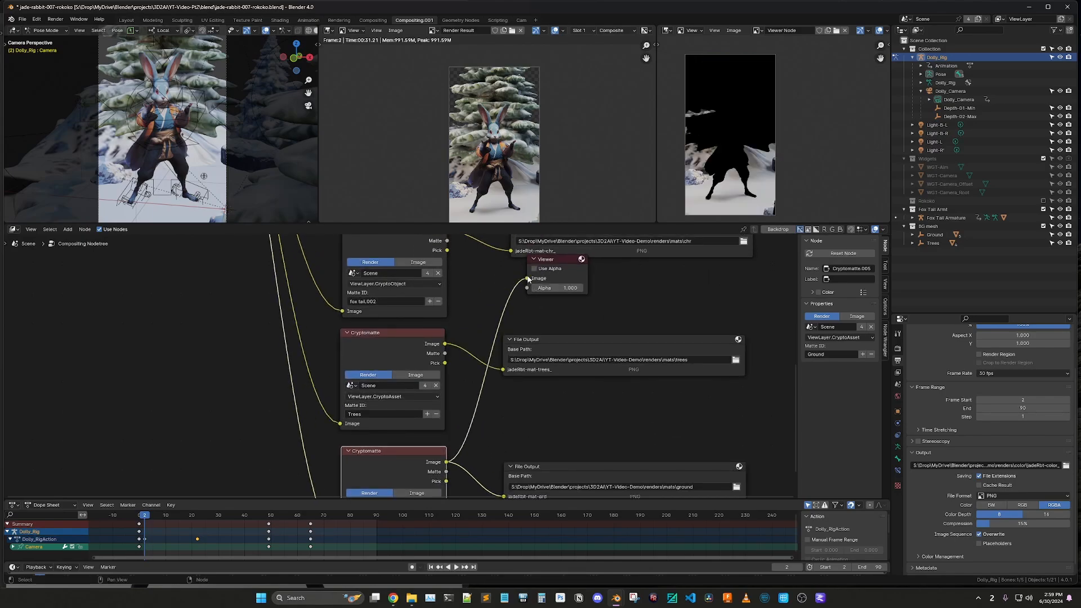
scroll(500, 339, "down", 3)
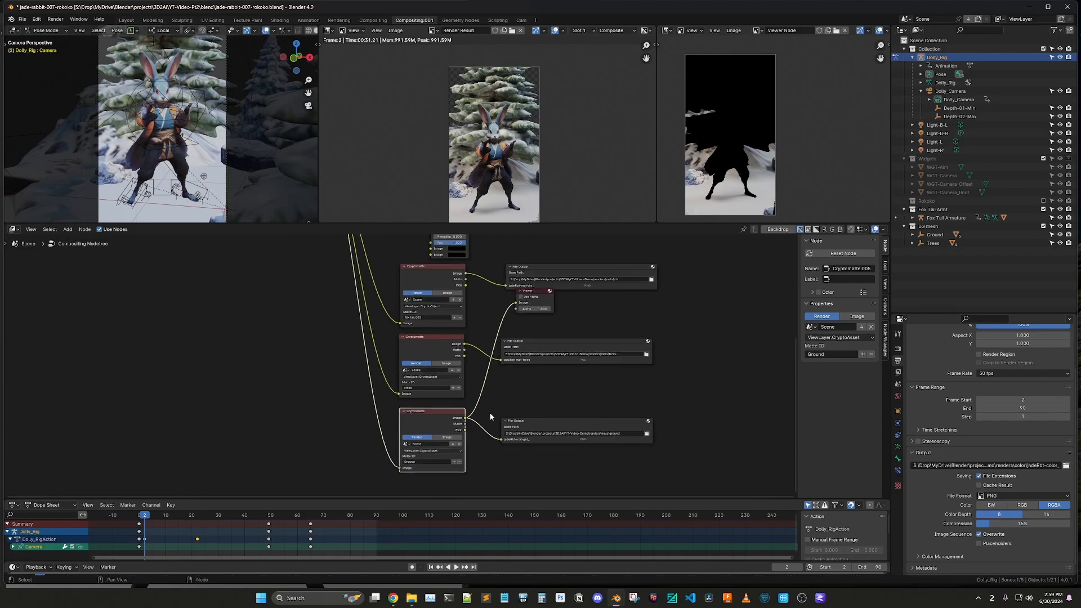
scroll(469, 334, "up", 3)
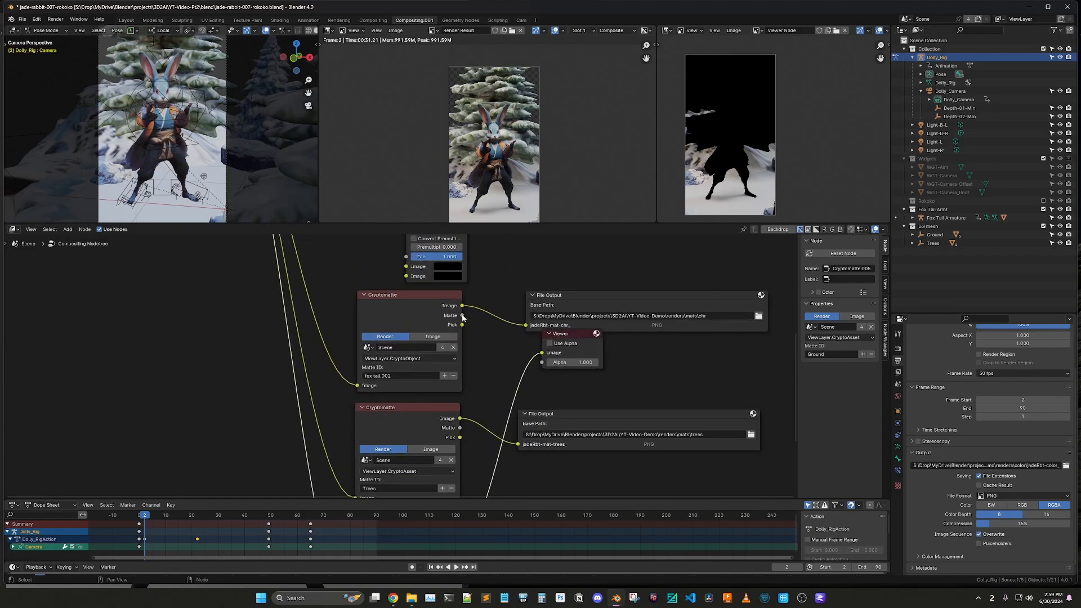
Step: Preview the fox tail.002 Cryptomatte's Pick output and return the Viewer to its Image output
left_click(463, 325)
left_click_drag(545, 353, 541, 356)
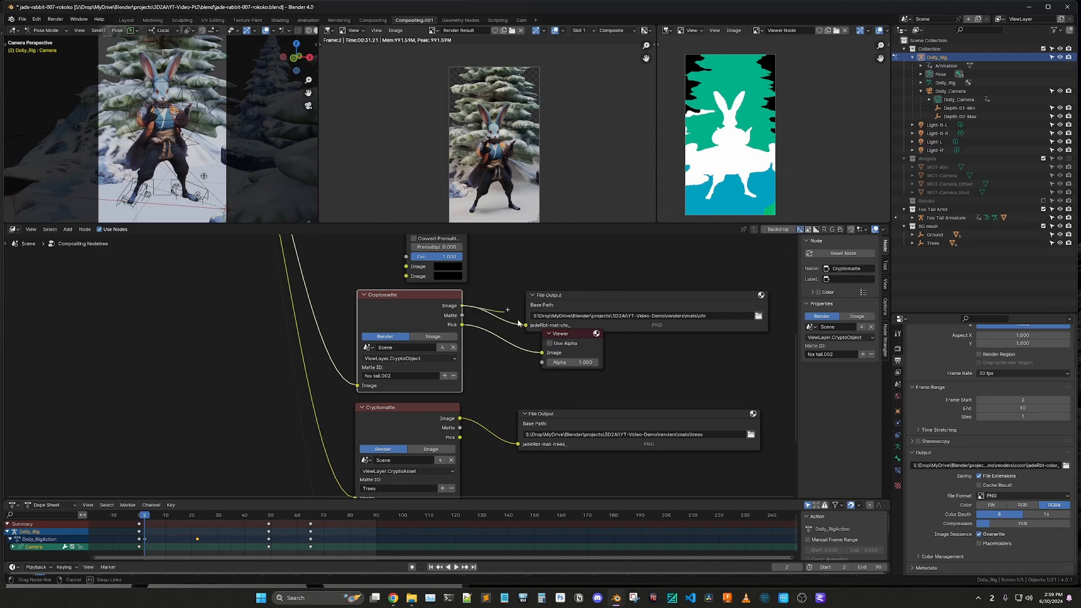
left_click_drag(541, 354, 541, 355)
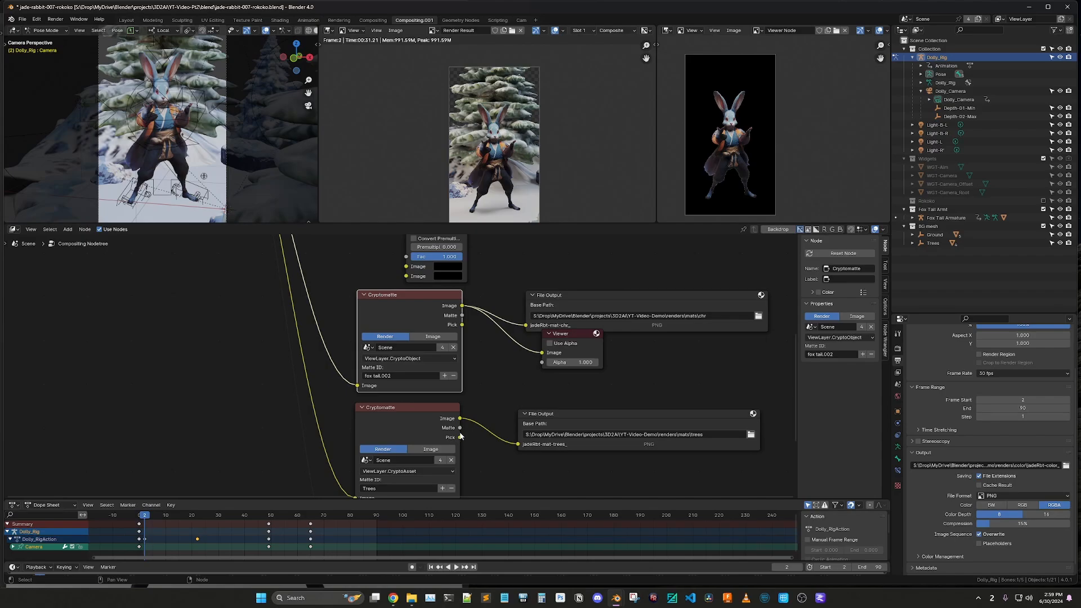
Step: Cycle the Viewer through the Trees, Ground and fox tail.002 Cryptomatte images, and open the render commands
left_click_drag(460, 419, 542, 354)
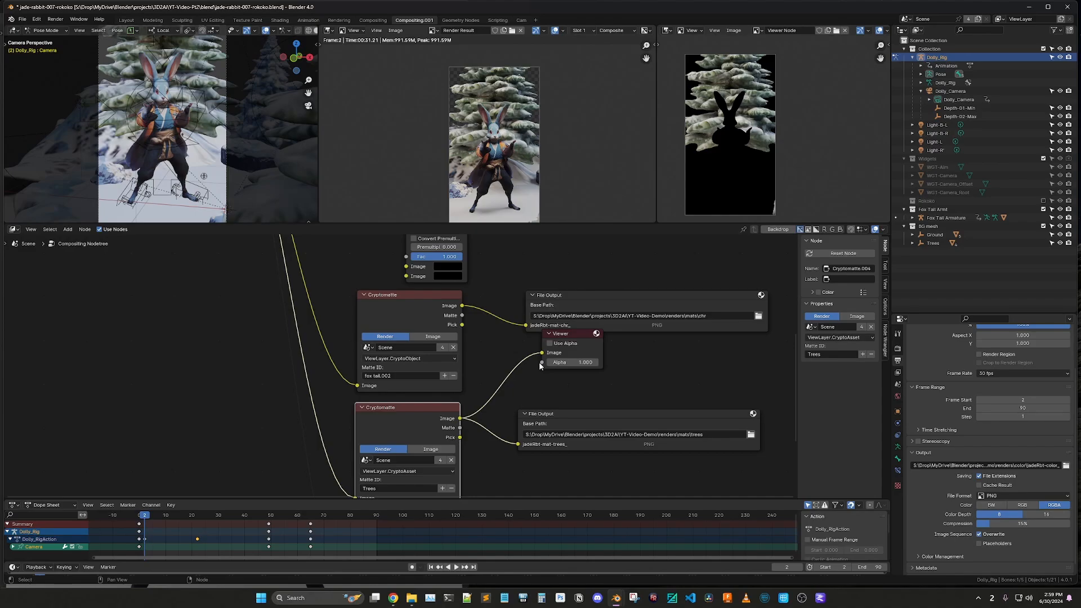
scroll(542, 355, "down", 2)
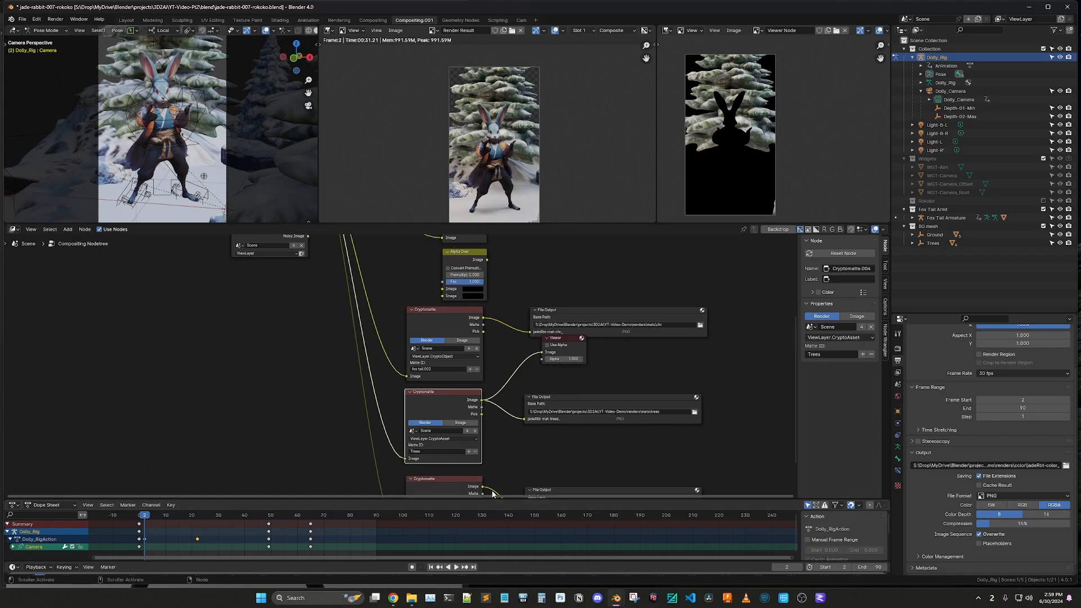
left_click_drag(483, 486, 544, 353)
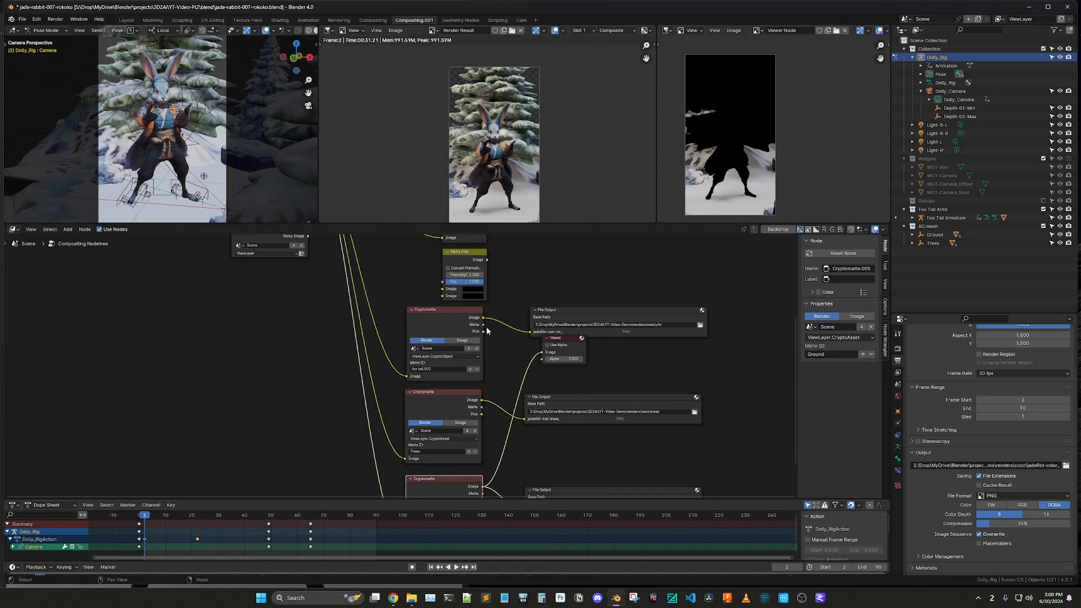
left_click_drag(483, 318, 542, 353)
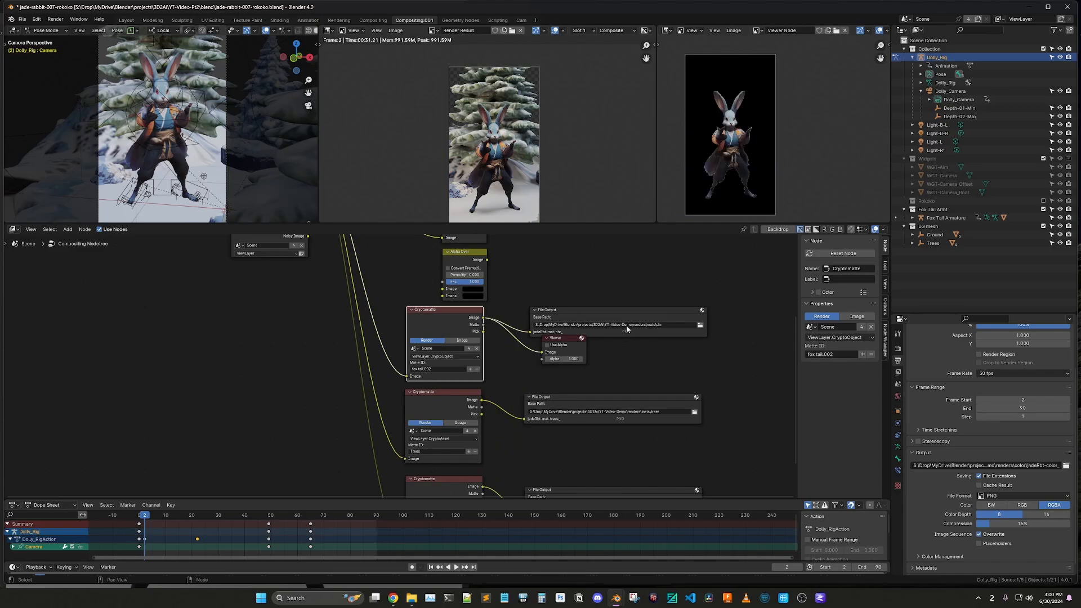
scroll(629, 285, "up", 1)
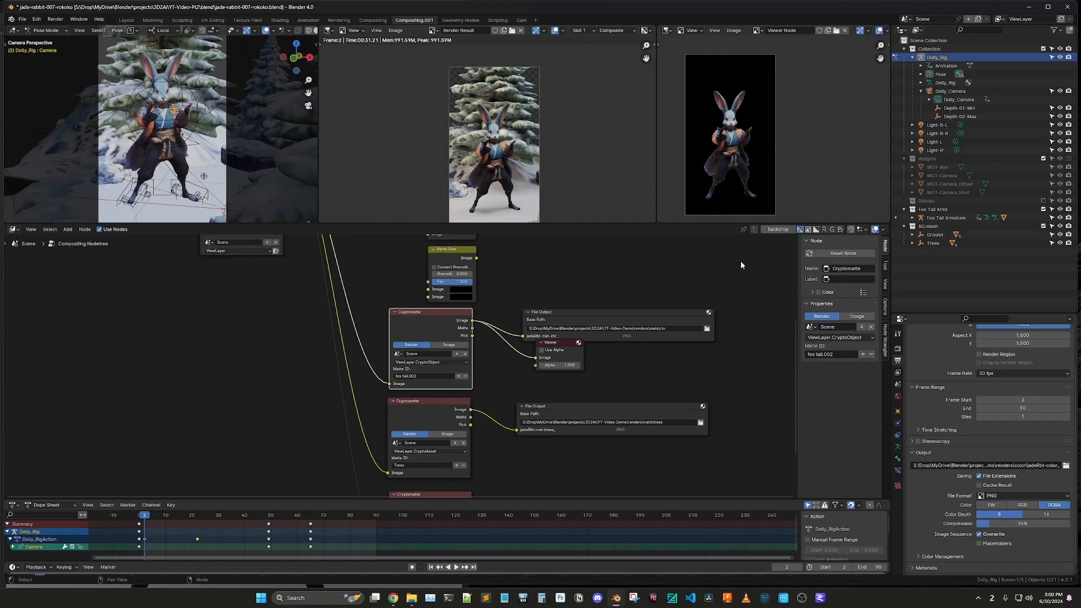
left_click(53, 19)
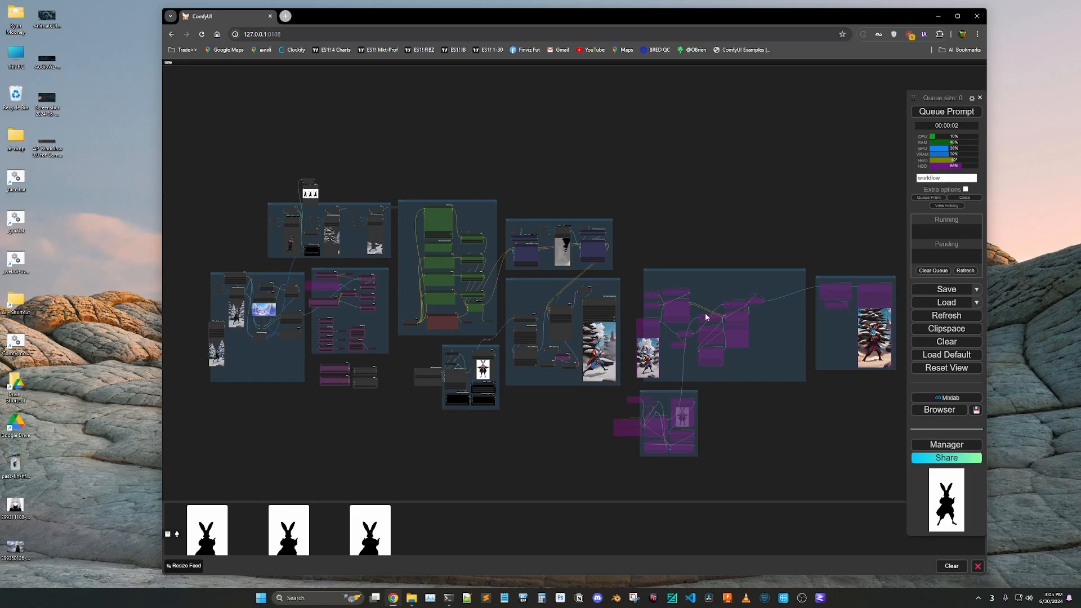
Step: Examine the ComfyUI workflow's input group, including the rabbit frame loaders, snowy background image and masked compositing nodes
scroll(197, 325, "up", 5)
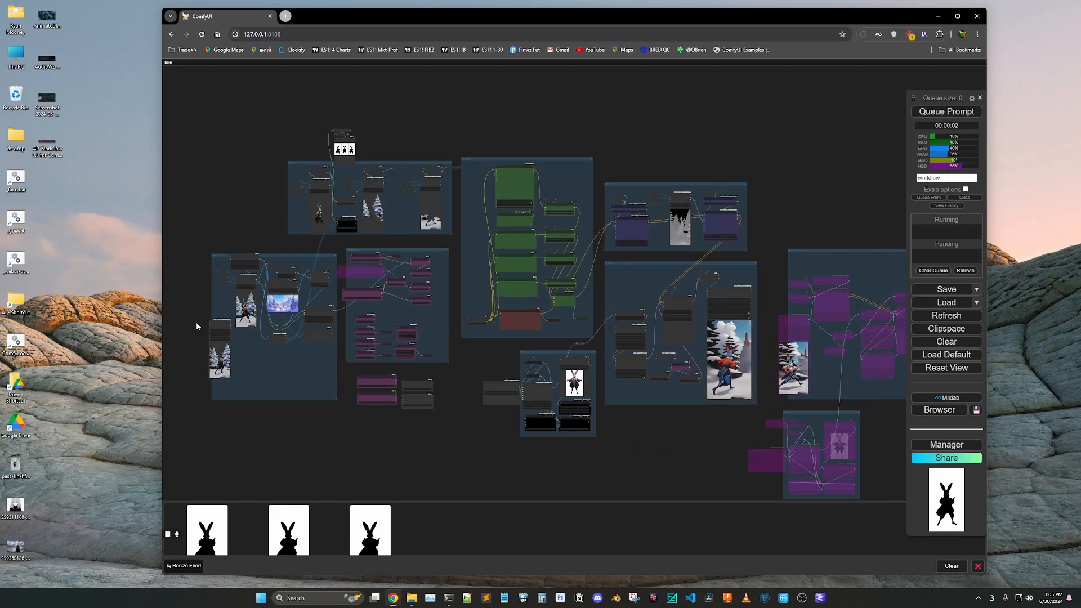
scroll(198, 325, "up", 2)
scroll(196, 326, "up", 3)
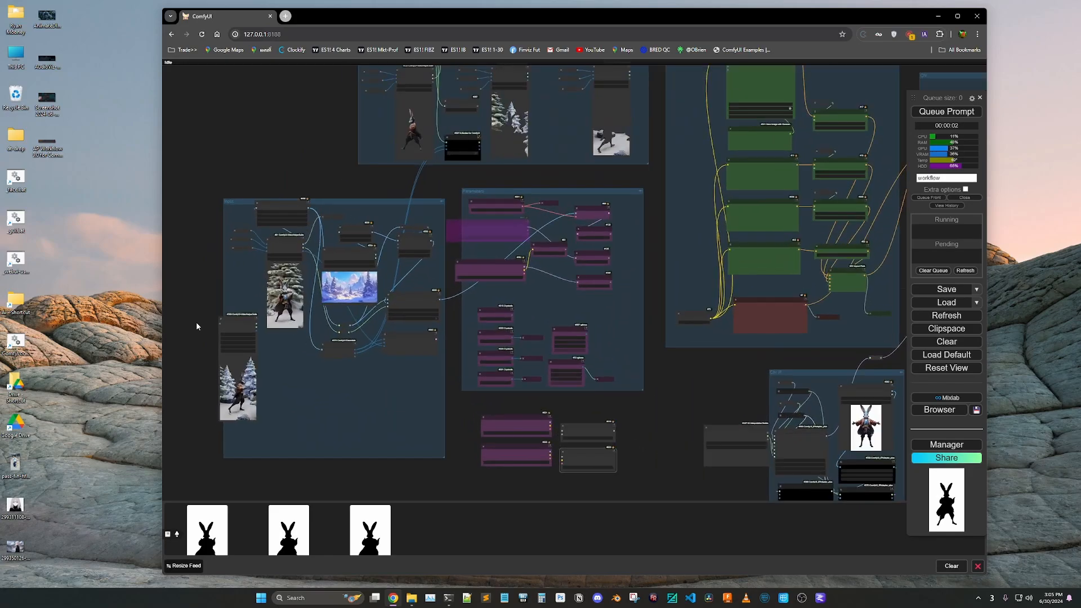
scroll(196, 326, "up", 2)
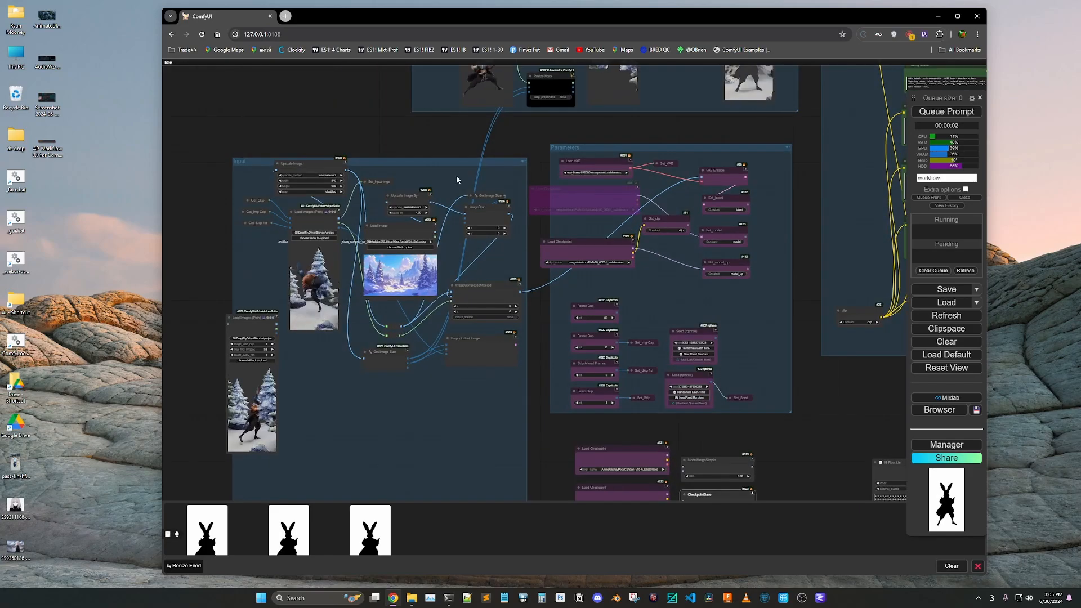
scroll(461, 176, "down", 2)
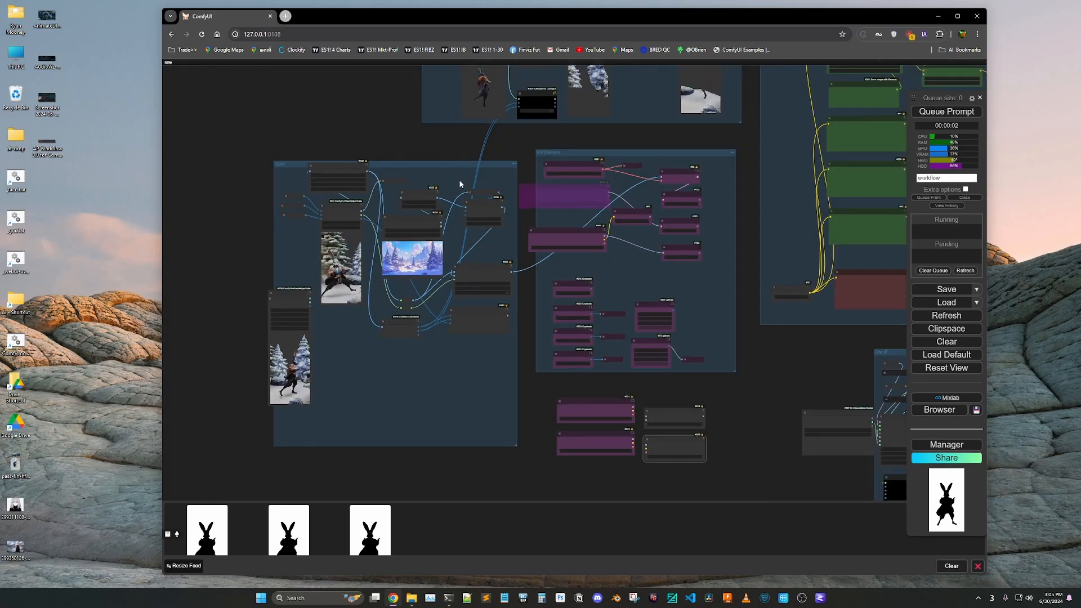
scroll(340, 226, "up", 1)
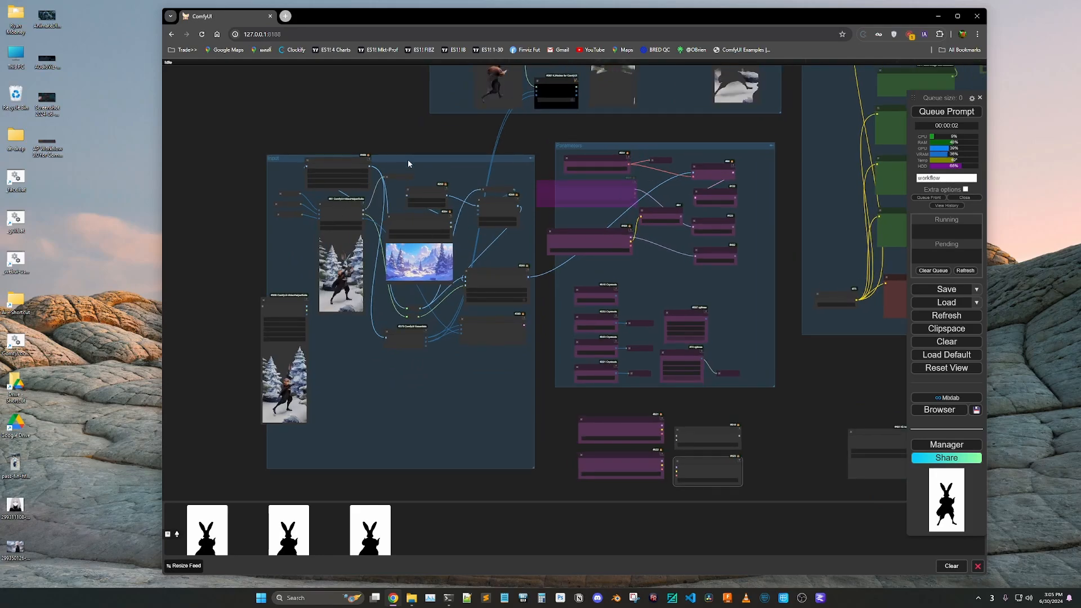
mouse_move(410, 160)
left_mouse_down()
mouse_move(405, 152)
mouse_move(410, 163)
left_mouse_up()
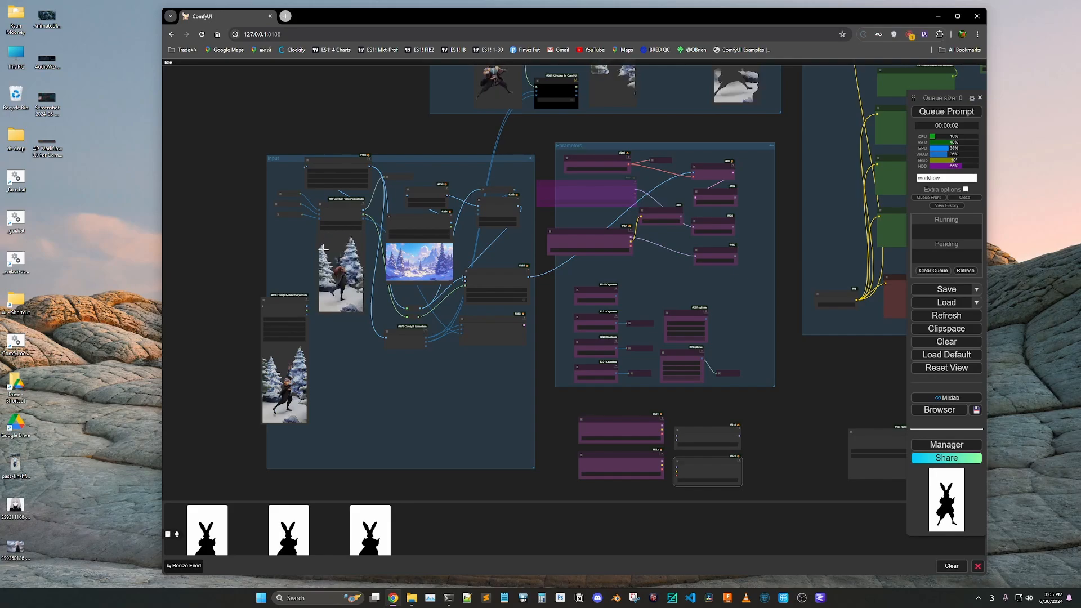
scroll(336, 250, "up", 10)
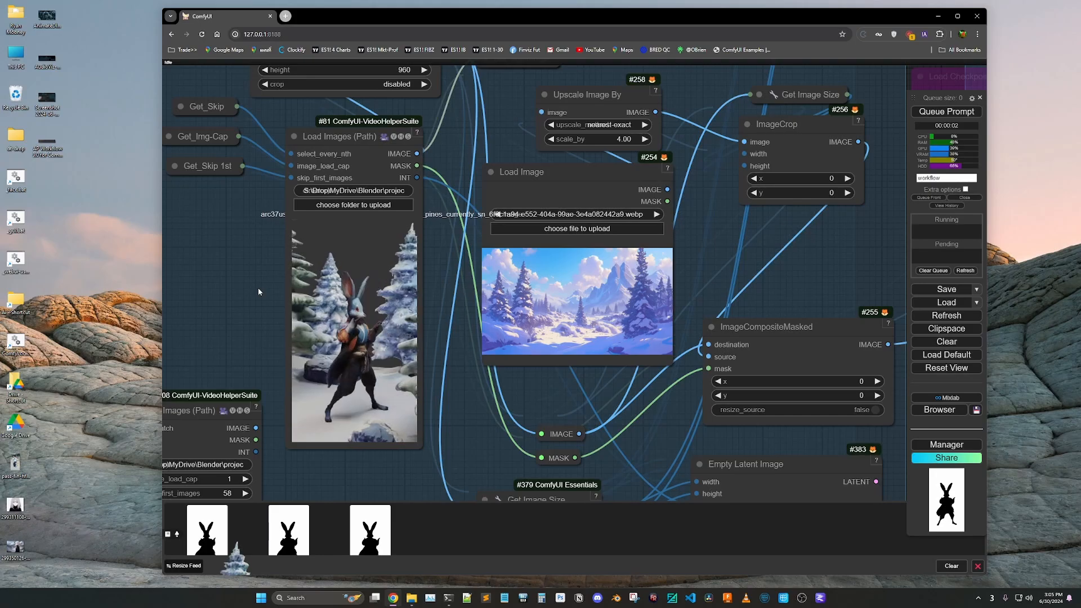
scroll(259, 291, "down", 10)
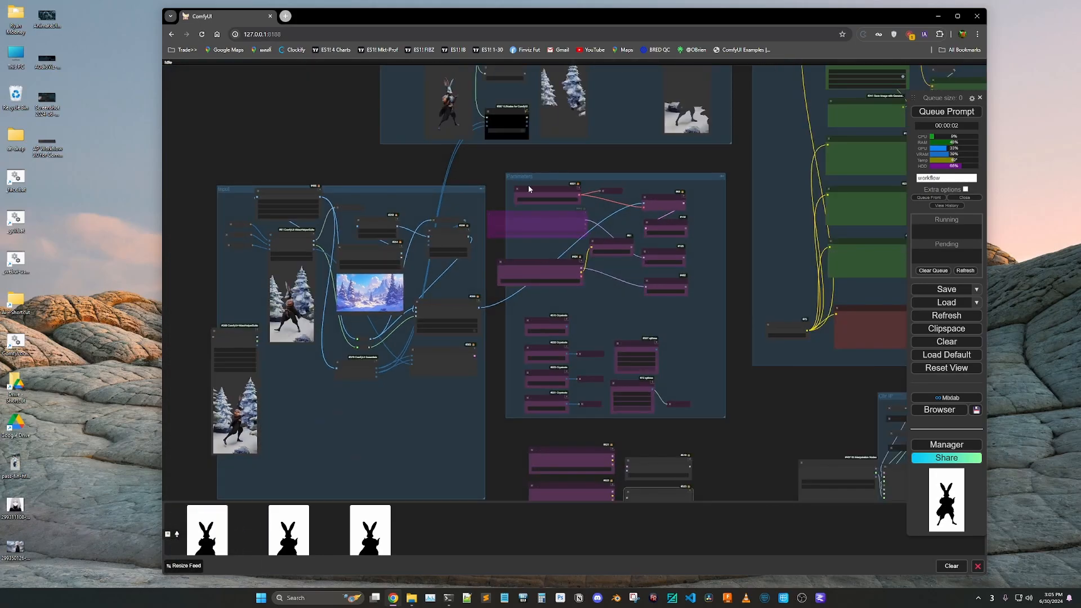
Step: Examine the Parameters group's VAE, checkpoint, frame cap and seed nodes, and shift the Load Checkpoint node slightly
scroll(664, 185, "up", 3)
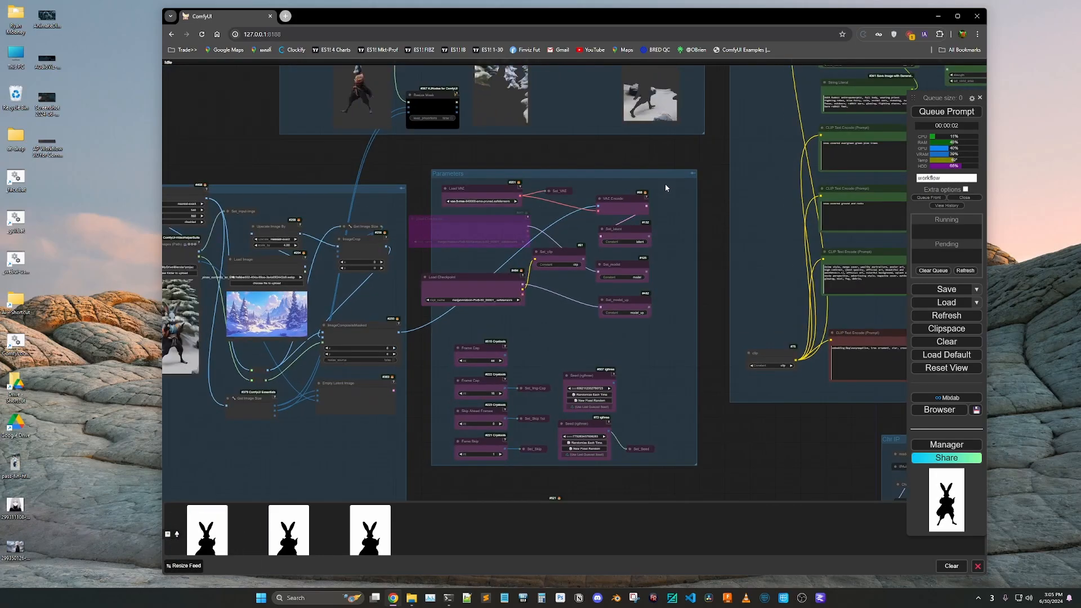
scroll(586, 357, "up", 2)
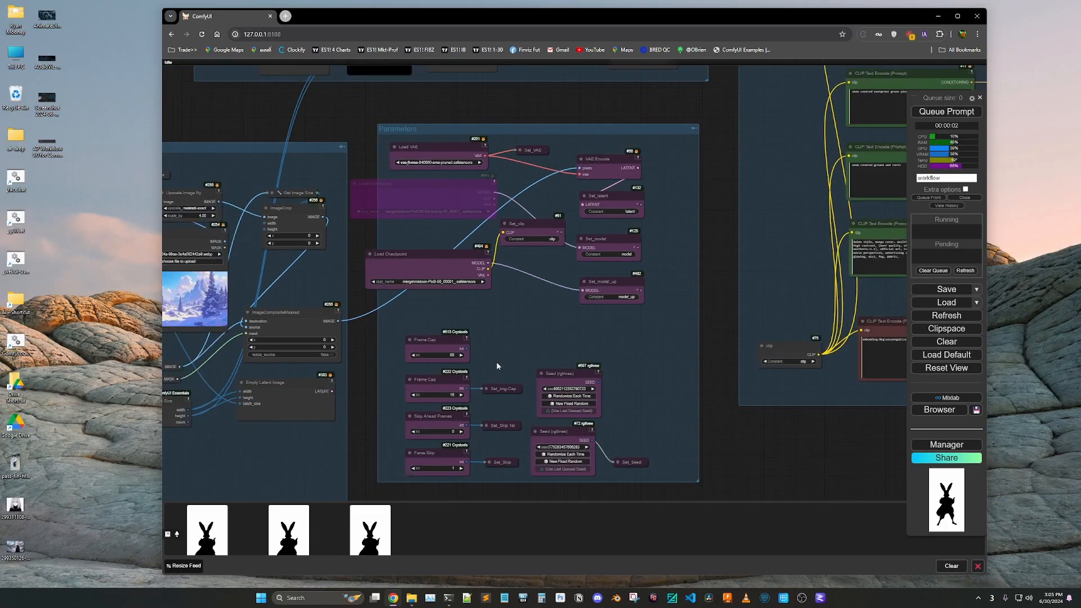
left_click_drag(432, 256, 438, 256)
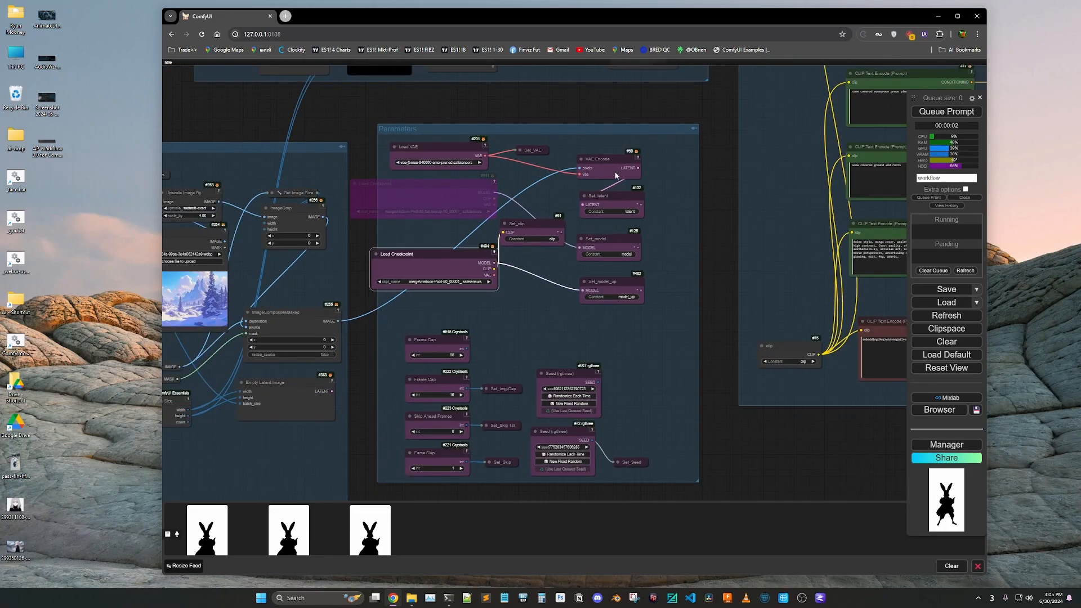
Step: Examine the Masks group's character, tree and ground image loaders, and select the character's Load Images (Path) node
scroll(534, 138, "up", 1)
left_click_drag(534, 137, 595, 460)
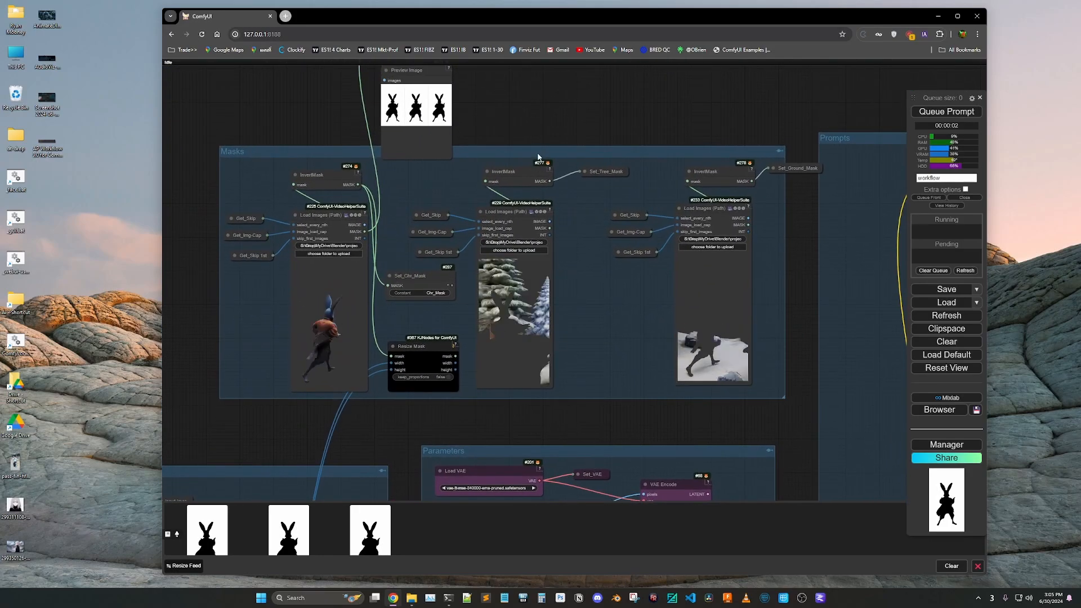
left_click_drag(538, 157, 530, 176)
left_click(327, 236)
left_click_drag(327, 236, 323, 233)
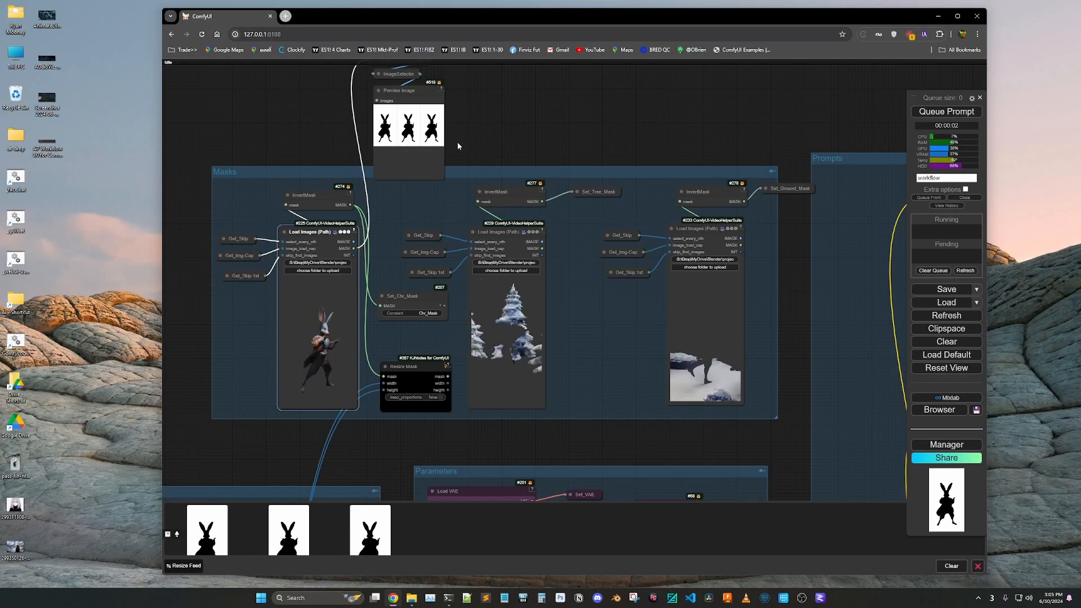
Step: Examine the Prompts group's batch prompt schedule, character string literal, tree and ground prompts, and their matching conditioning masks
left_click_drag(459, 145, 458, 197)
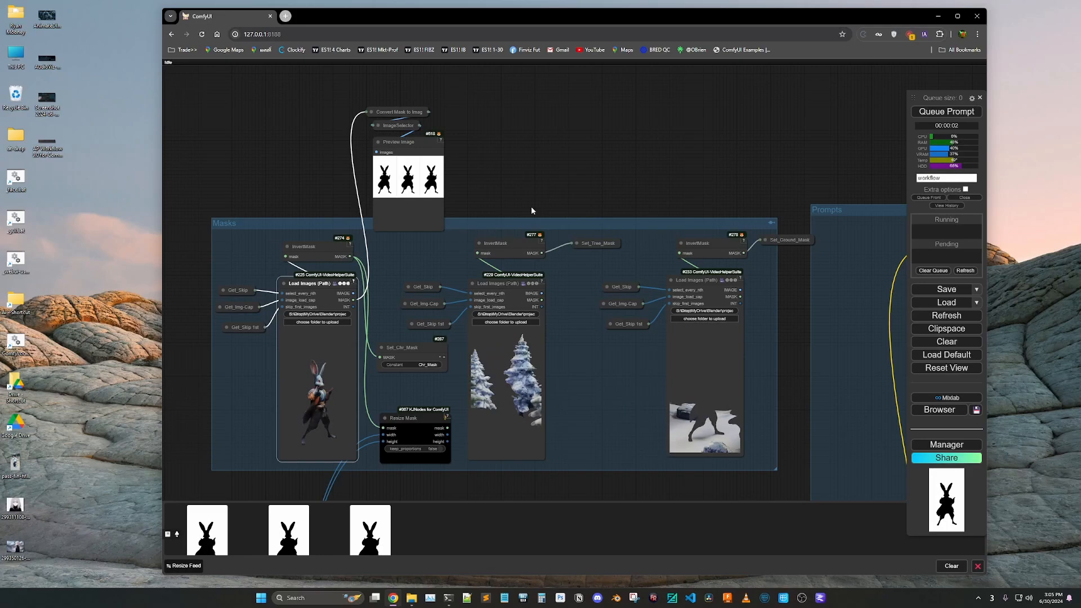
left_click_drag(531, 206, 374, 157)
left_click_drag(641, 212, 480, 194)
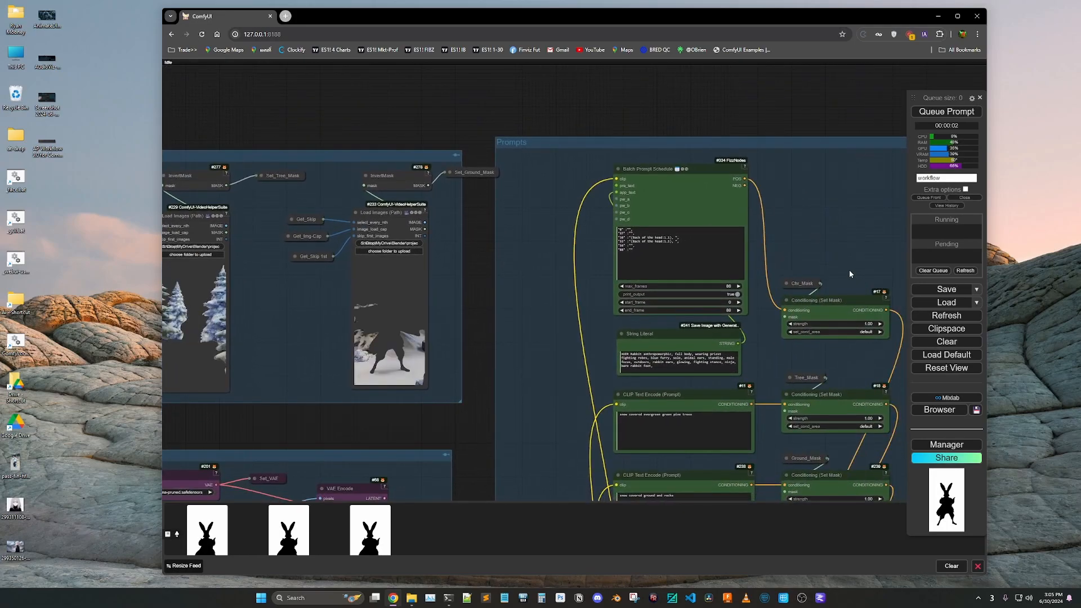
left_click_drag(849, 272, 581, 198)
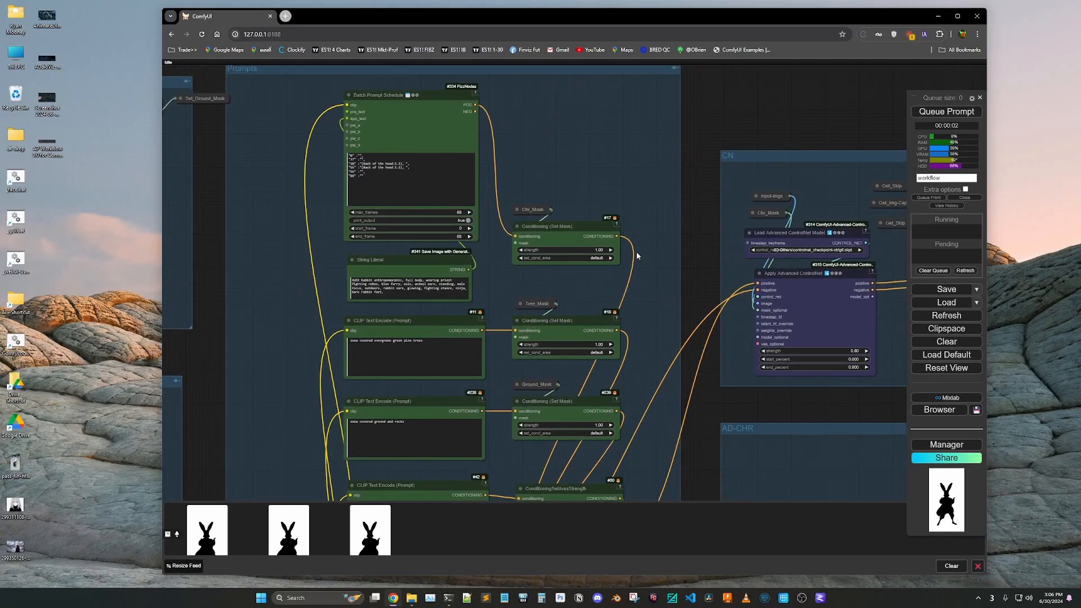
scroll(636, 256, "down", 4)
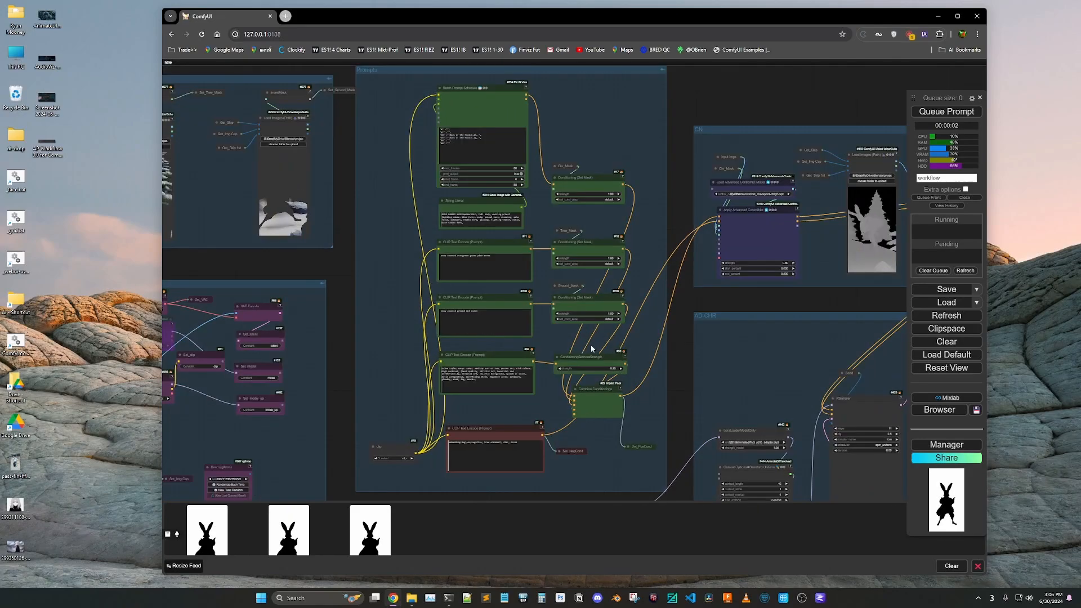
scroll(591, 349, "up", 1)
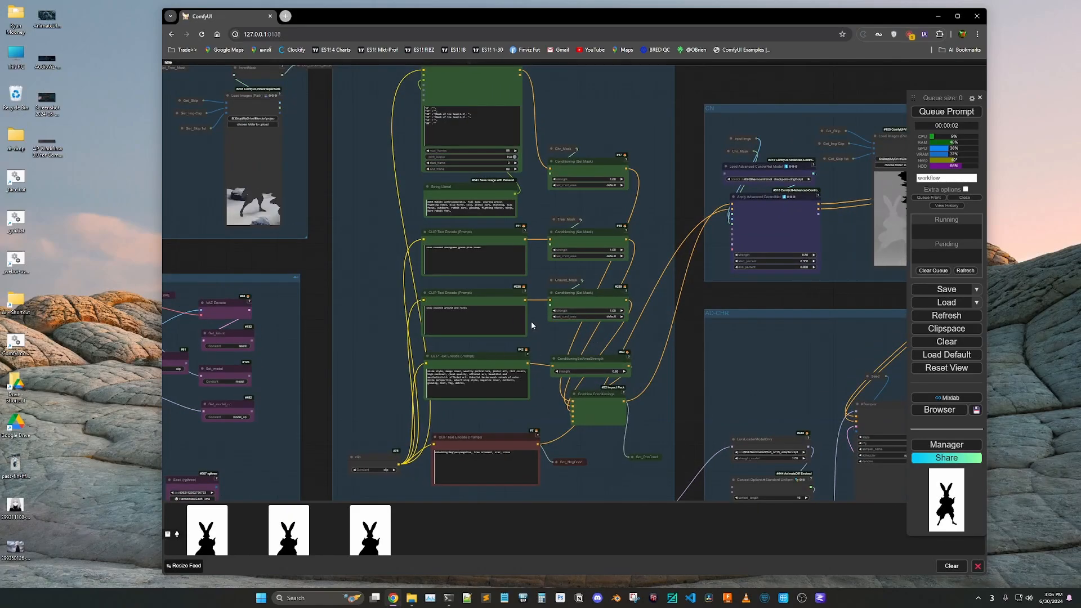
scroll(535, 171, "up", 2)
scroll(530, 172, "up", 5)
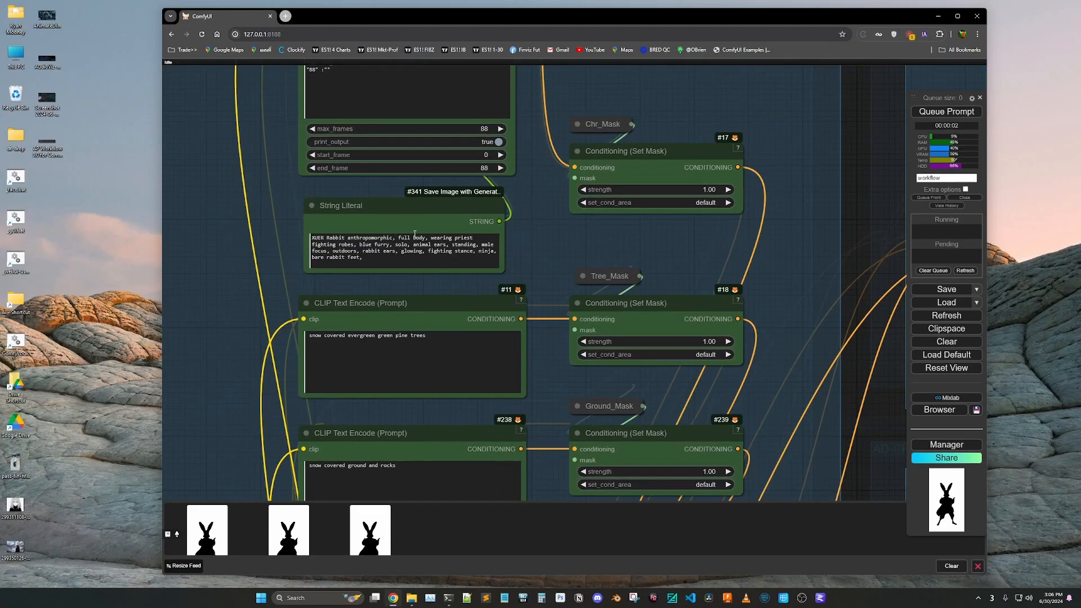
scroll(576, 227, "down", 3)
scroll(555, 330, "up", 3)
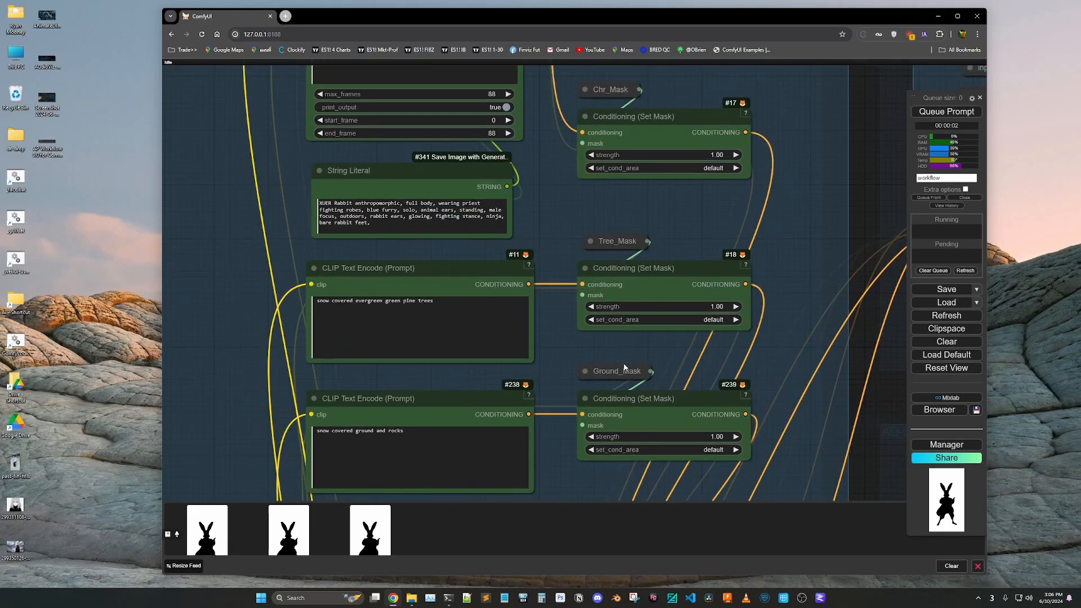
Step: Examine how the masked prompts and the general style prompt feed Combine Conditionings, alongside the negative prompt
scroll(628, 240, "down", 11)
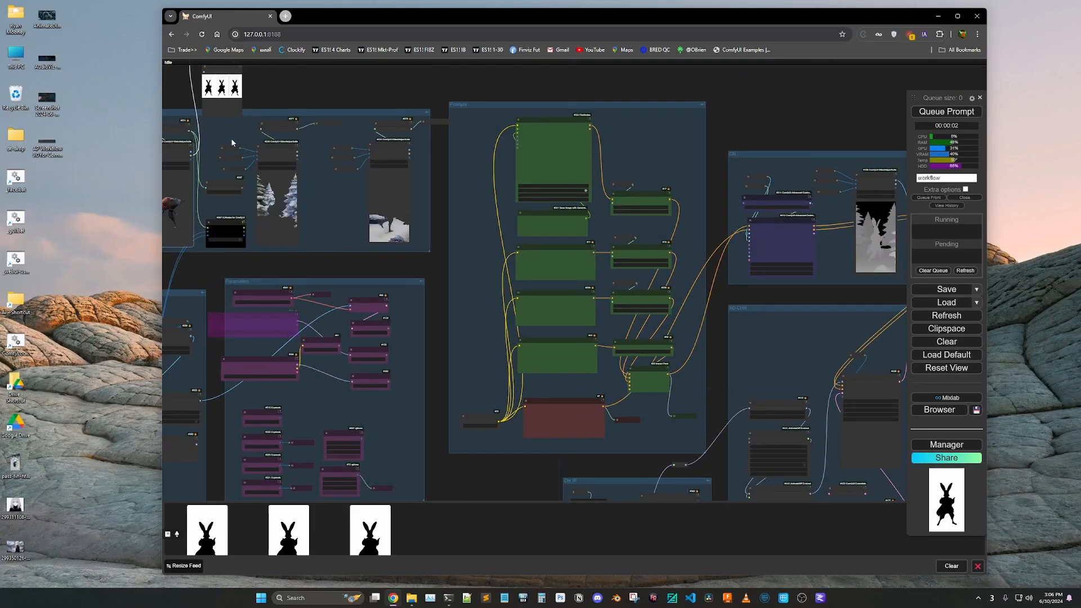
scroll(236, 142, "up", 4)
scroll(254, 168, "down", 6)
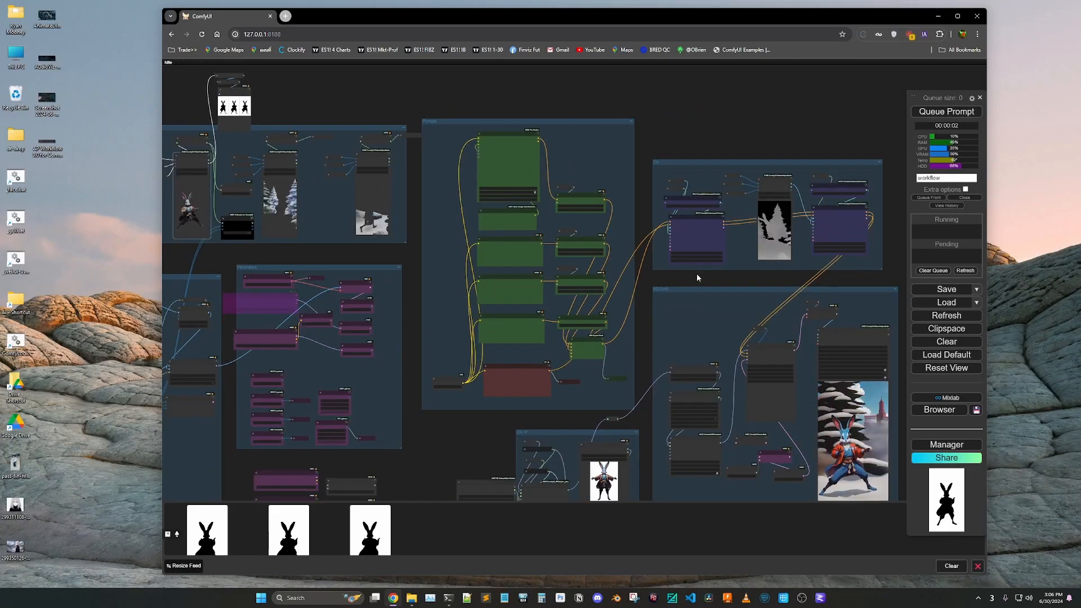
scroll(577, 371, "up", 5)
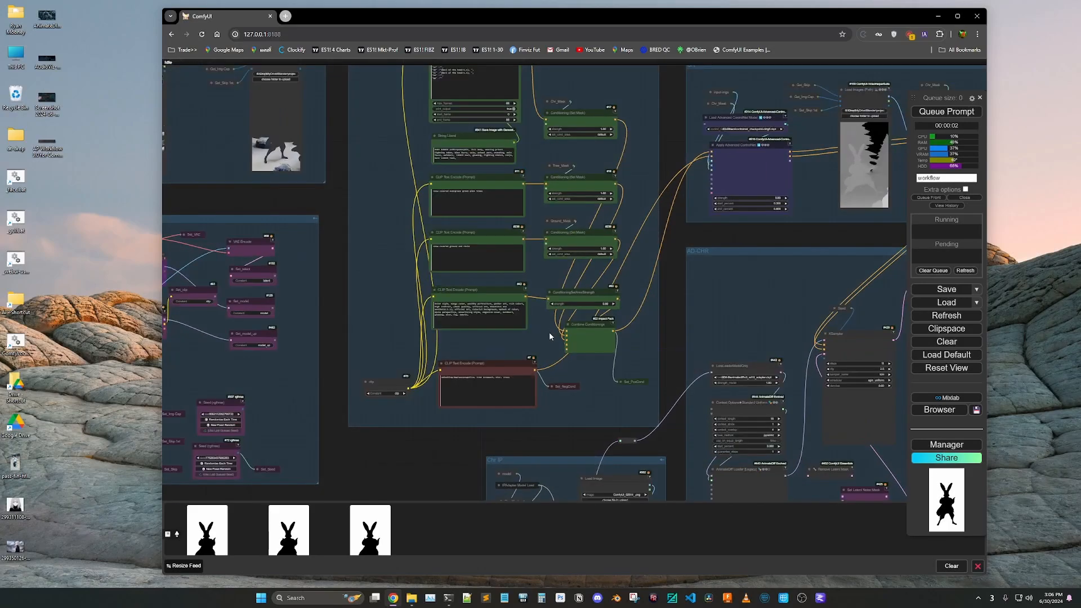
scroll(589, 342, "up", 6)
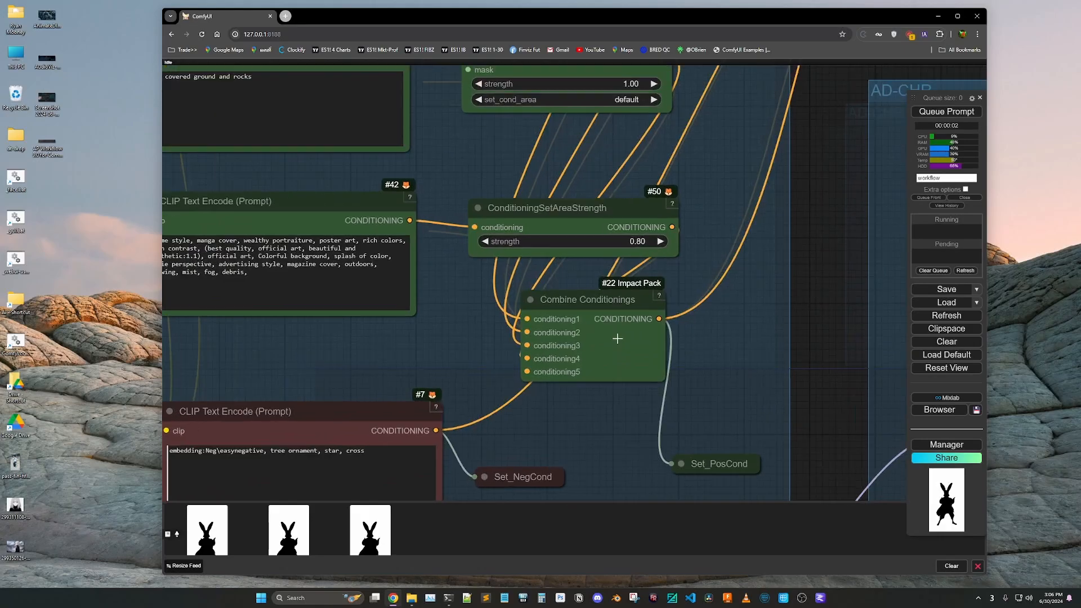
scroll(444, 384, "down", 11)
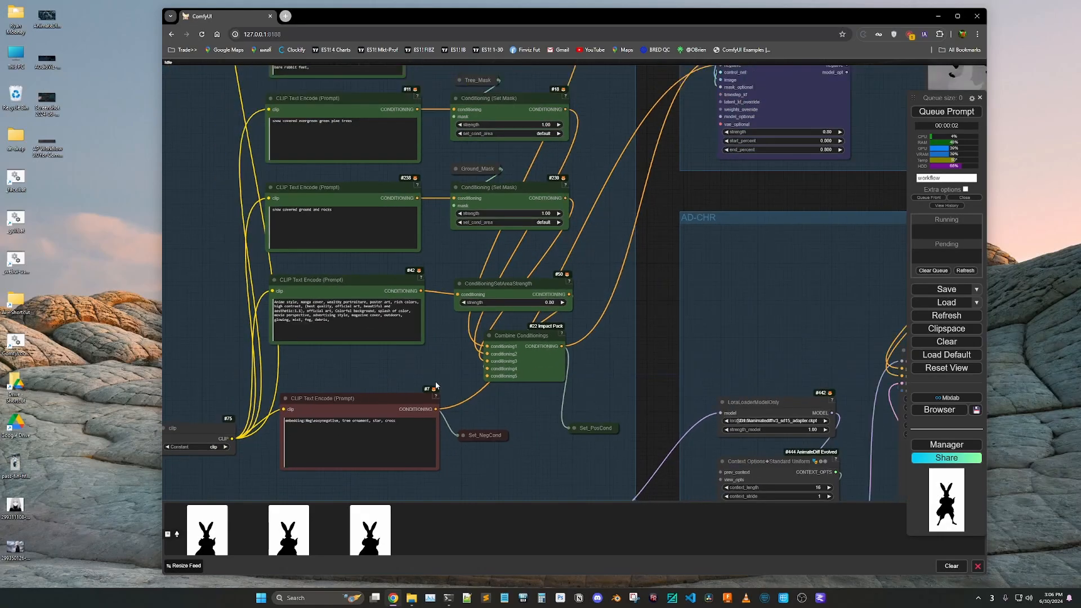
Step: Examine the CN group's two Advanced ControlNet branches and depth image loader, and select the depth branch's Chr_Mask node
scroll(815, 184, "up", 5)
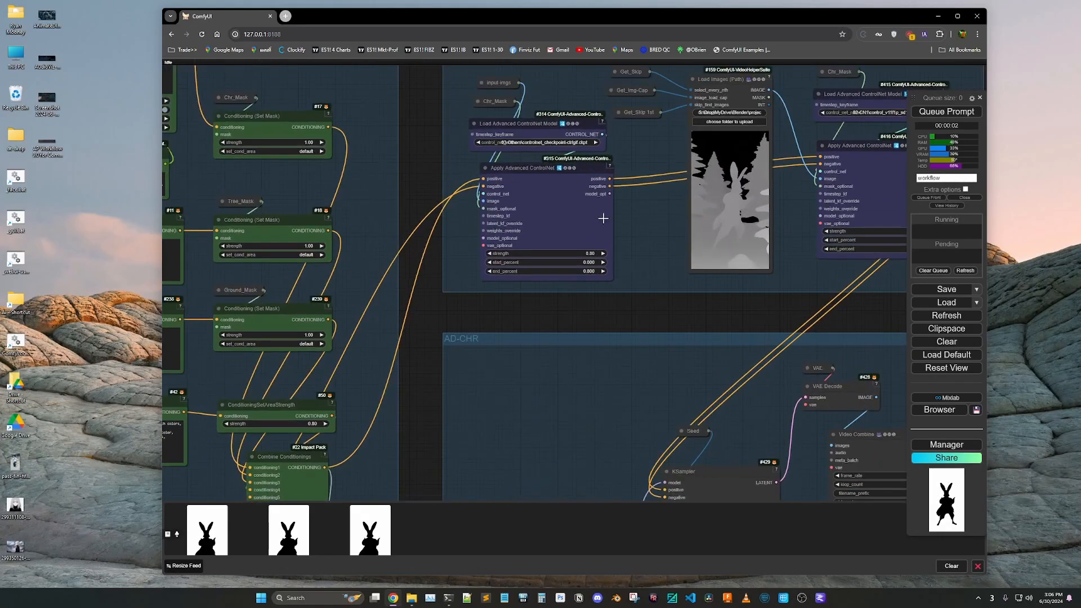
scroll(419, 248, "down", 5)
scroll(689, 185, "up", 4)
scroll(665, 192, "up", 2)
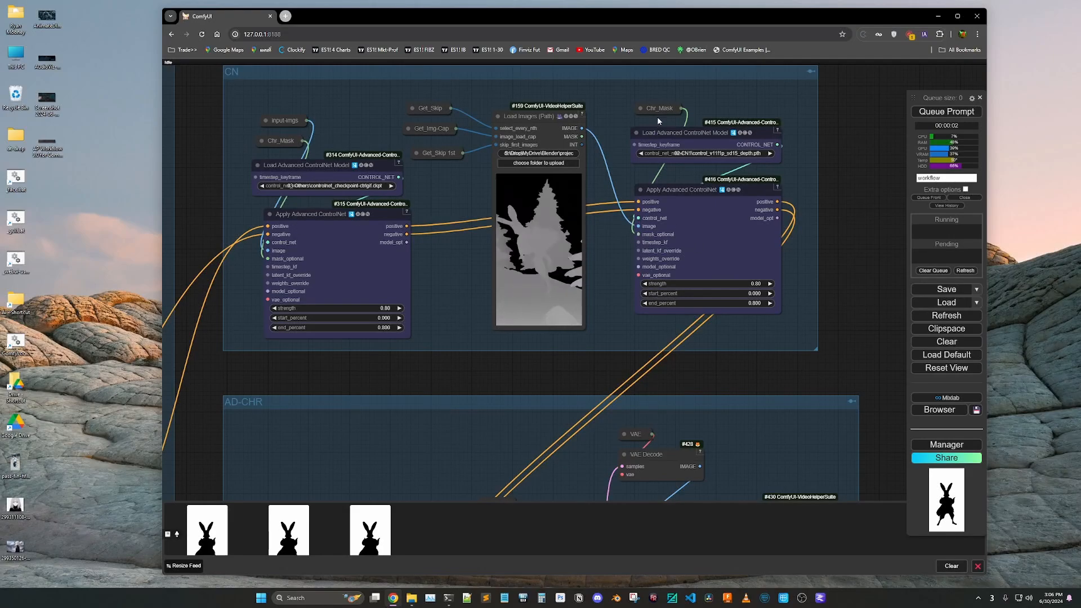
mouse_move(660, 108)
left_mouse_down()
mouse_move(623, 169)
mouse_move(611, 250)
mouse_move(650, 108)
left_mouse_up()
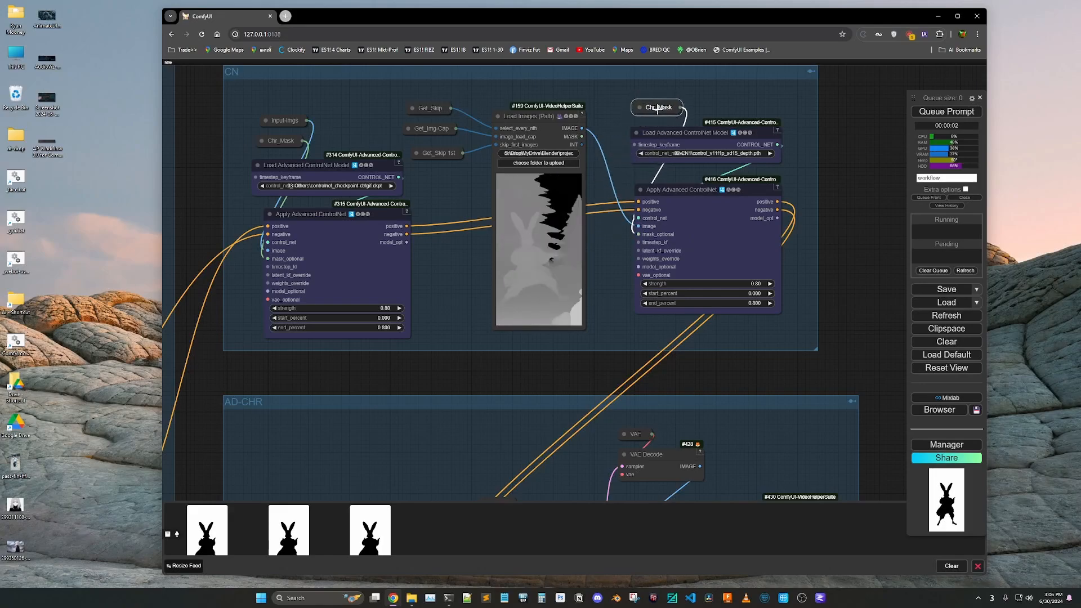
Step: Examine the Chr IP group's reference image and IPAdapter nodes, and the AD-CHR group's AnimateDiff, KSampler and Video Combine nodes
scroll(723, 103, "down", 4)
scroll(724, 103, "down", 4)
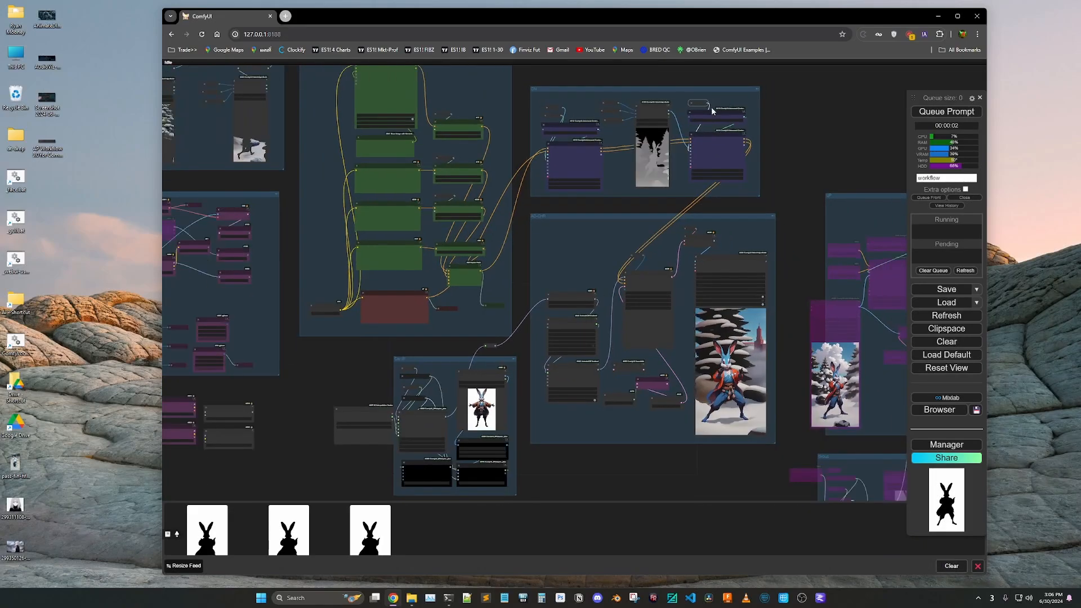
scroll(599, 391, "up", 5)
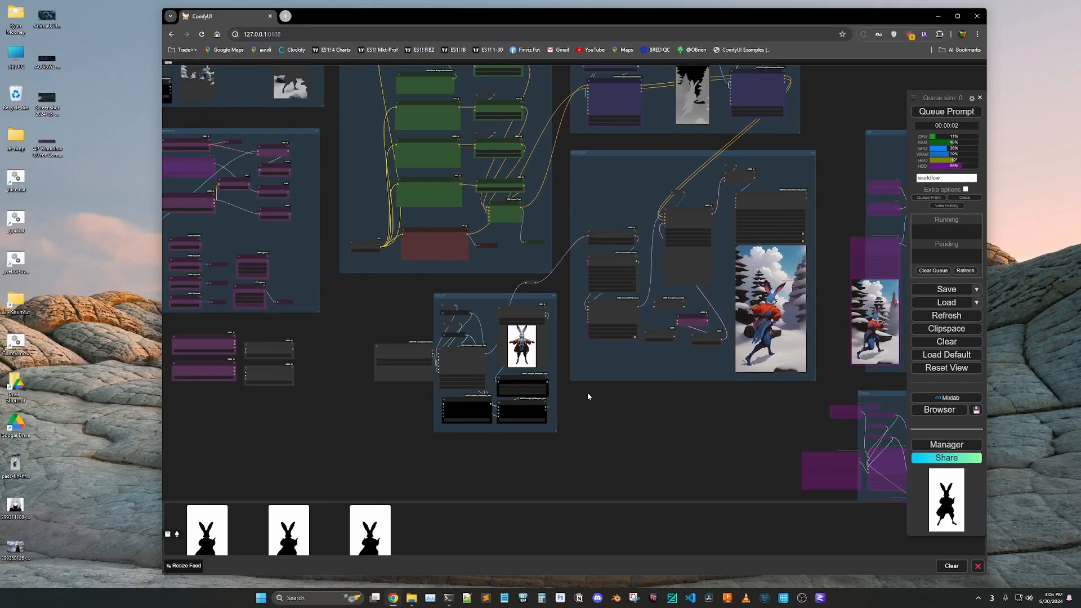
scroll(526, 403, "up", 2)
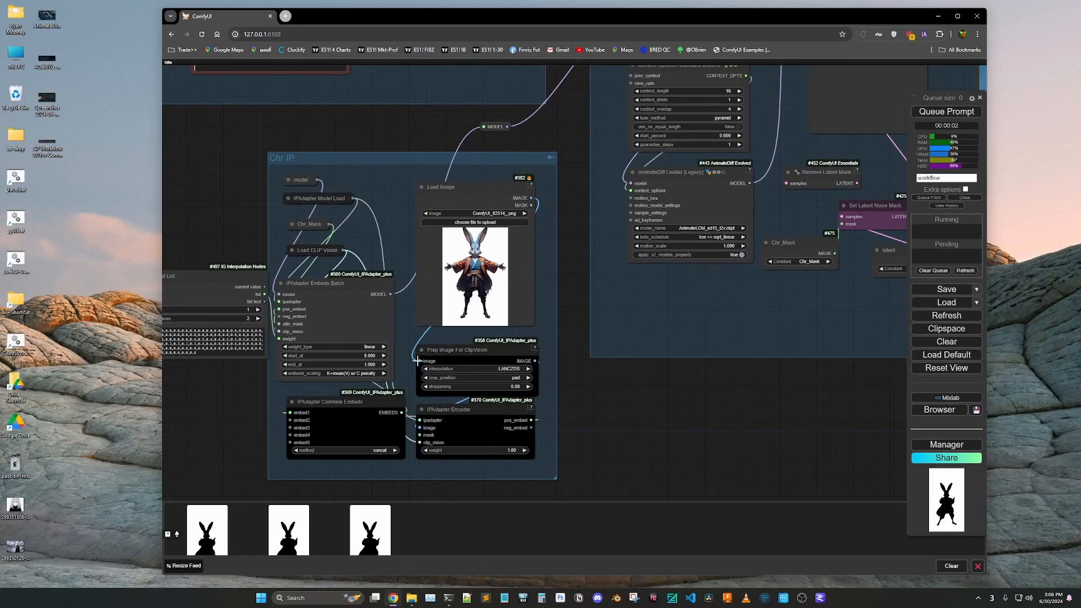
scroll(427, 316, "up", 1)
scroll(346, 350, "down", 8)
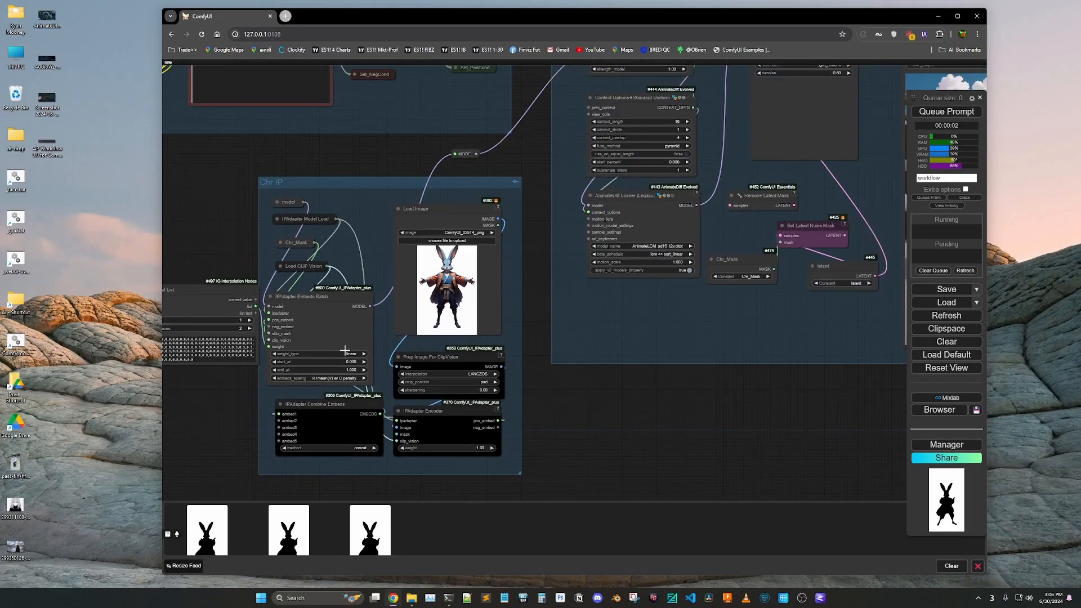
scroll(651, 148, "up", 3)
scroll(540, 279, "down", 3)
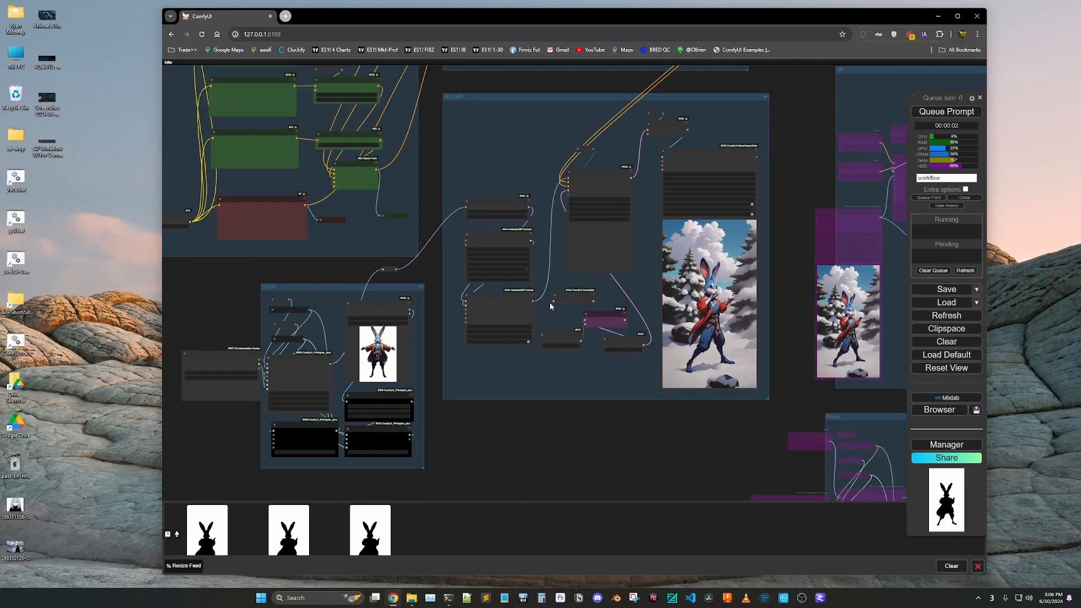
scroll(822, 301, "up", 2)
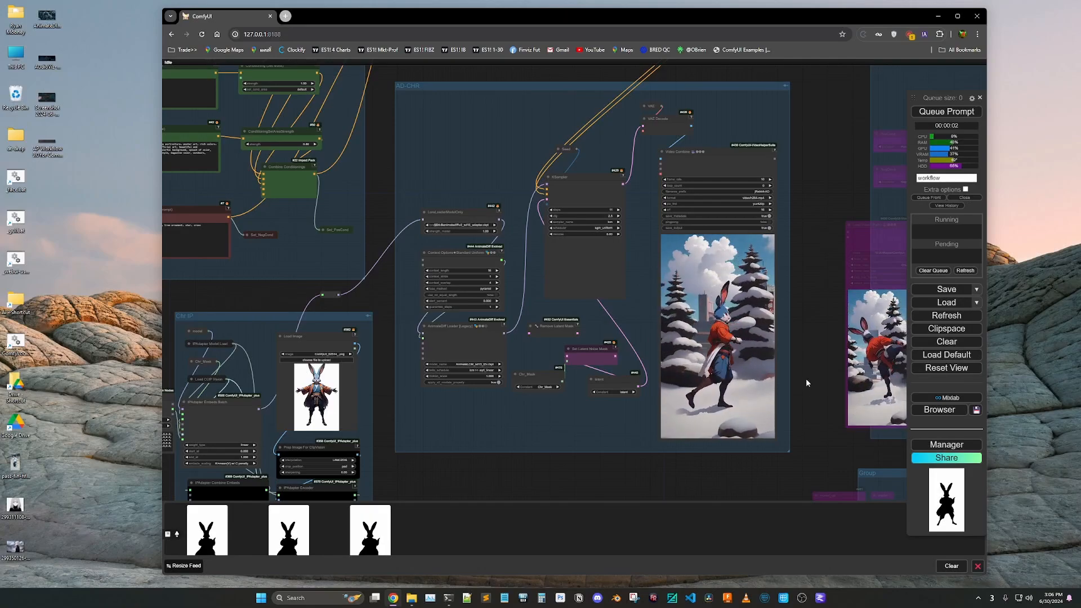
Step: Bypass the AD-CHR, CN and Chr IP groups
scroll(805, 379, "down", 3)
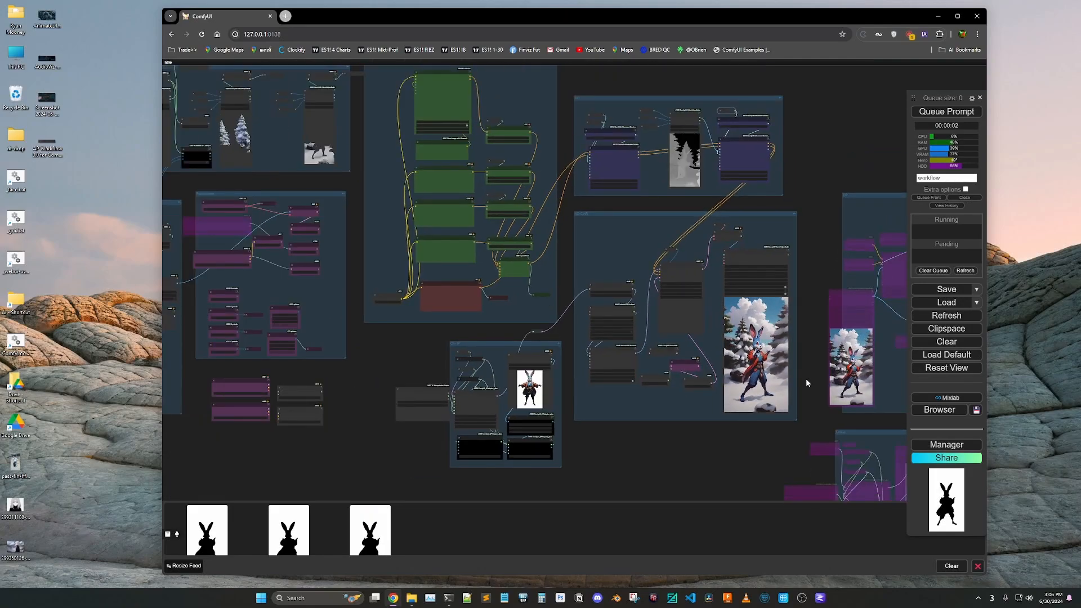
left_click(794, 214)
left_click(780, 98)
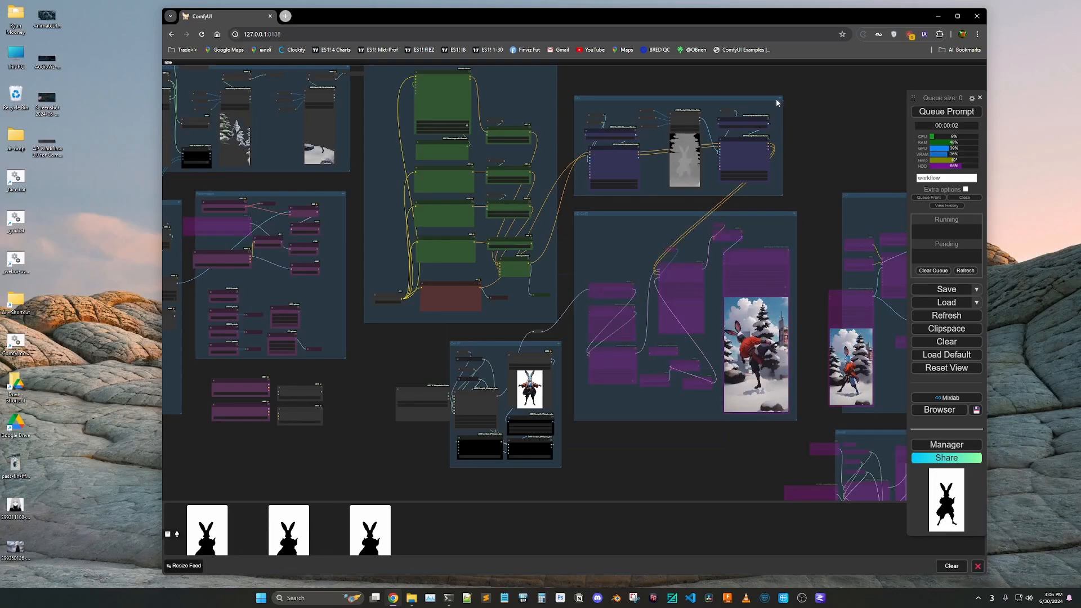
left_click(551, 344)
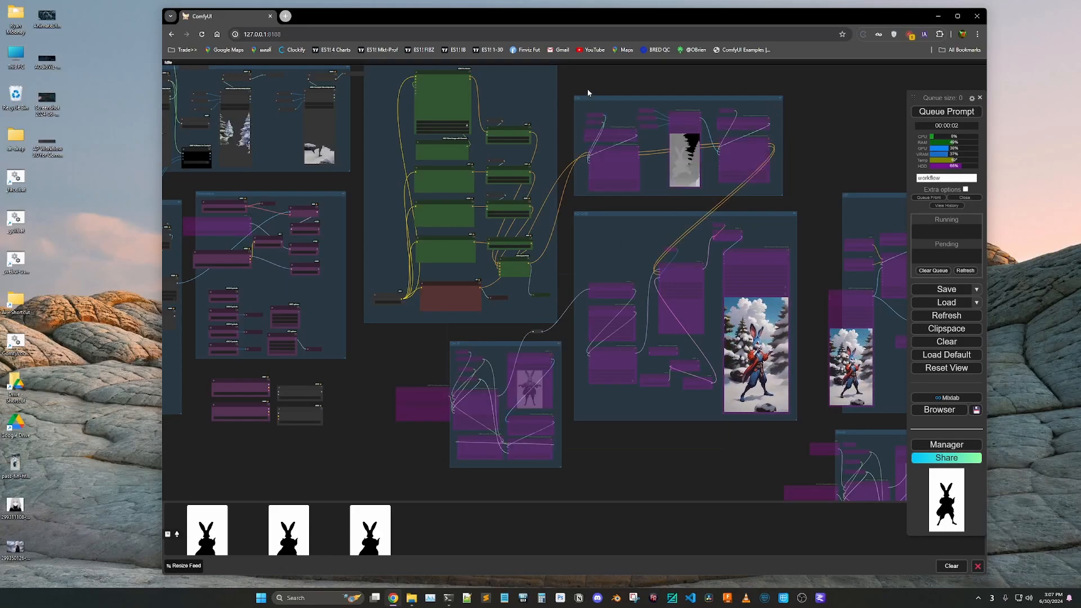
Step: Re-enable the bypassed second sampling group and the final video output group at the far end of the workflow
scroll(386, 417, "down", 4)
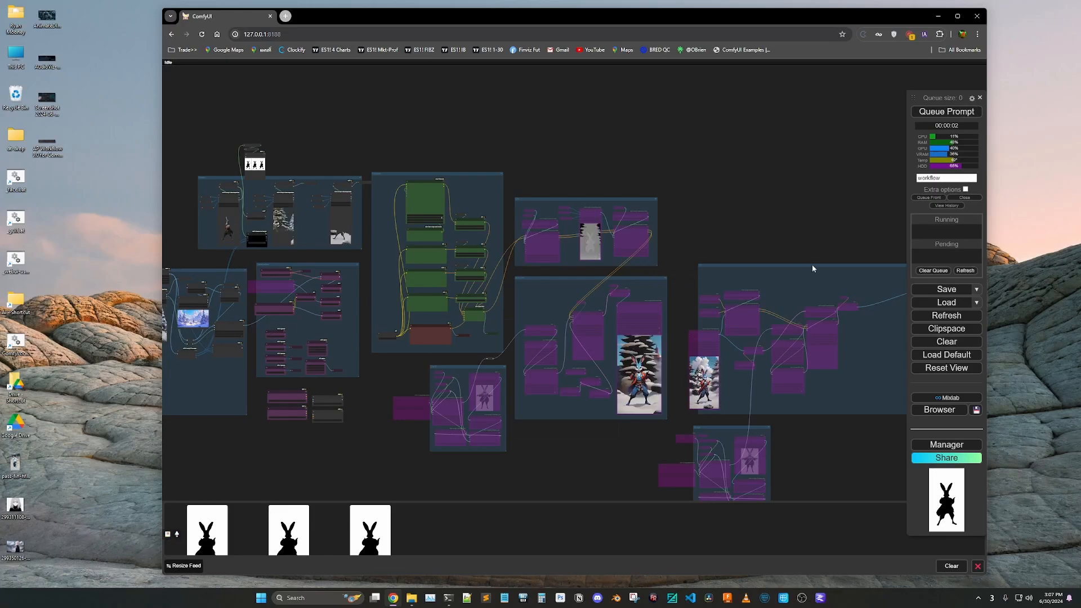
left_click_drag(811, 266, 683, 262)
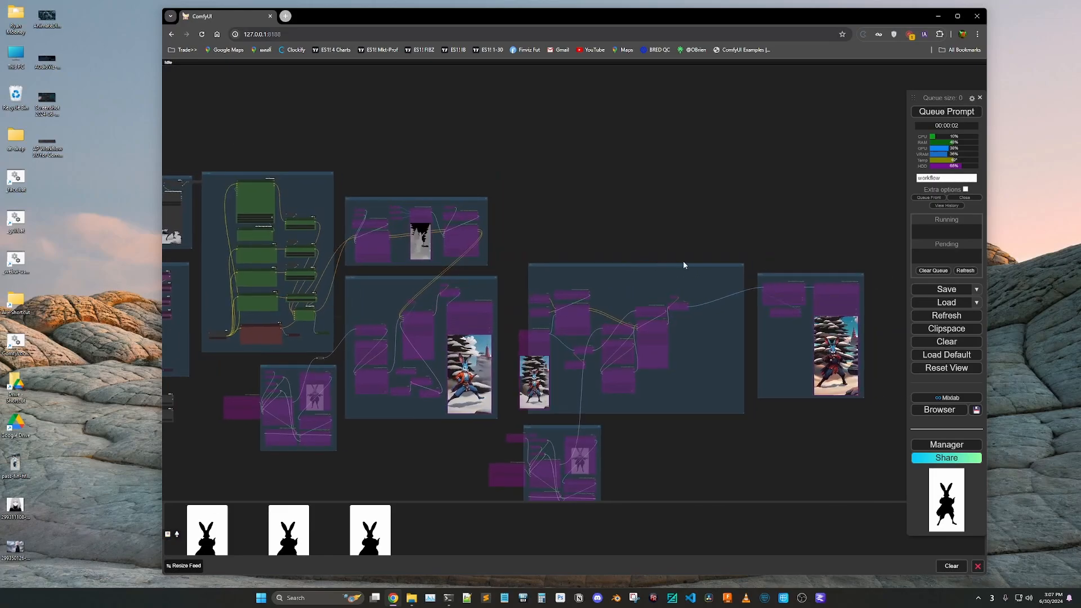
left_click(739, 269)
left_click(863, 275)
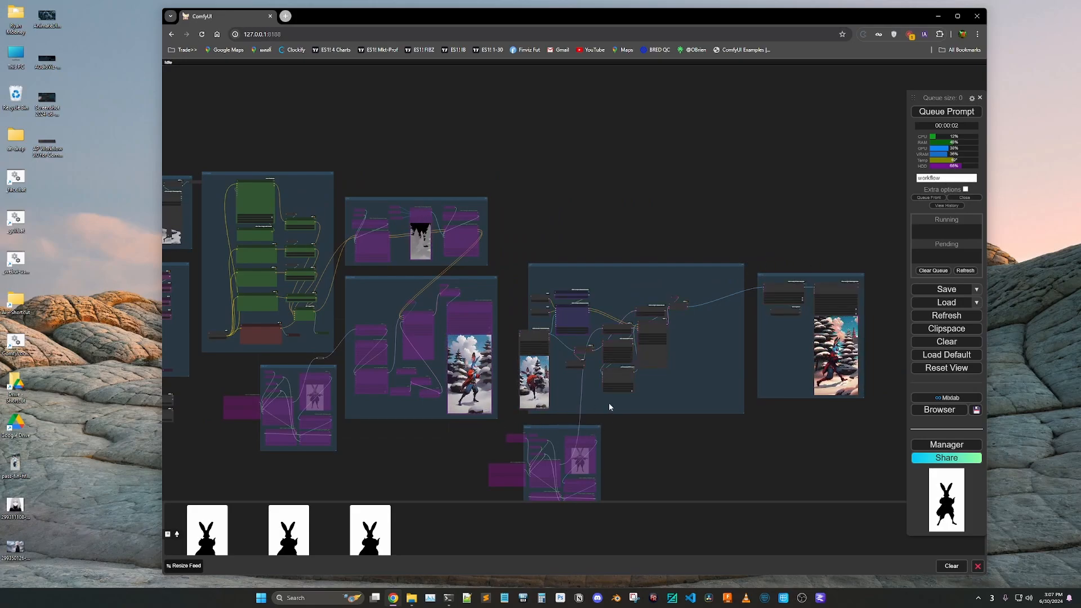
Step: Examine the Parameters group's checkpoint loaders, frame settings and seeds, and the separate checkpoint-merging nodes beneath the group
scroll(711, 397, "down", 2)
scroll(445, 326, "up", 8)
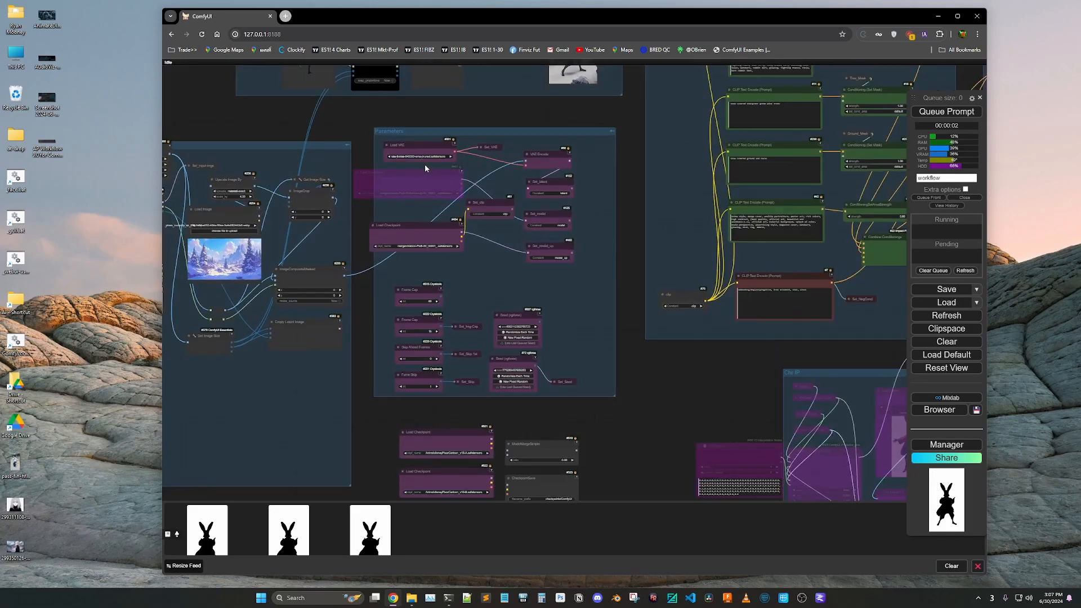
scroll(425, 163, "up", 5)
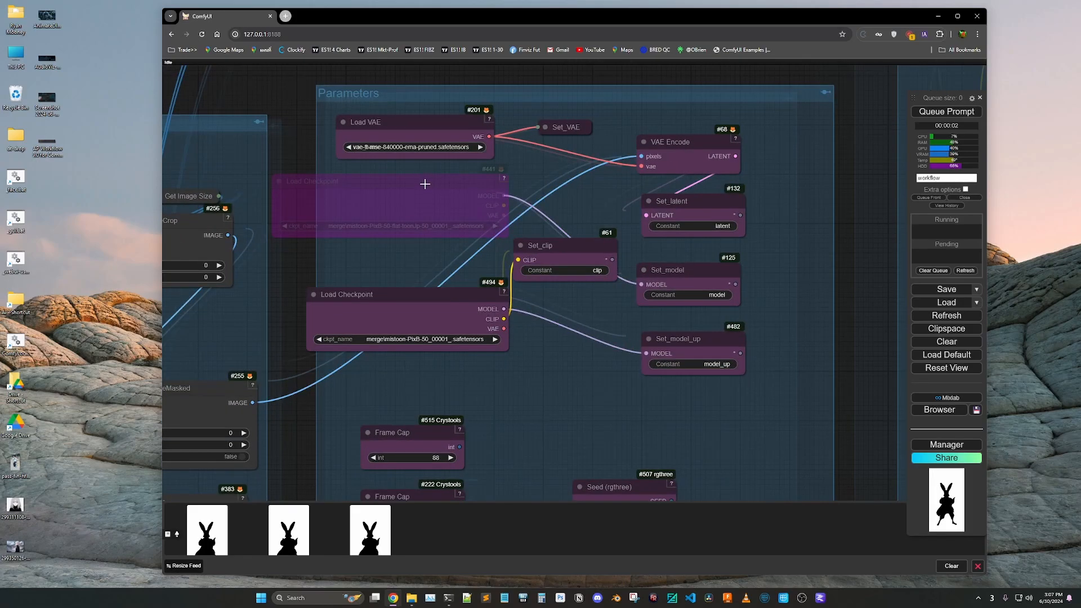
scroll(461, 191, "down", 3)
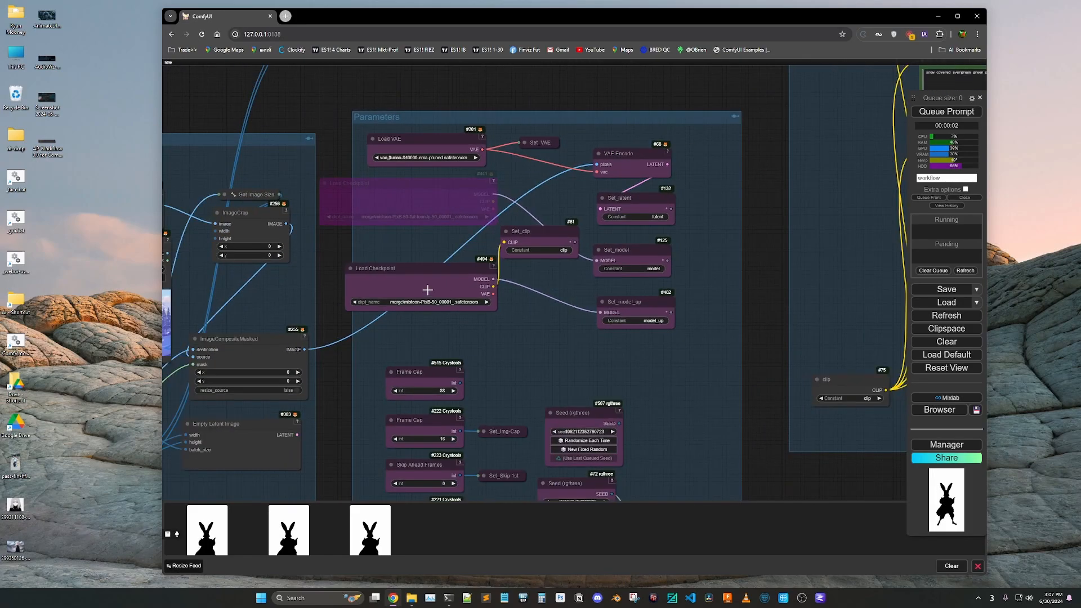
scroll(481, 376, "up", 2)
scroll(375, 129, "down", 5)
scroll(439, 333, "up", 5)
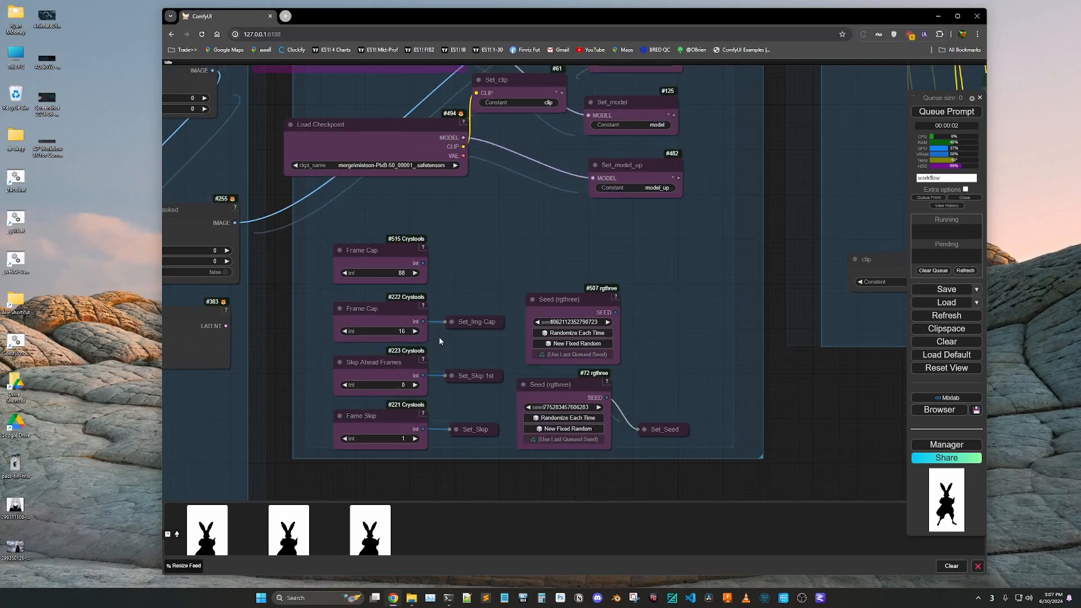
scroll(356, 320, "down", 1)
scroll(356, 320, "down", 5)
scroll(386, 459, "up", 5)
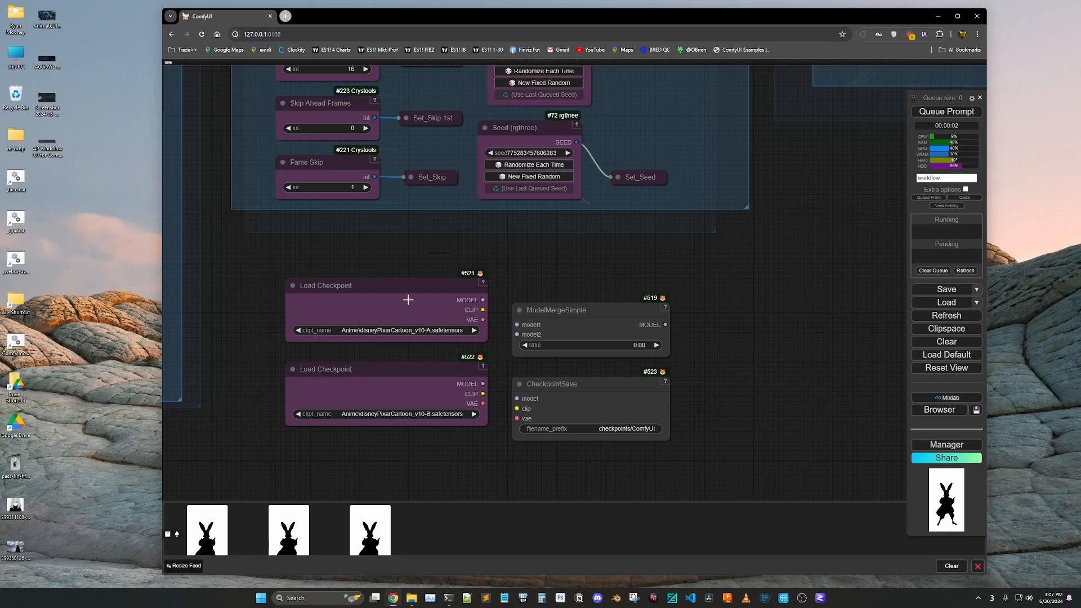
Step: Wire both Load Checkpoint models through the ModelMergeSimple node at a 0.35 ratio into the CheckpointSave node
left_click_drag(397, 286, 387, 273)
left_click_drag(390, 369, 360, 368)
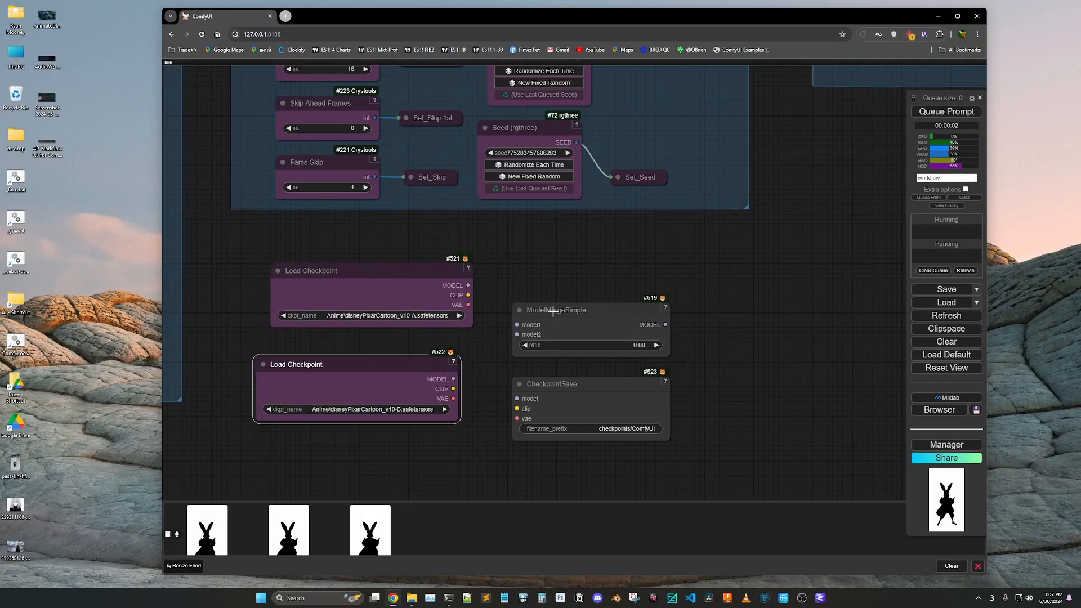
left_click_drag(553, 311, 544, 291)
left_click_drag(540, 384, 583, 384)
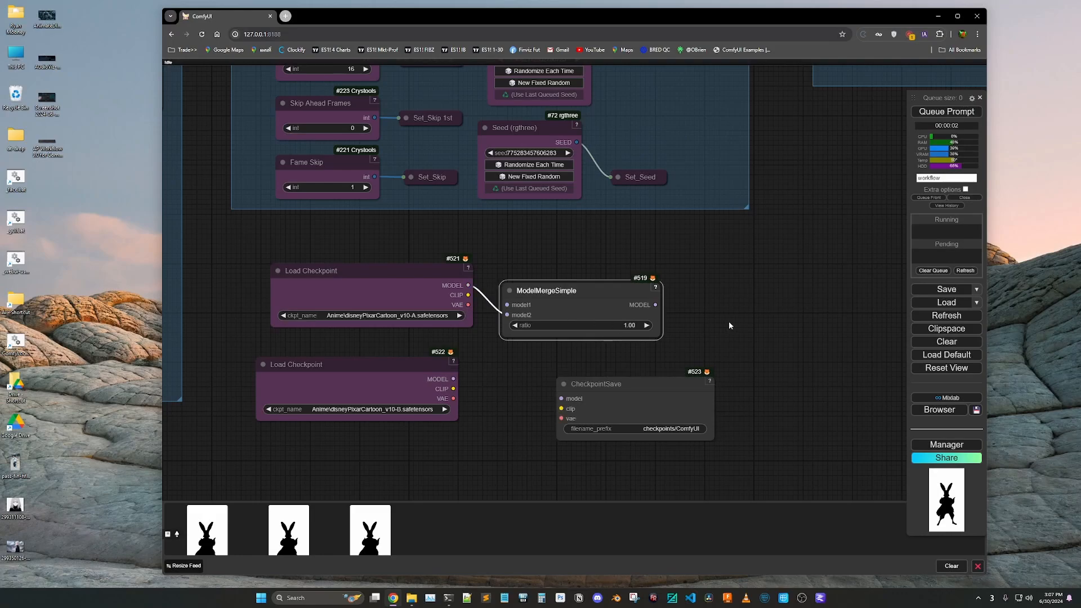
left_click_drag(639, 326, 488, 329)
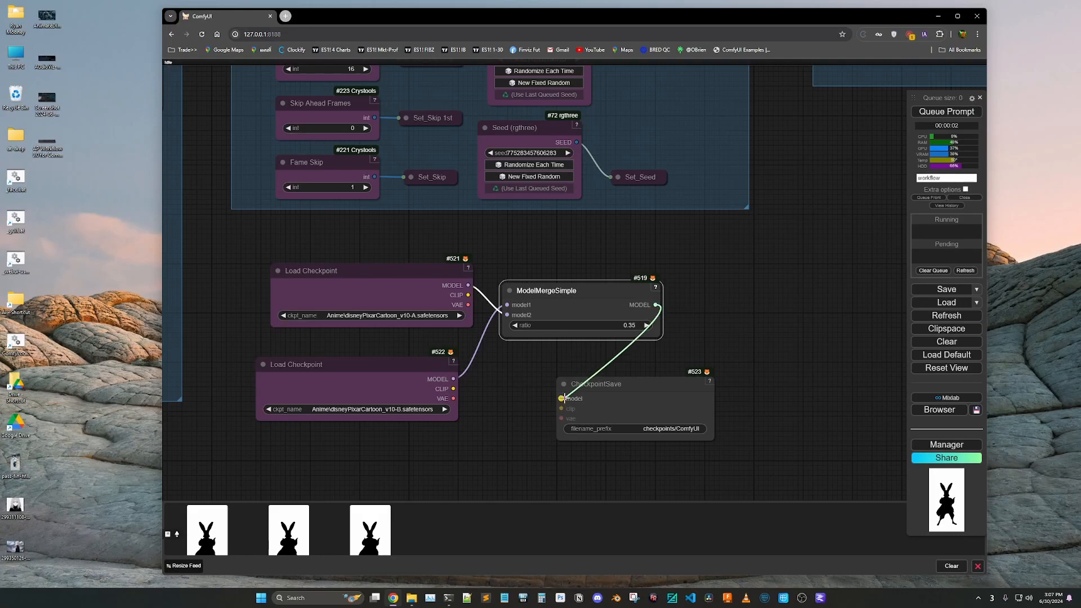
Step: Enable the bypassed IPAdapter group beneath the second sampling group and check the Load Video node's file path
scroll(396, 414, "down", 10)
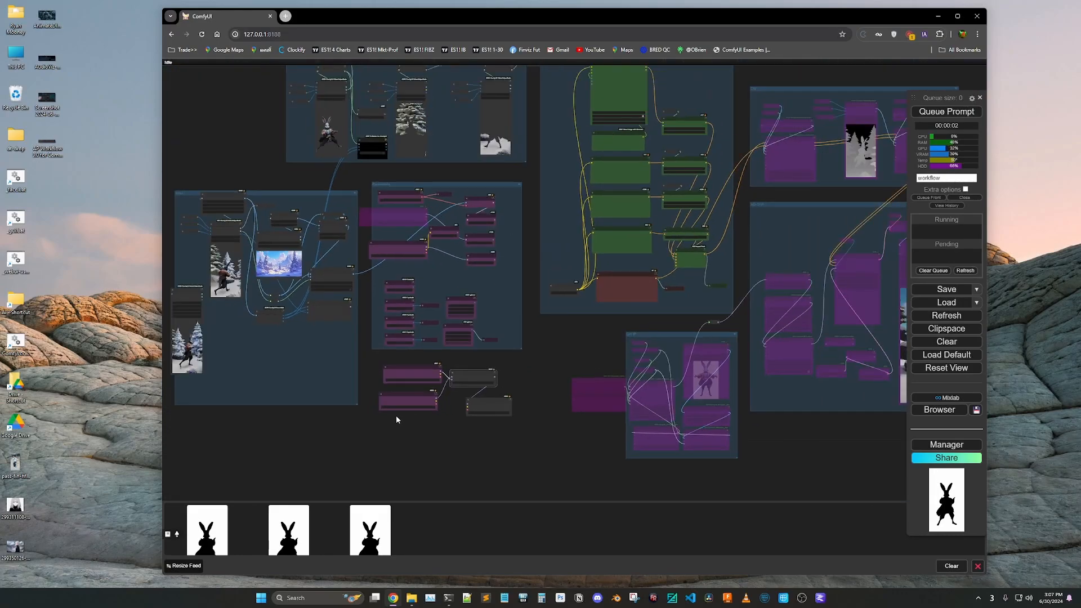
scroll(585, 370, "up", 5)
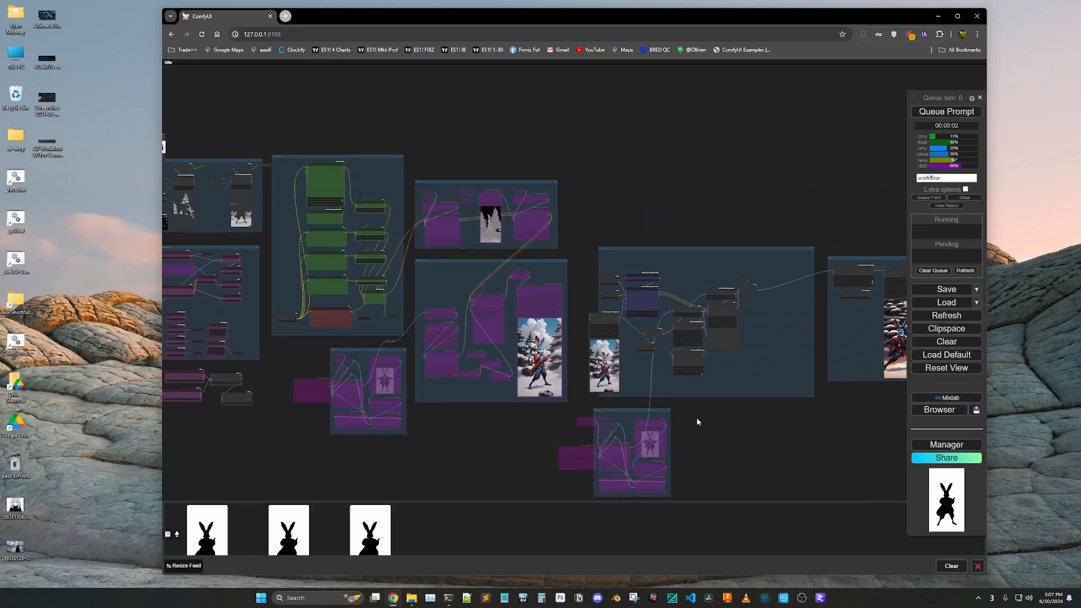
scroll(639, 398, "up", 3)
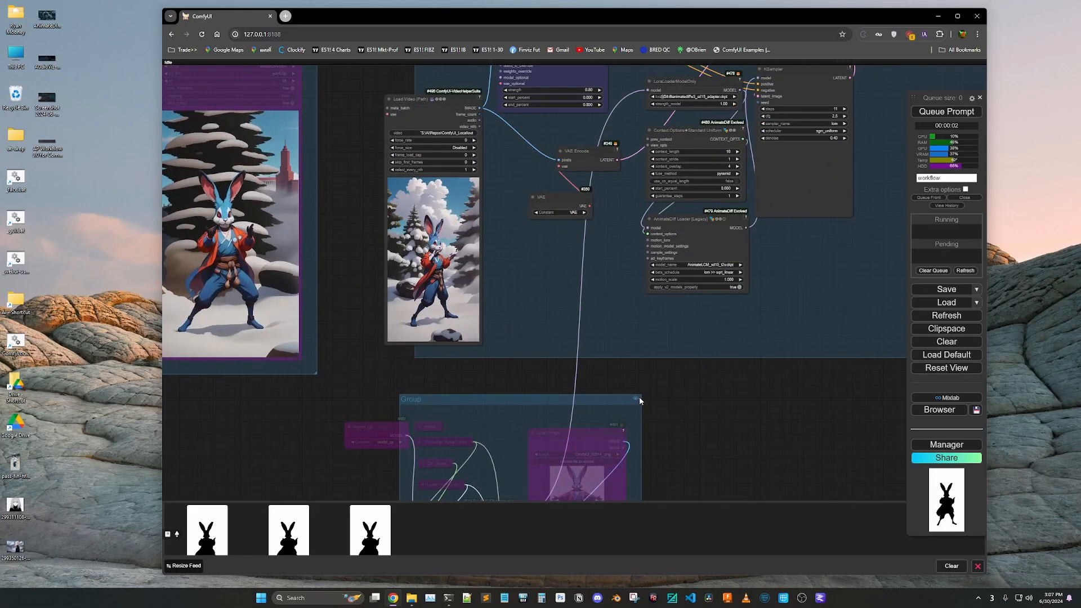
scroll(415, 131, "up", 3)
left_click(418, 142)
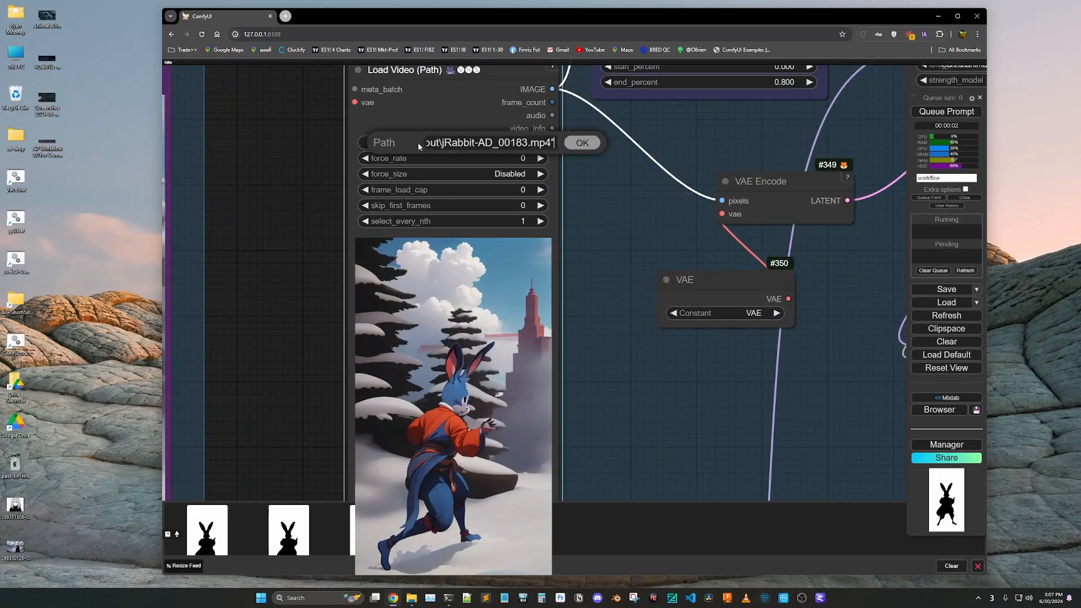
left_click(580, 143)
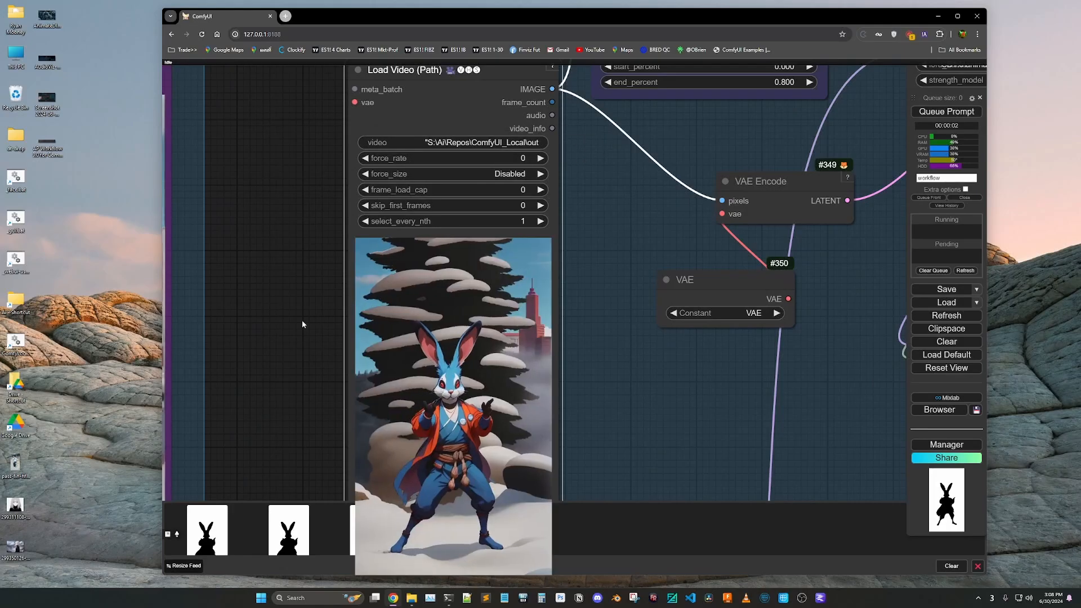
Step: Examine the second sampling group's ControlNet, AnimateDiff and KSampler nodes and the final group's frame interpolation and video output
scroll(304, 320, "down", 10)
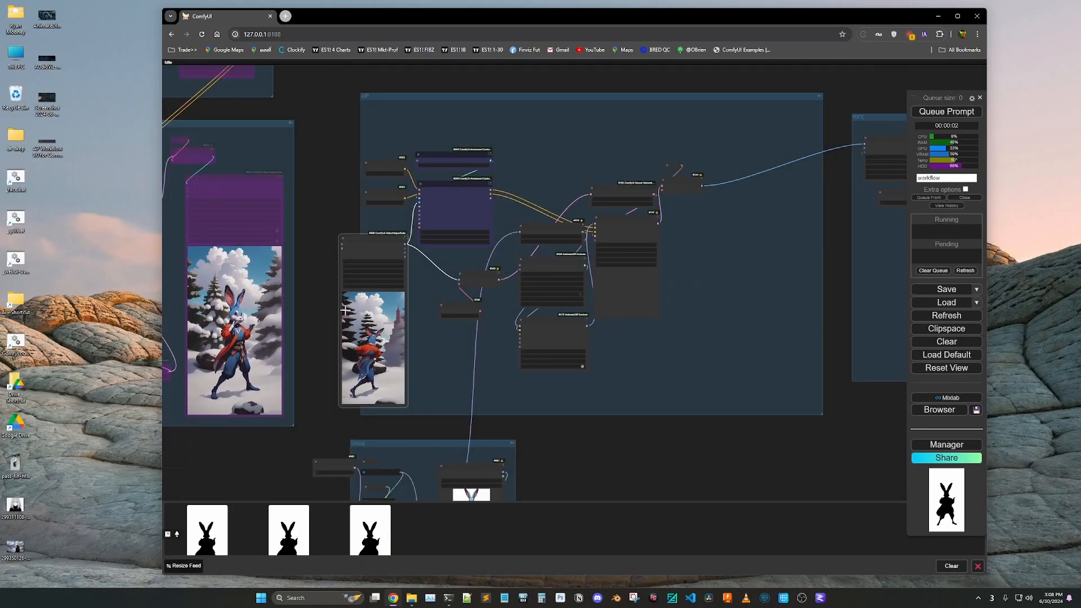
left_click_drag(812, 253, 461, 262)
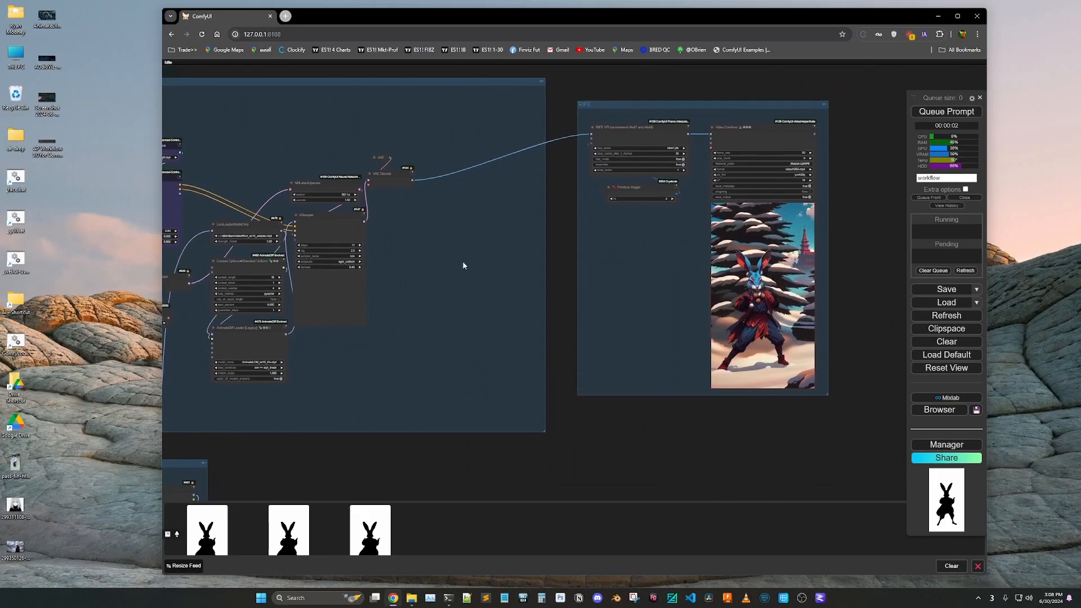
scroll(822, 276, "up", 6)
scroll(831, 317, "down", 10)
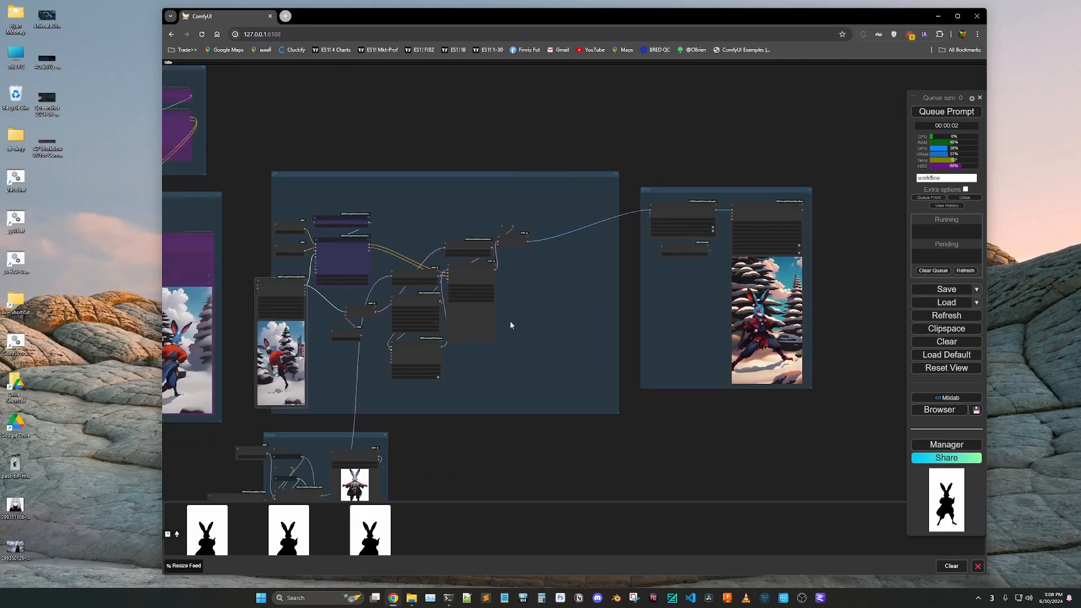
scroll(401, 346, "up", 5)
left_click_drag(433, 329, 511, 336)
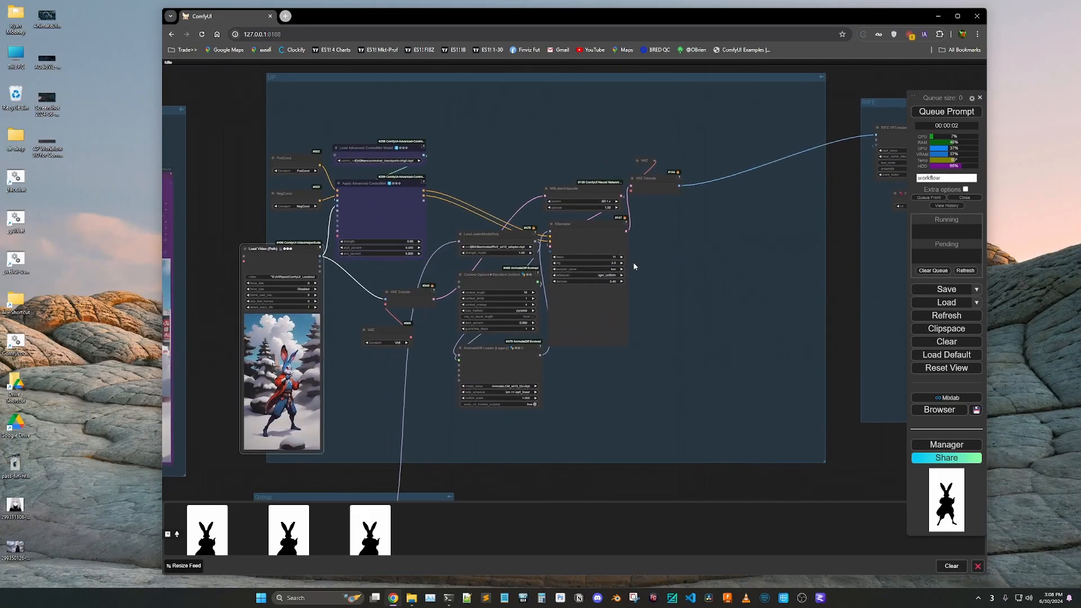
scroll(744, 301, "down", 11)
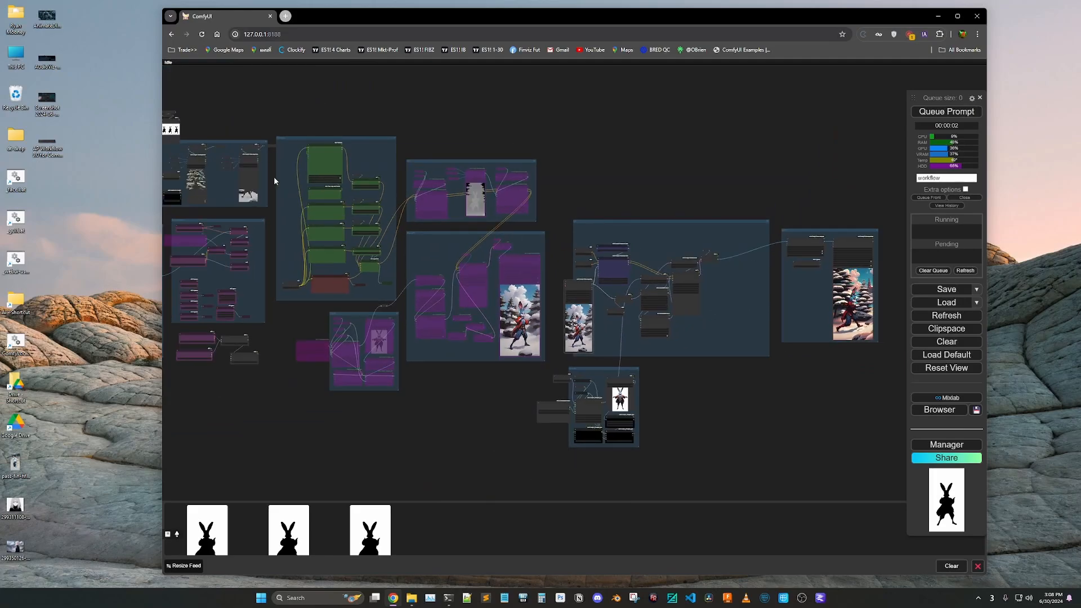
Step: Re-enable the bypassed Chr IP group below the prompts
scroll(309, 225, "up", 8)
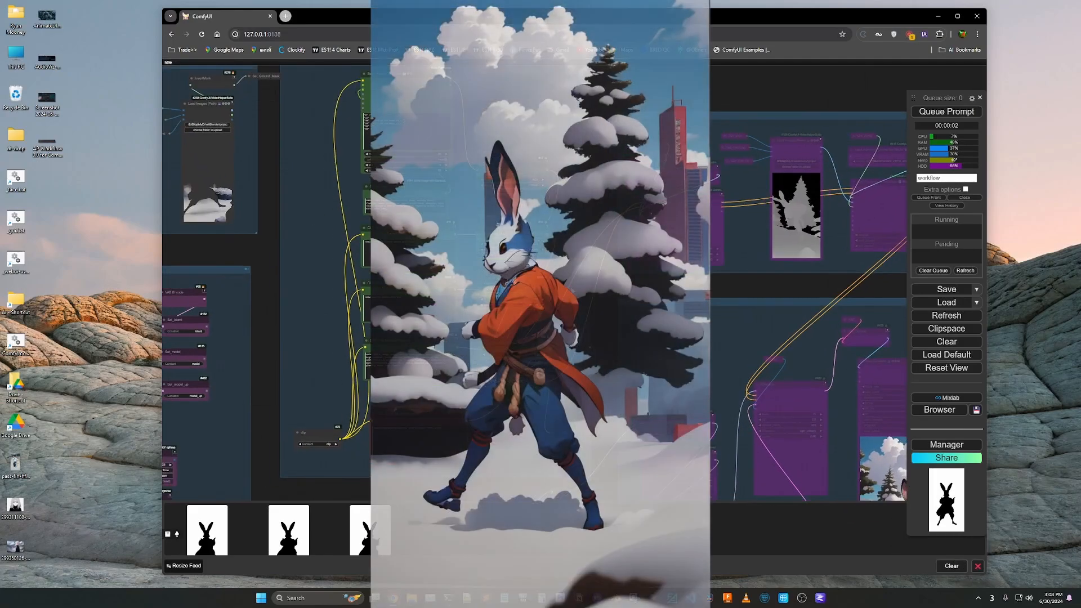
left_click_drag(389, 101, 422, 120)
scroll(423, 119, "up", 10)
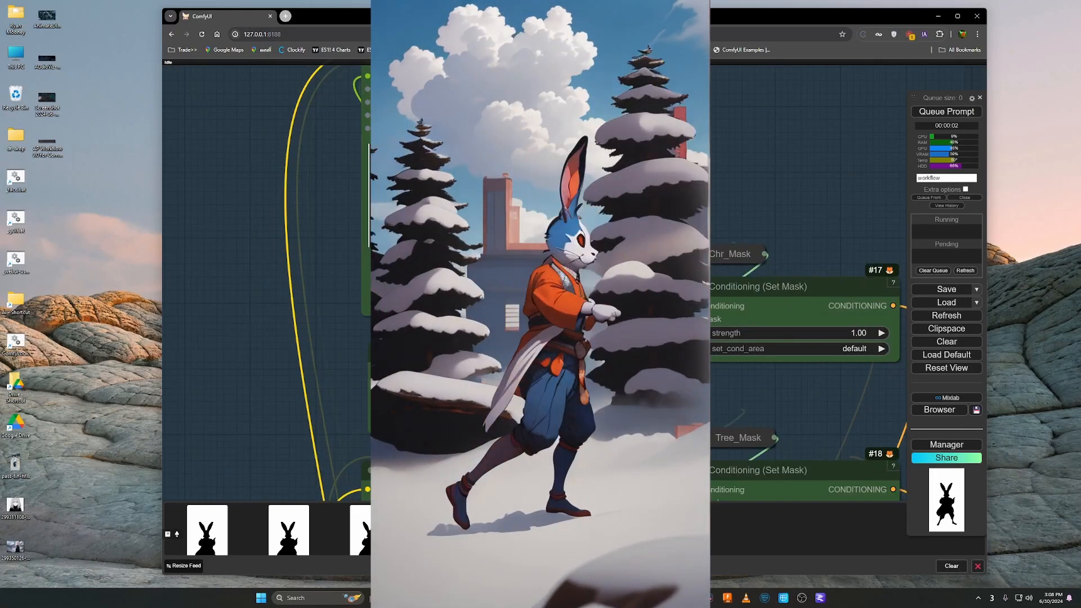
scroll(694, 165, "down", 3)
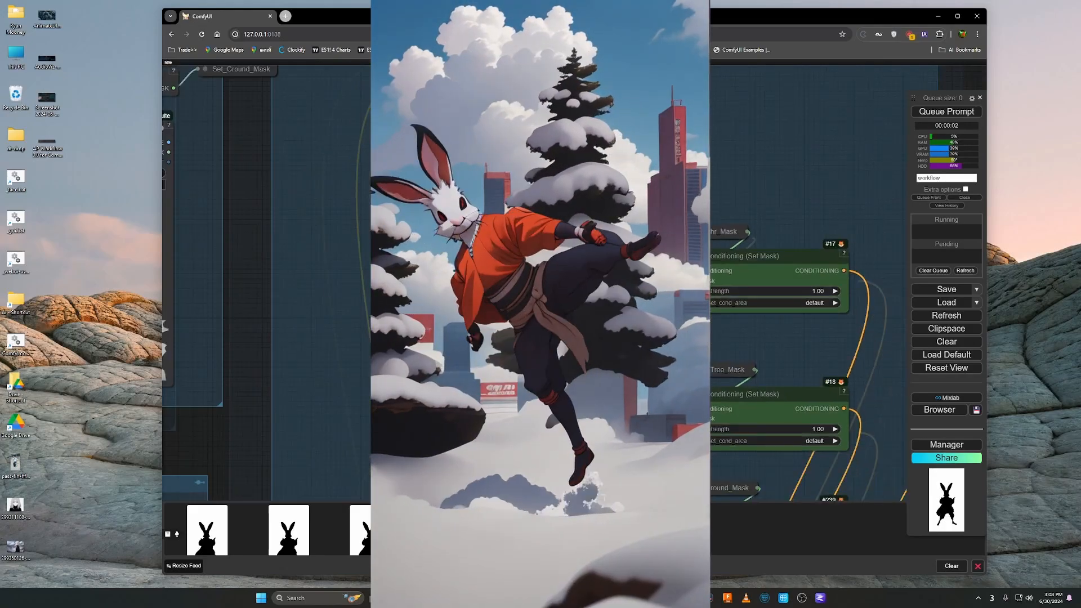
scroll(704, 163, "down", 10)
scroll(771, 432, "up", 8)
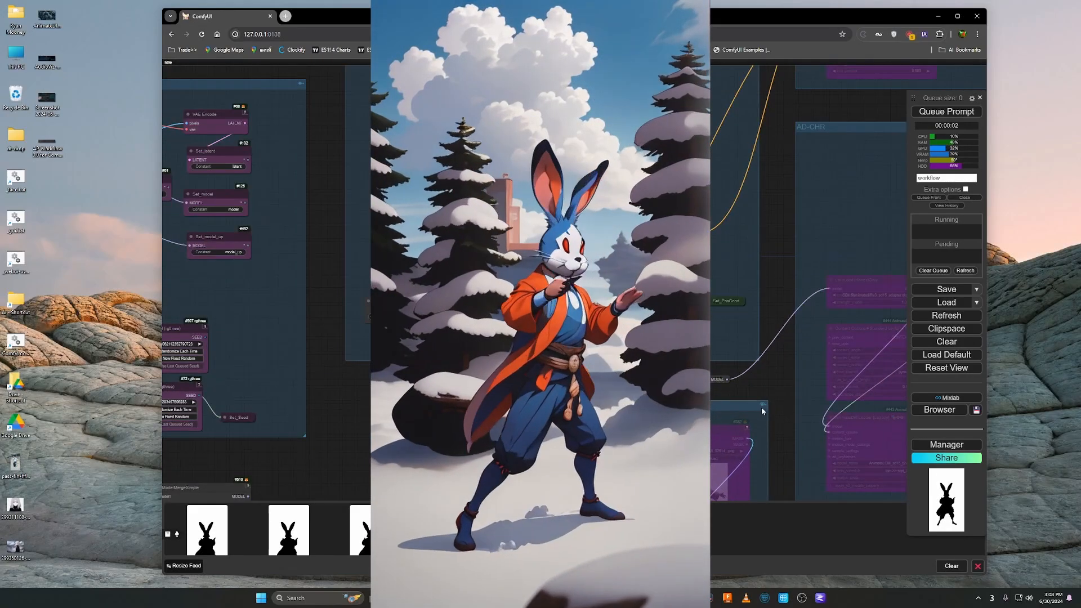
scroll(761, 407, "down", 5)
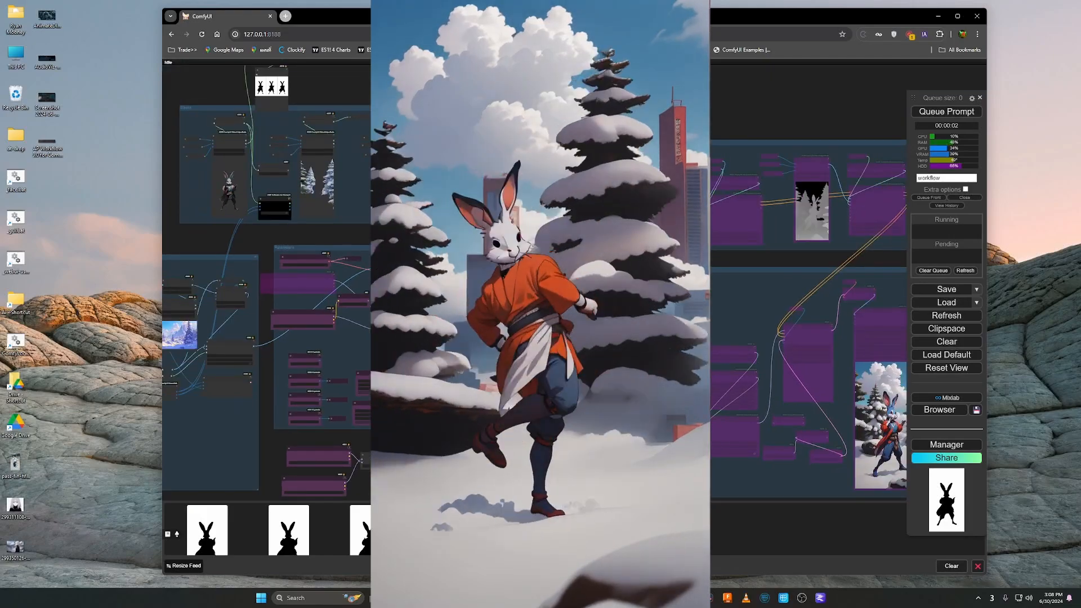
Step: Examine the Batch Prompt Schedule's frame-by-frame prompts and the masked conditioning nodes in the Prompts group
scroll(609, 144, "up", 6)
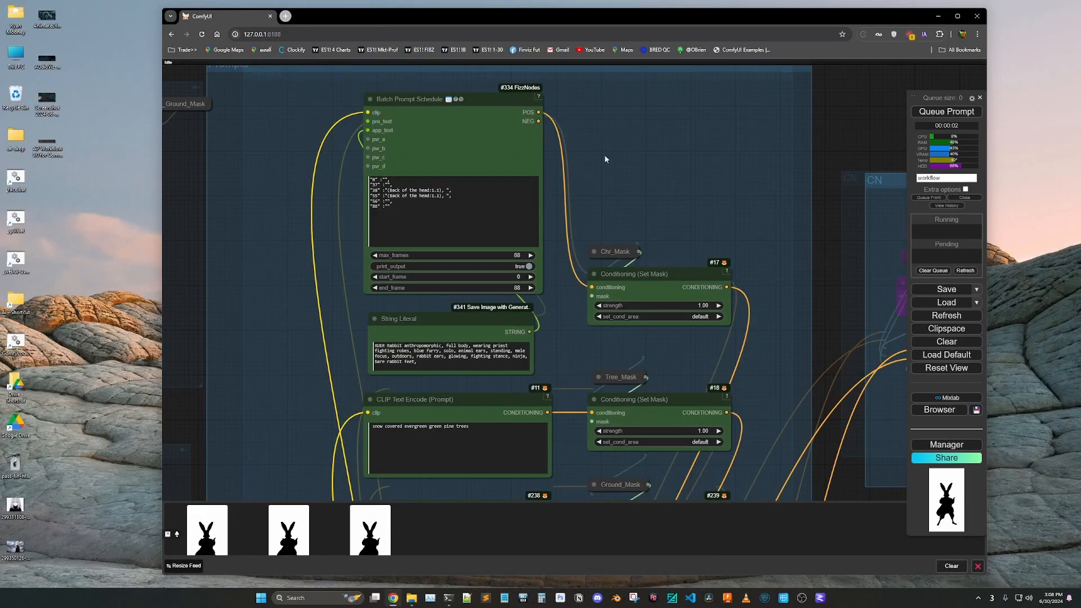
scroll(611, 213, "up", 2)
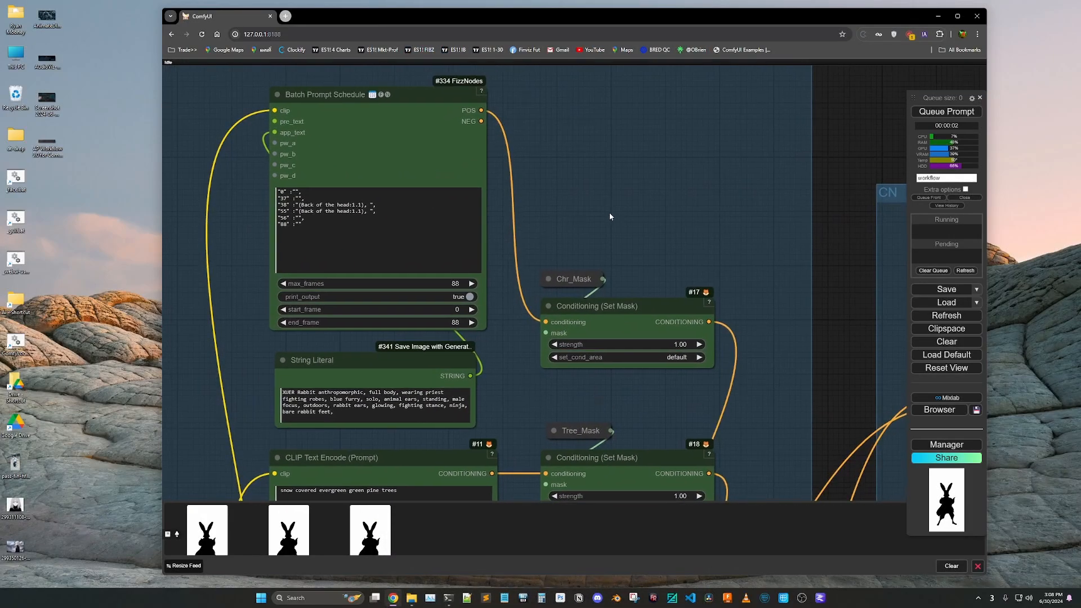
scroll(256, 213, "up", 6)
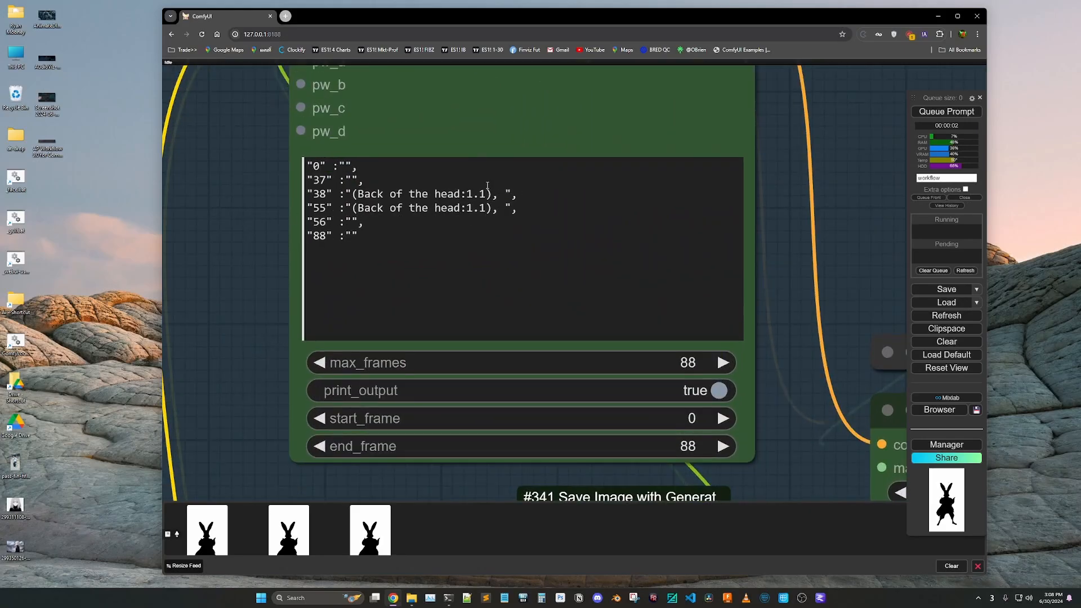
scroll(394, 209, "down", 10)
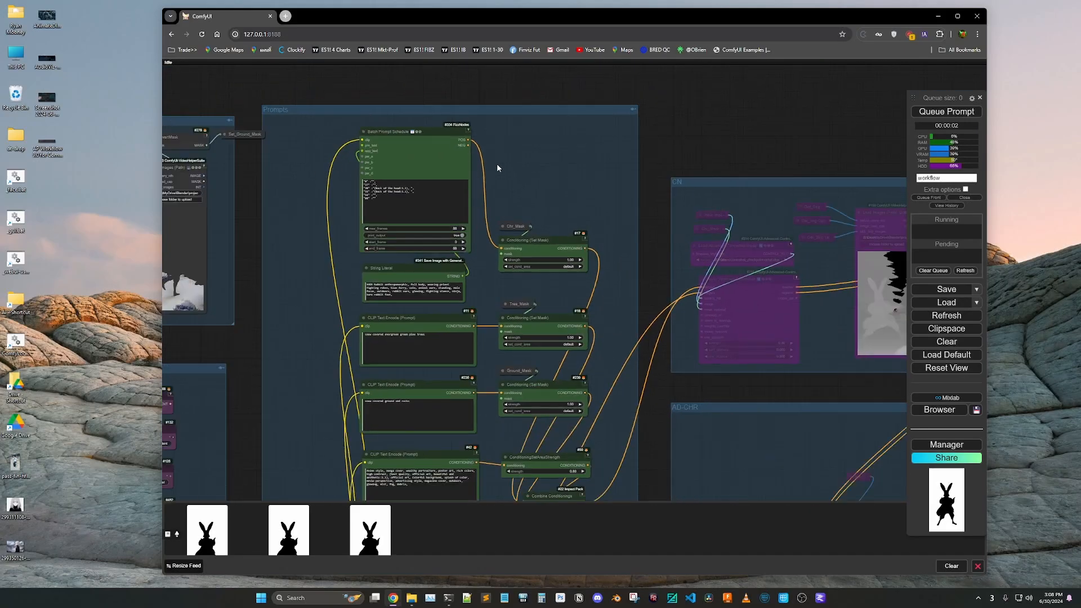
scroll(507, 163, "down", 6)
Step: Examine the Chr IP group's rabbit reference image and the IPAdapter Embeds Batch settings
left_click_drag(543, 442, 535, 388)
scroll(544, 396, "up", 14)
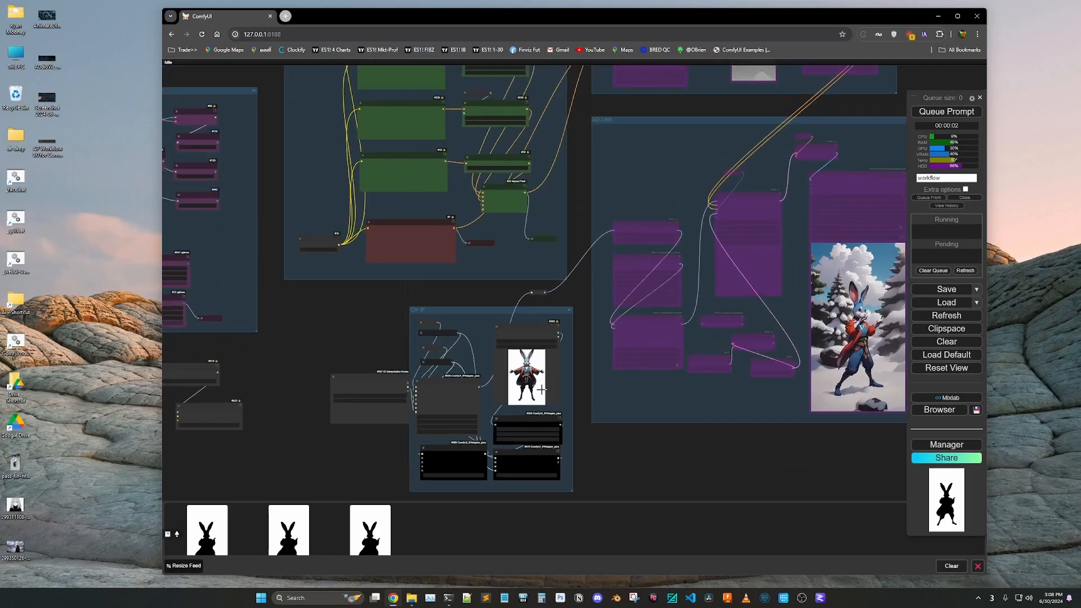
scroll(526, 363, "up", 15)
scroll(501, 280, "down", 7)
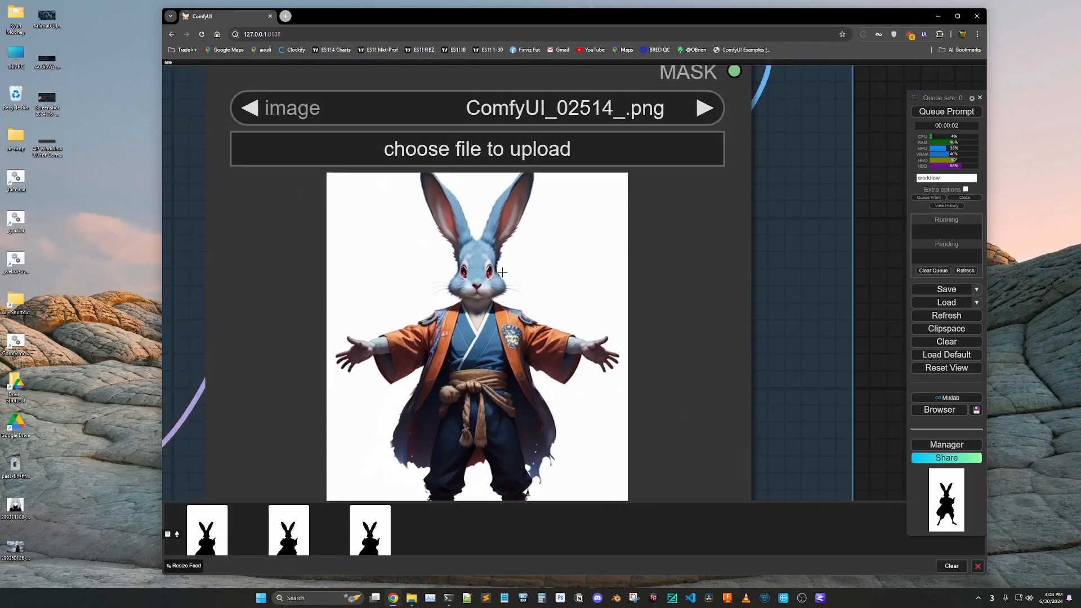
scroll(510, 288, "down", 5)
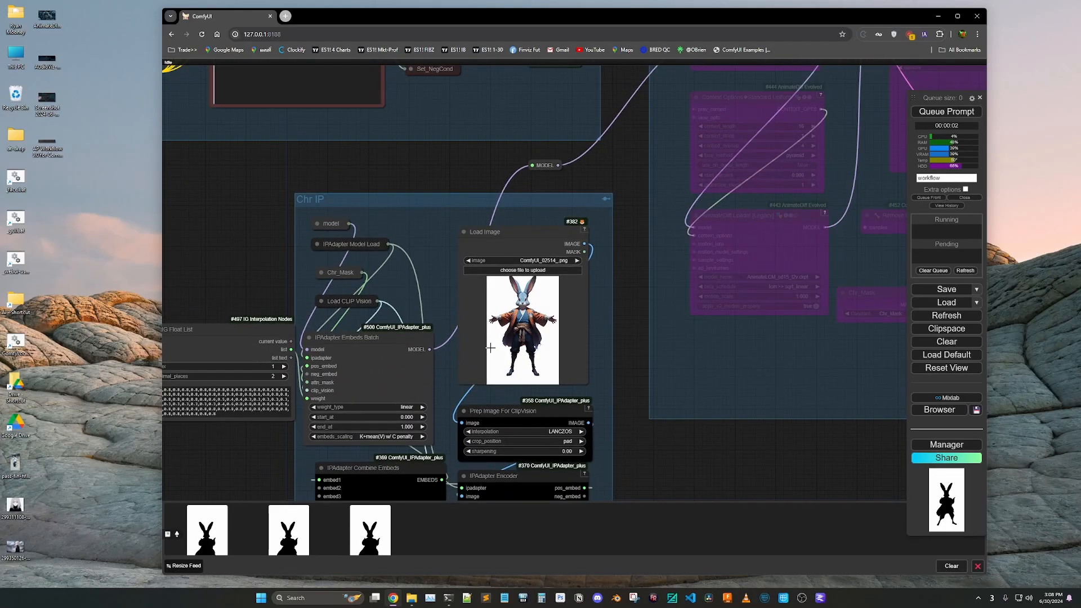
scroll(368, 274, "up", 7)
scroll(368, 274, "down", 6)
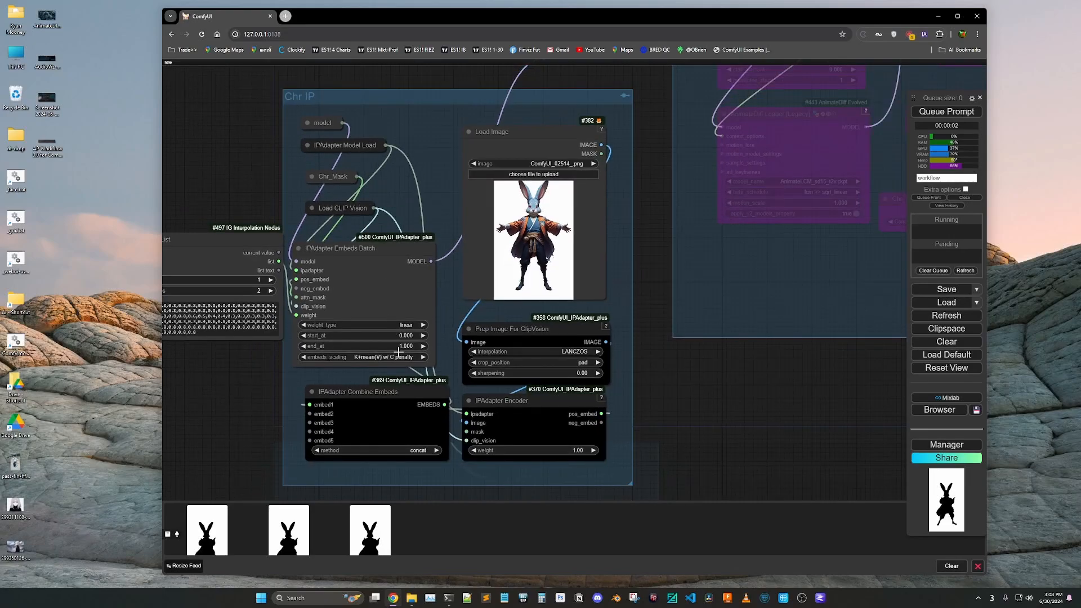
Step: Inspect the per-frame weights in the IG Float List node that feeds IPAdapter Embeds Batch
scroll(351, 352, "down", 10)
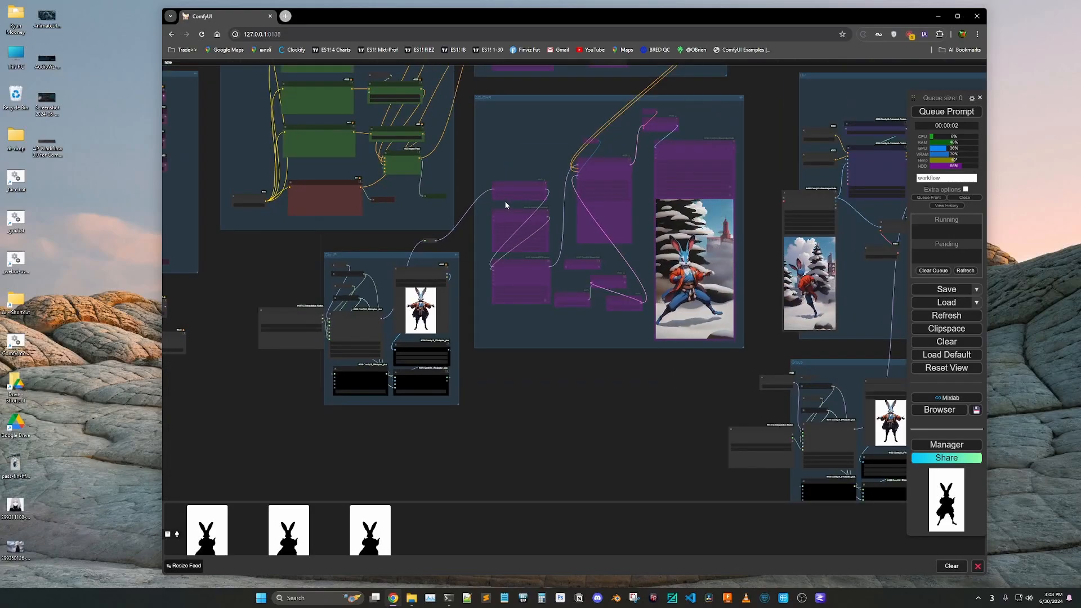
scroll(501, 201, "up", 1)
scroll(498, 200, "up", 2)
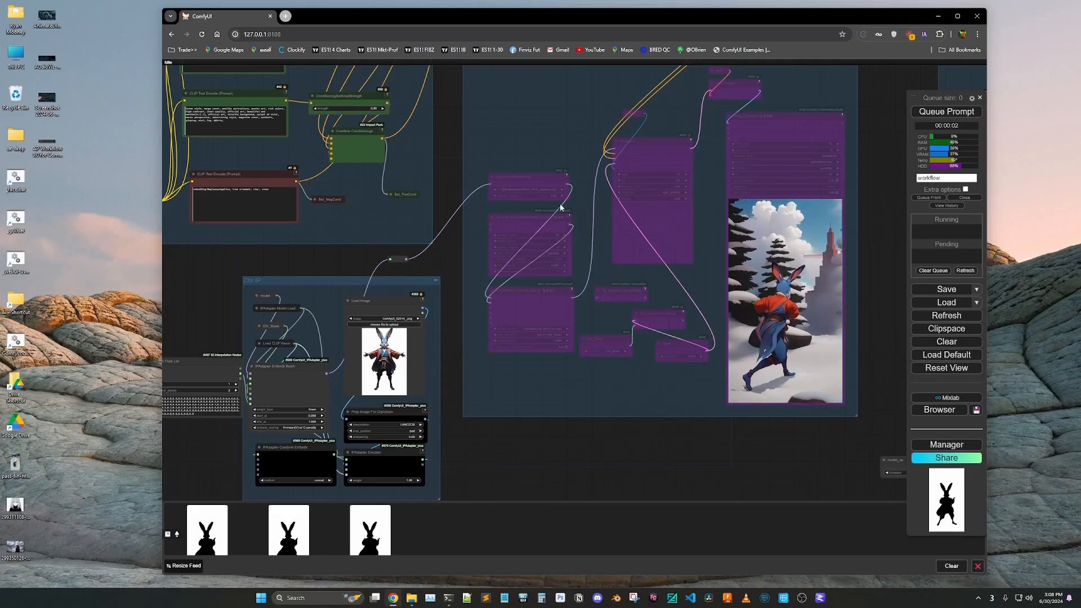
scroll(621, 187, "down", 4)
scroll(331, 325, "up", 4)
scroll(279, 354, "up", 16)
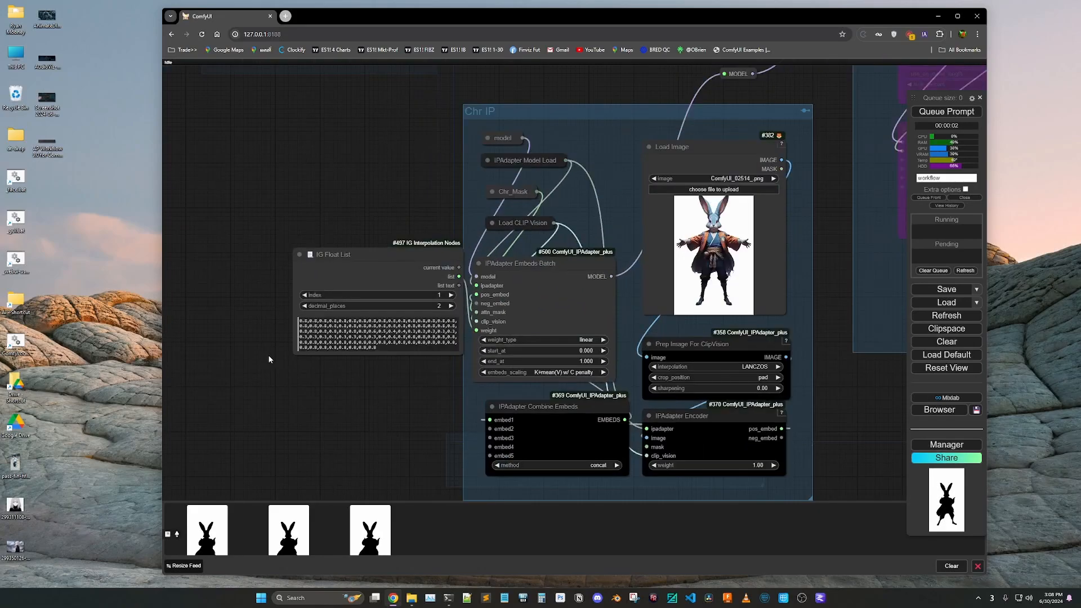
left_click_drag(504, 95, 457, 130)
left_click_drag(519, 342, 430, 342)
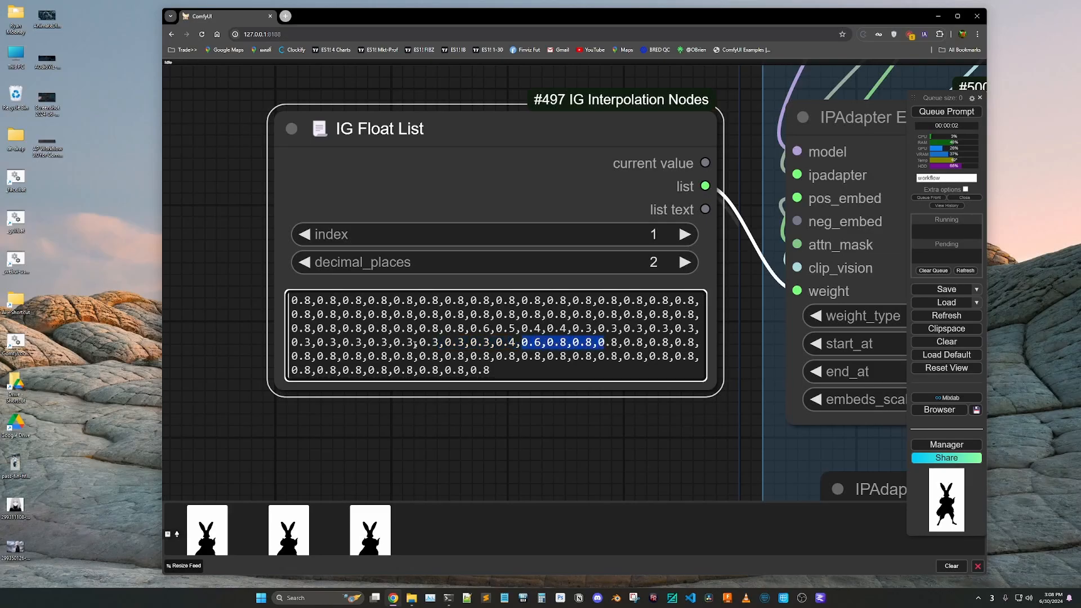
Step: Review the AD-CHR group's output video and its Set Latent Noise Mask and Remove Latent Mask nodes
scroll(251, 427, "down", 18)
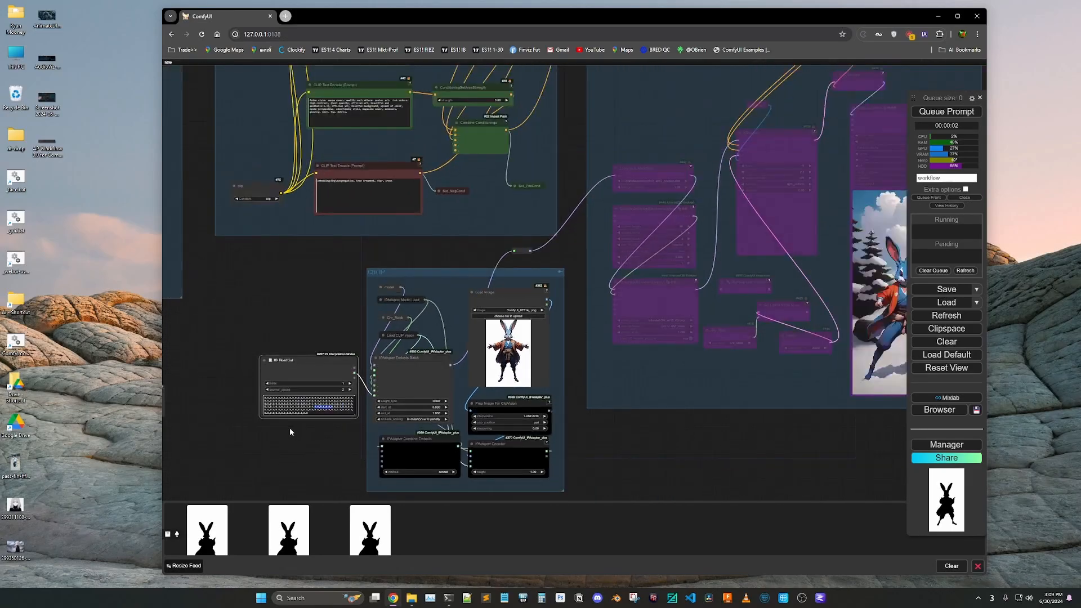
scroll(844, 330, "up", 12)
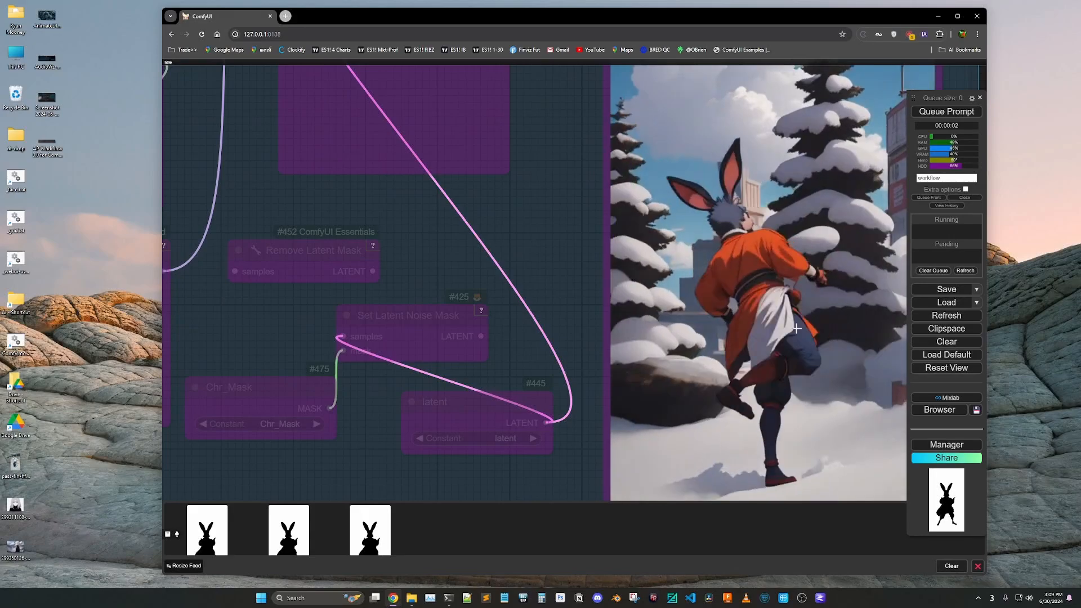
scroll(506, 286, "down", 5)
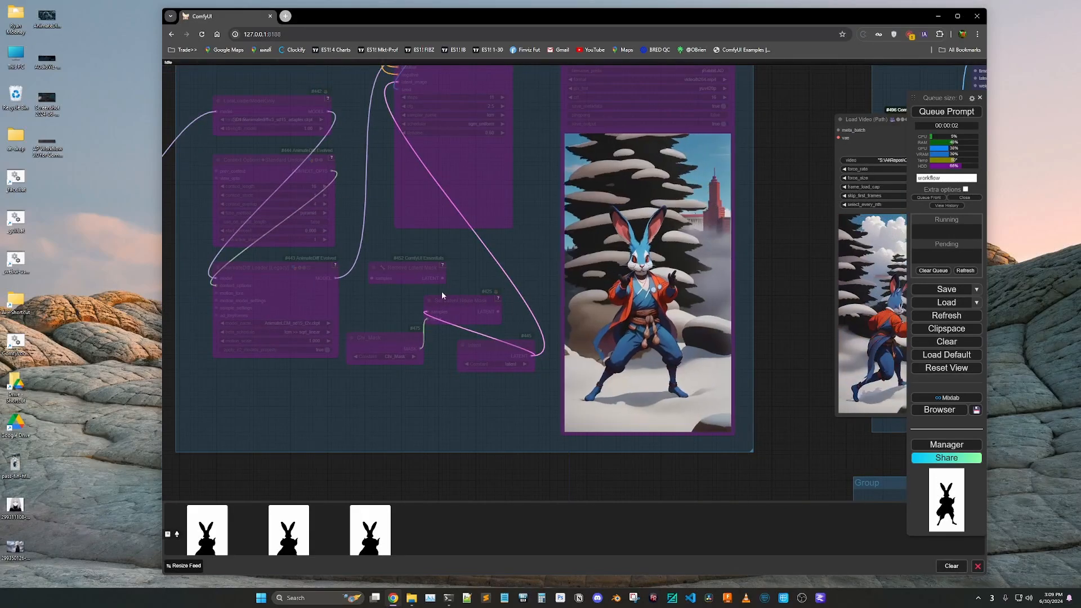
scroll(441, 293, "down", 1)
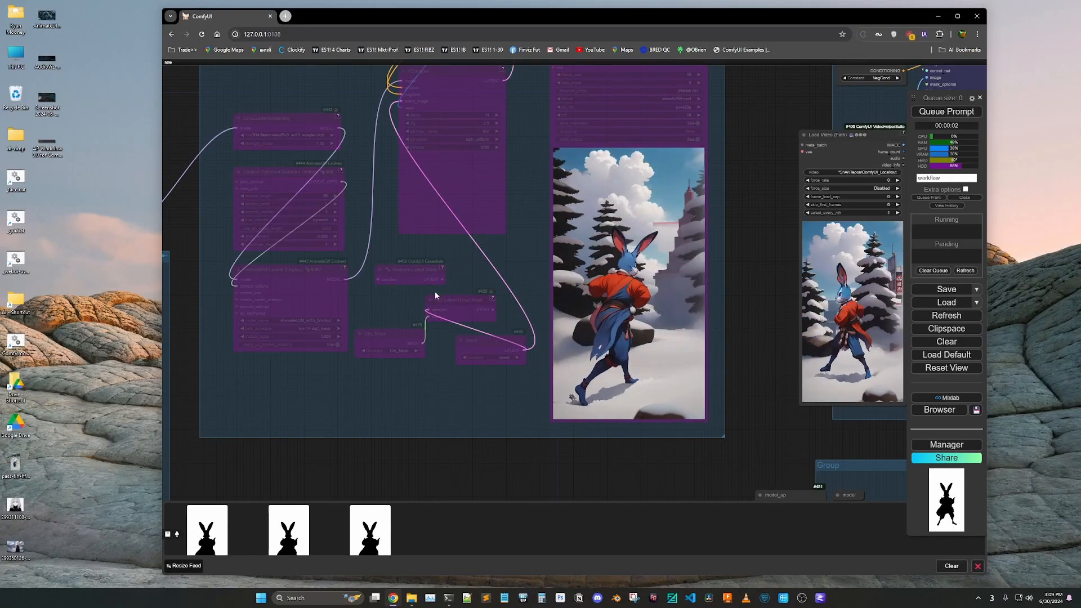
scroll(435, 294, "down", 2)
scroll(434, 291, "down", 3)
left_click_drag(434, 292, 486, 267)
scroll(486, 267, "down", 1)
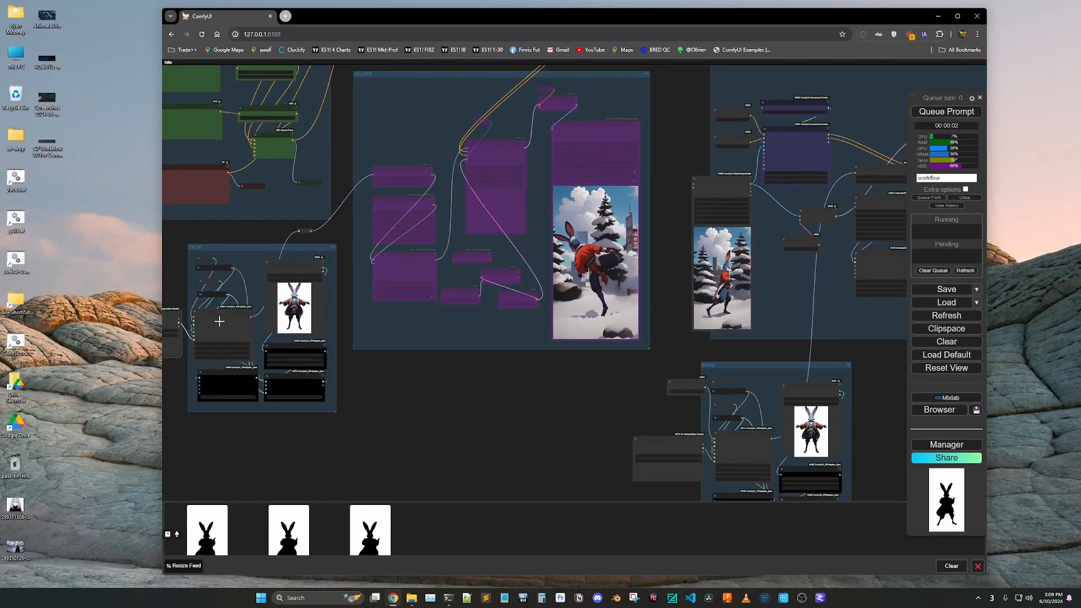
Step: Review the Chr IP group's Load Image reference and the IG Float List node beside it
scroll(219, 321, "up", 6)
left_click_drag(342, 221, 348, 211)
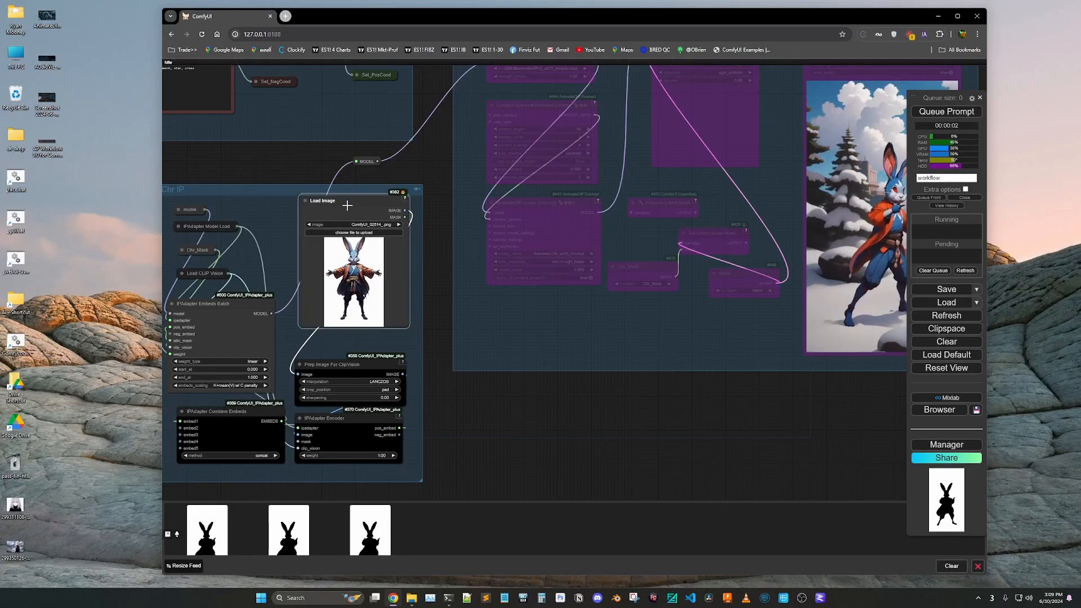
scroll(283, 334, "down", 4)
left_click_drag(283, 334, 370, 320)
scroll(248, 302, "up", 5)
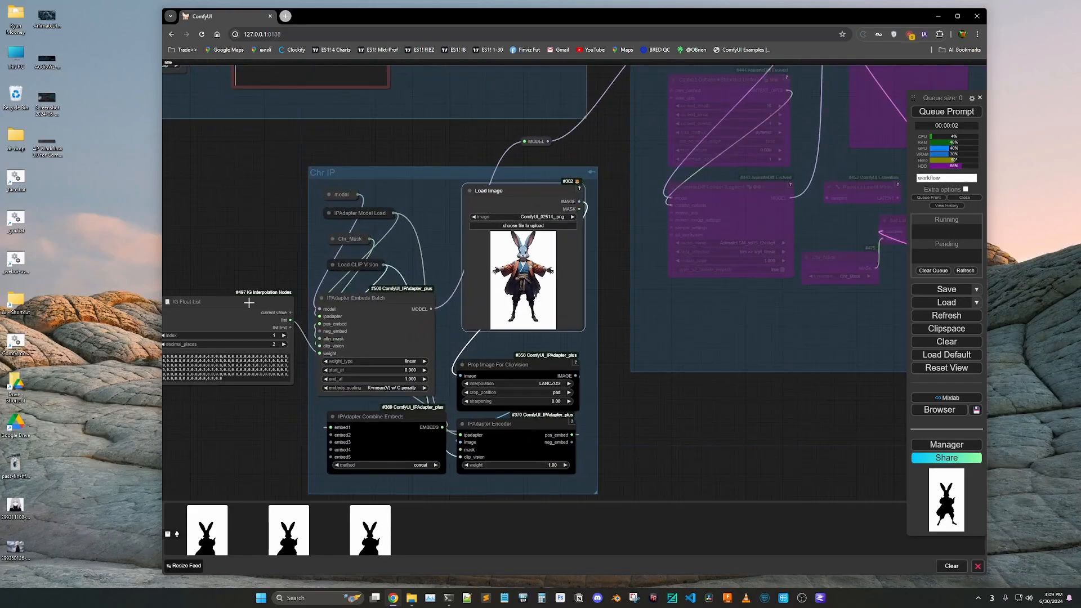
mouse_move(248, 303)
left_mouse_down()
mouse_move(227, 336)
mouse_move(246, 306)
left_mouse_up()
scroll(664, 276, "down", 3)
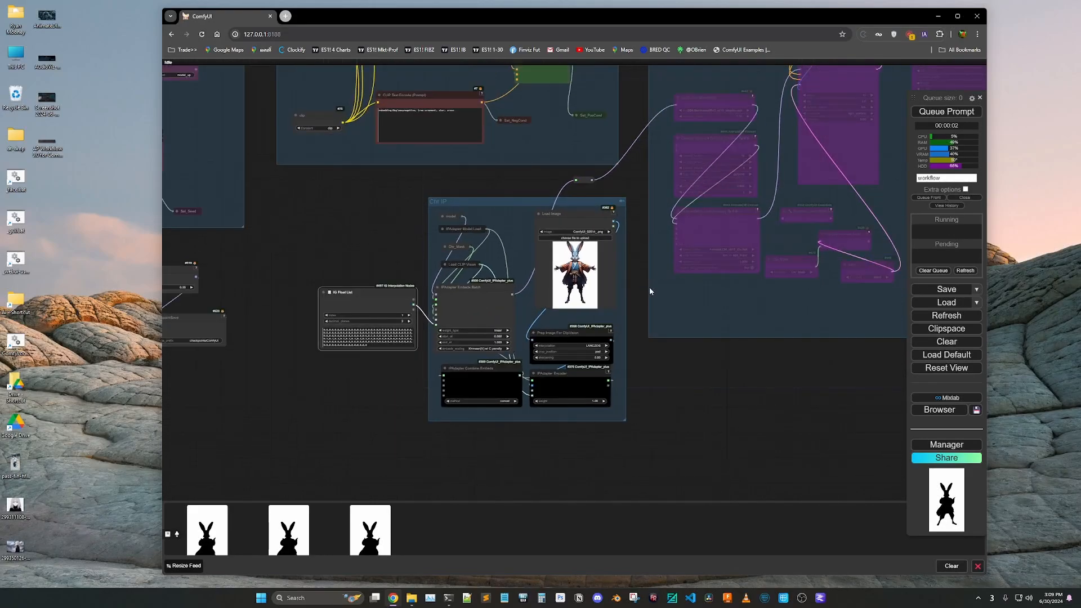
scroll(650, 286, "up", 2)
Step: Examine the second sampler group with its video preview and the rabbit IPAdapter group connected beneath it
scroll(732, 337, "down", 8)
left_click_drag(765, 375, 430, 386)
scroll(703, 259, "up", 4)
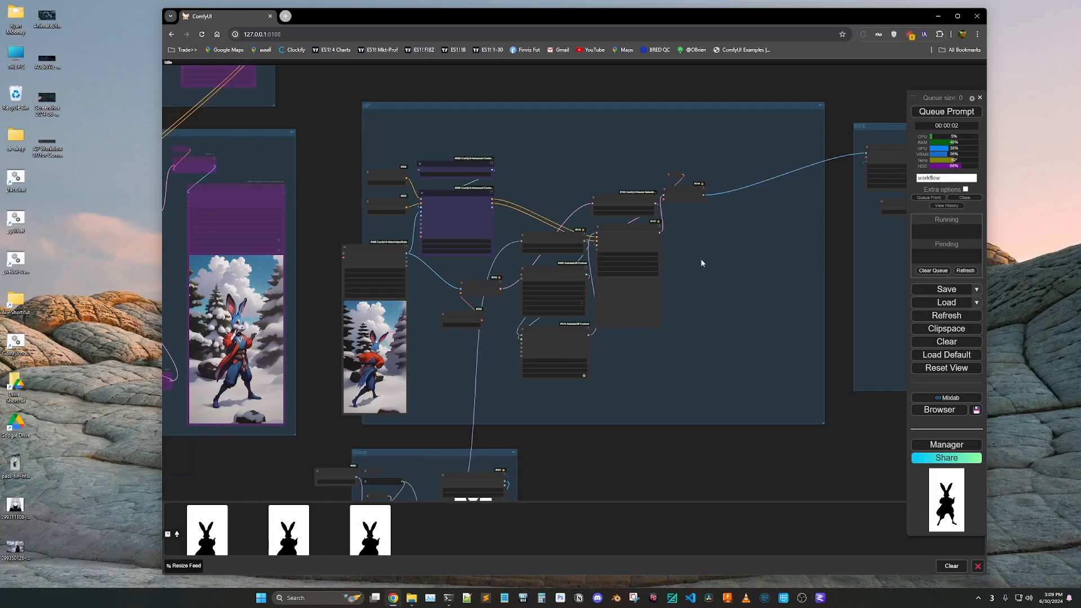
scroll(702, 263, "down", 5)
scroll(732, 284, "up", 1)
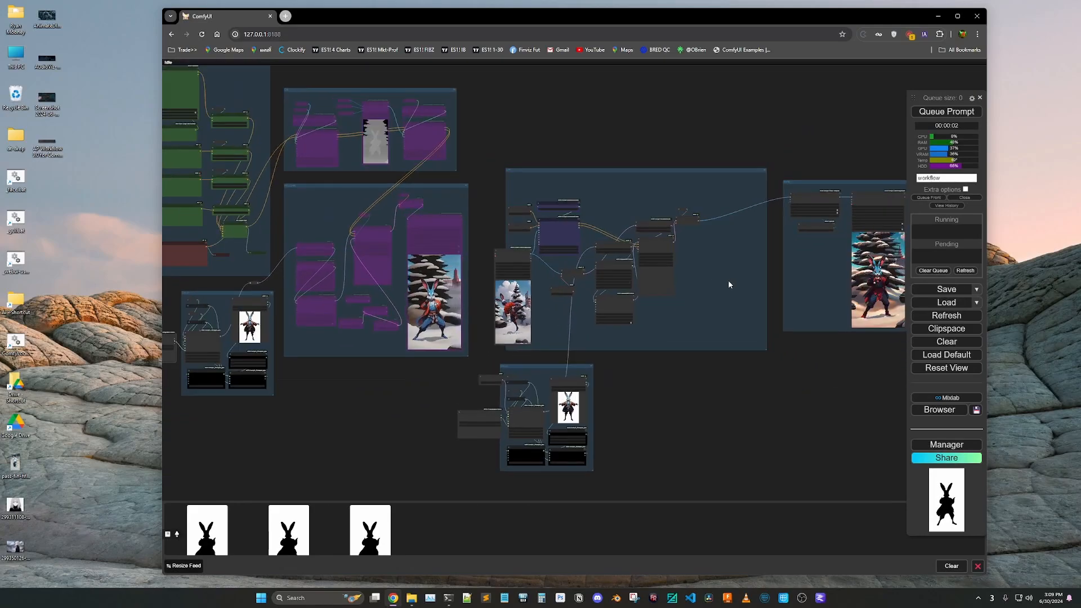
Step: Inspect the Input group's image sequence loaders, snowy background Load Image node and ImageCompositeMasked node
scroll(687, 287, "up", 1)
middle_click_drag(484, 252, 852, 265)
scroll(580, 262, "up", 1)
middle_click_drag(248, 266, 764, 318)
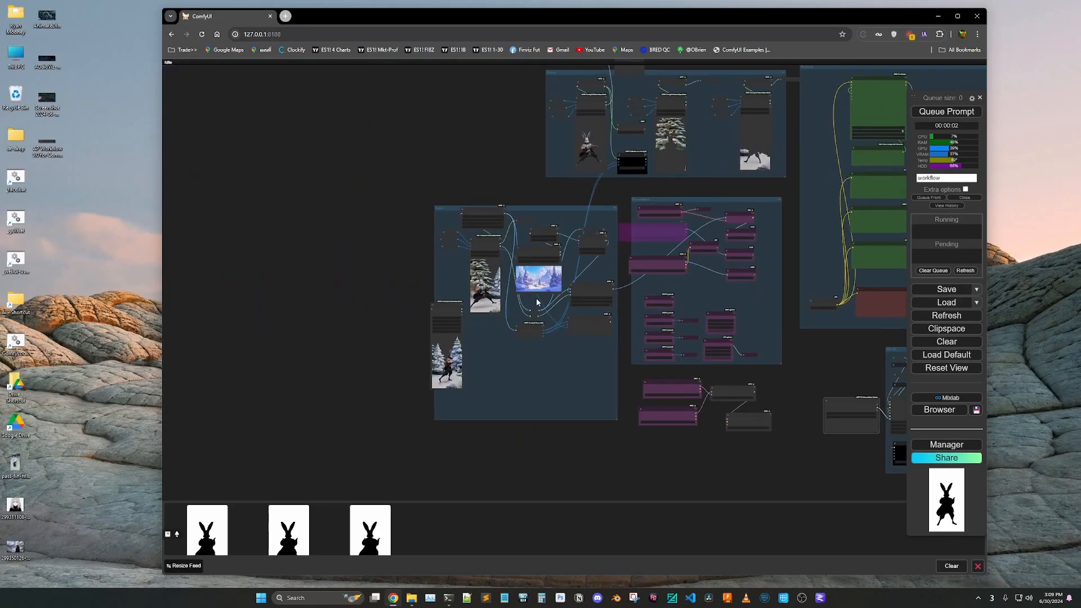
scroll(538, 293, "up", 10)
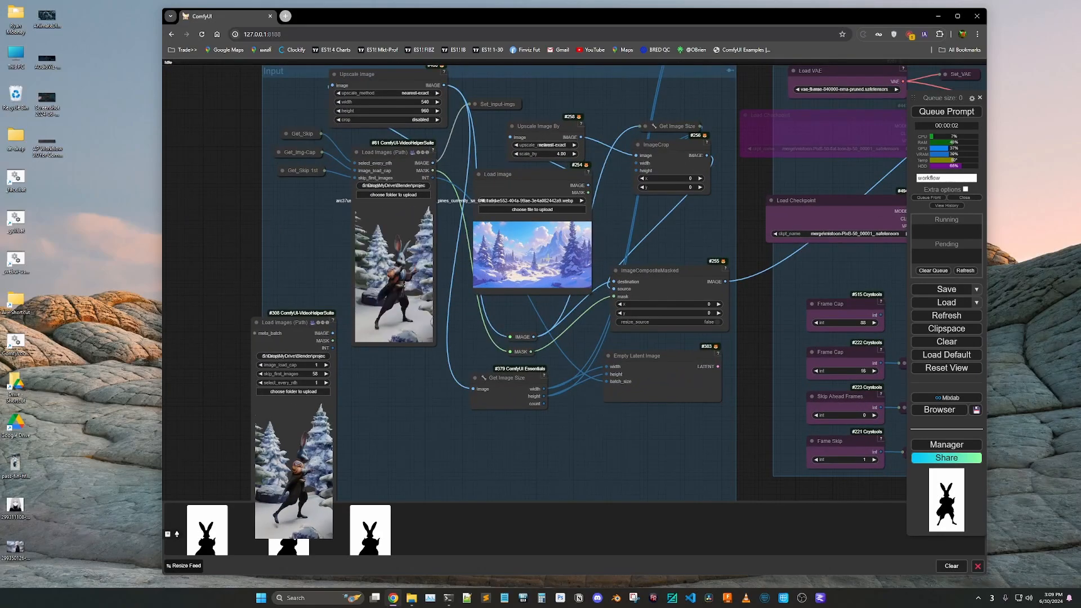
mouse_move(534, 176)
left_mouse_down()
mouse_move(563, 226)
mouse_move(544, 183)
left_mouse_up()
scroll(303, 221, "down", 3)
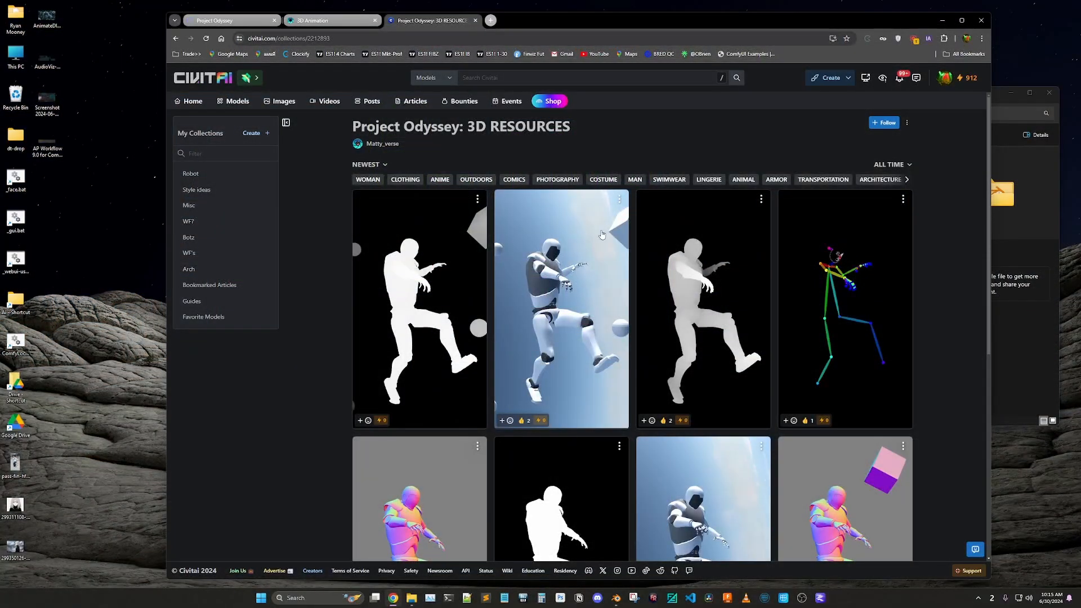
Step: Look over the full ComfyUI node graph and switch to the Blender compositing workspace
scroll(582, 329, "down", 2)
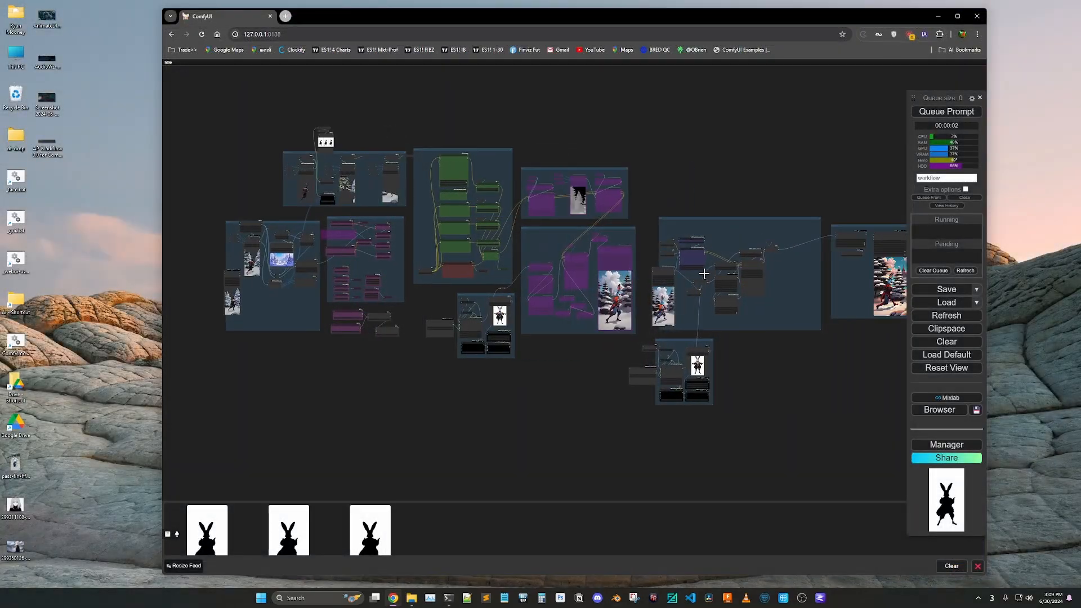
left_click_drag(760, 274, 728, 280)
scroll(728, 281, "up", 1)
key("ctrl+super+Left")
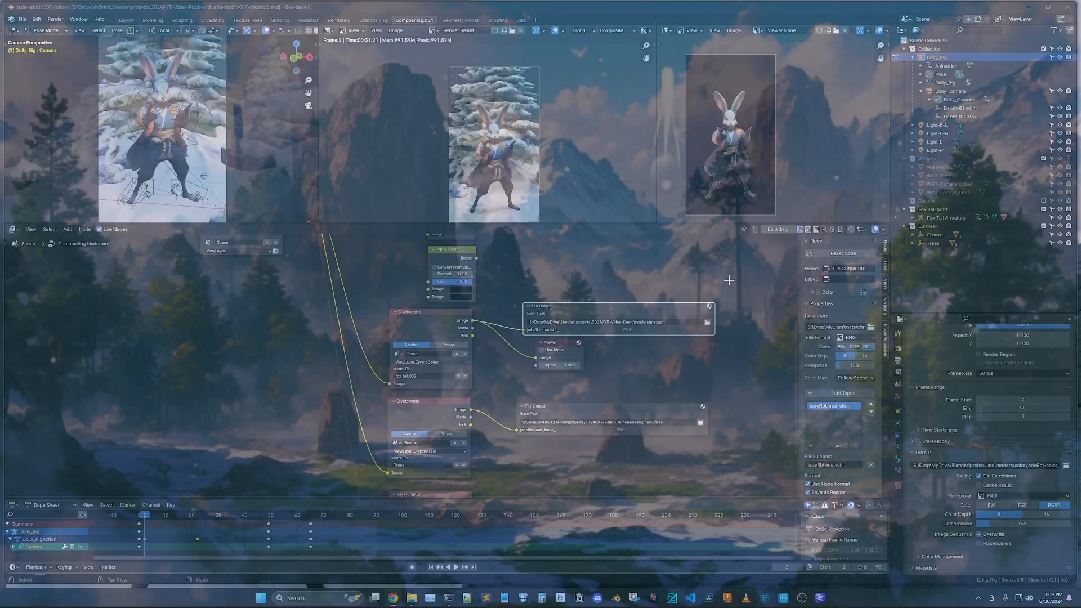